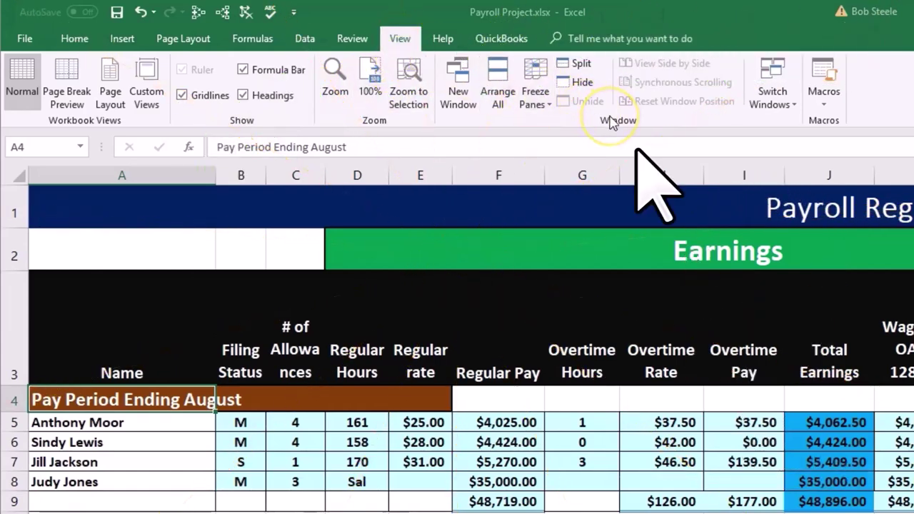
- Freeze the panes above row 4 so the payroll register's header rows stay fixed
click(536, 94)
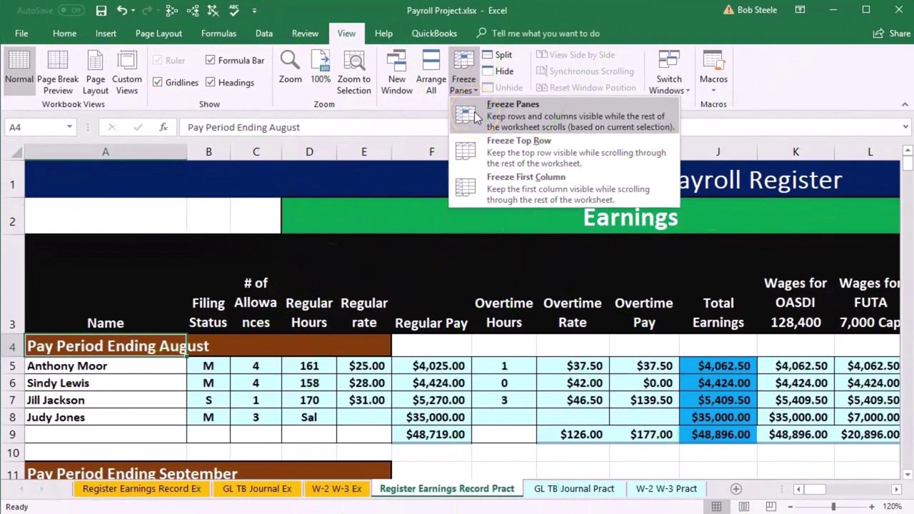
click(474, 114)
- Look through the August, September and October pay period sections down to the November section of the register
key(Down)
key(Down)
key(Down)
key(Down)
key(Down)
key(Down)
key(Down)
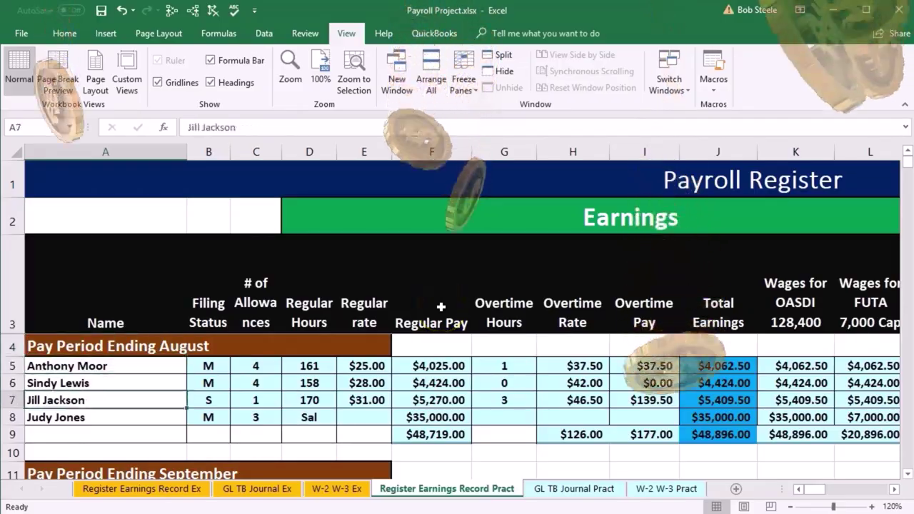
key(Down)
key(Down)
key(Down)
key(Down)
key(Down)
key(Down)
key(Down)
key(Down)
key(Down)
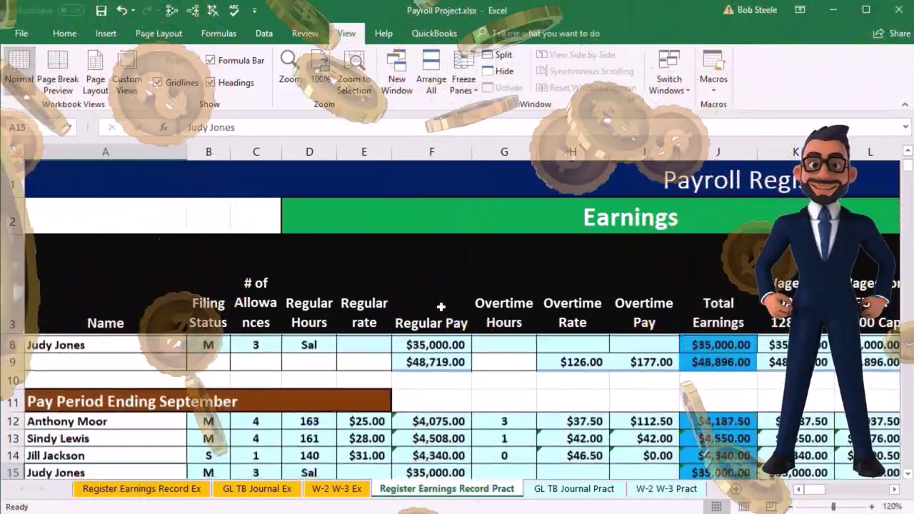
key(Down)
key(Down)
key(Down)
key(Down)
key(Down)
key(Down)
key(Down)
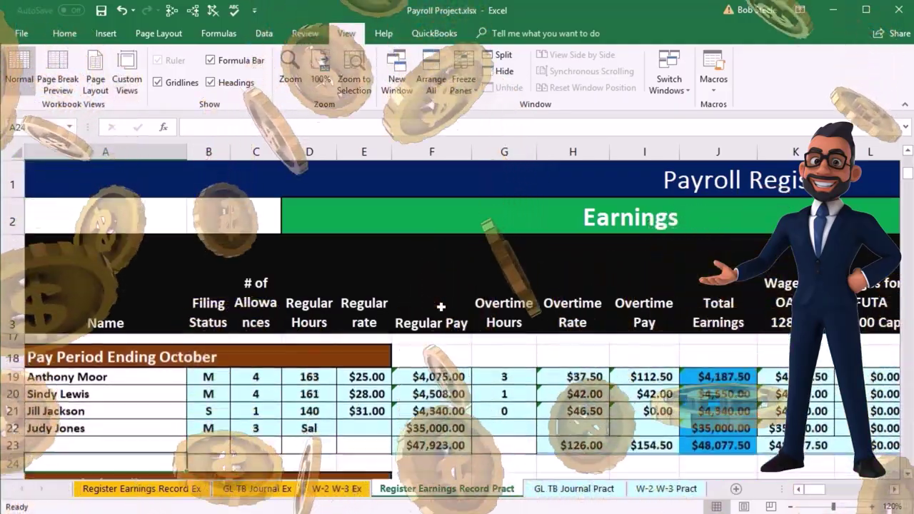
key(Down)
key(Down)
key(Down)
key(Down)
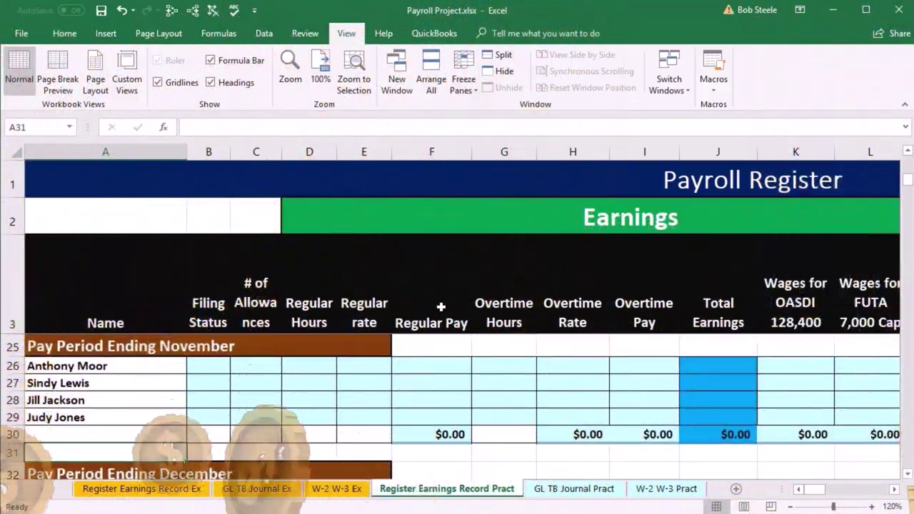
- Copy October's filing statuses and numbers of allowances from B19:C22
click(211, 366)
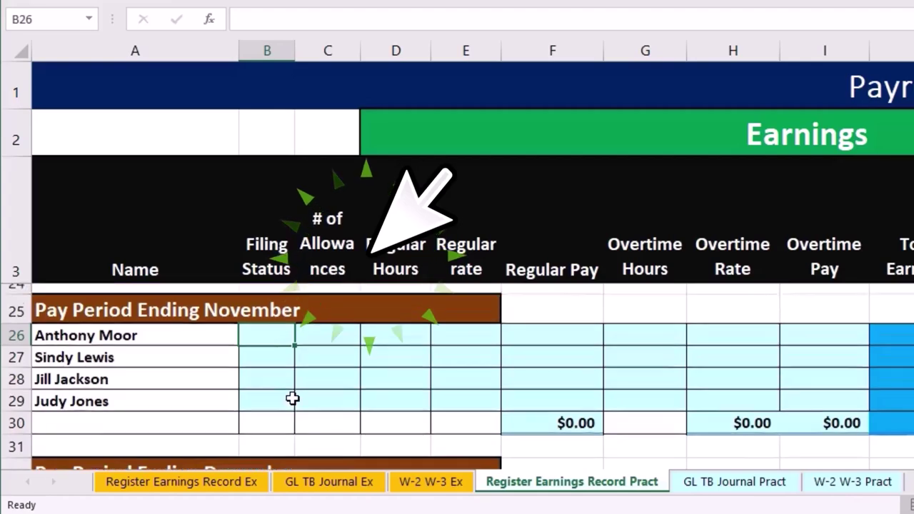
scroll(292, 398, up, 1)
scroll(291, 398, up, 1)
click(262, 374)
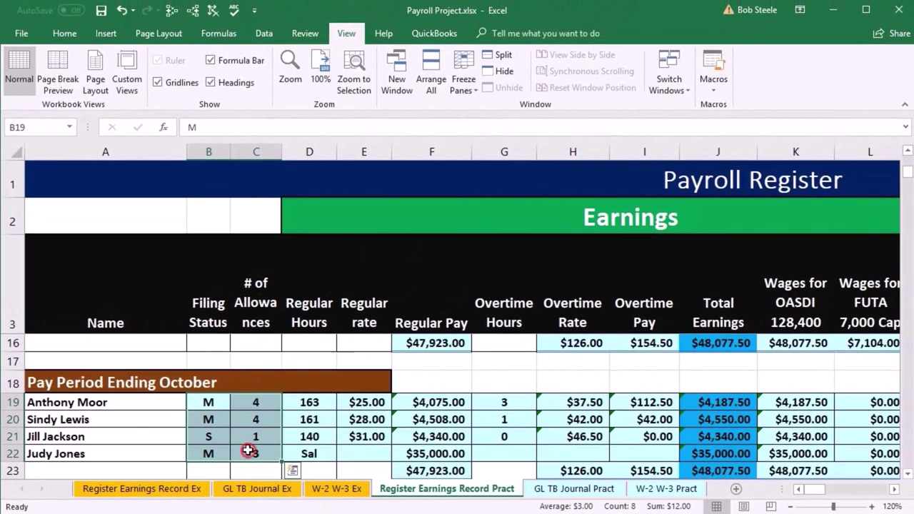
right_click(248, 450)
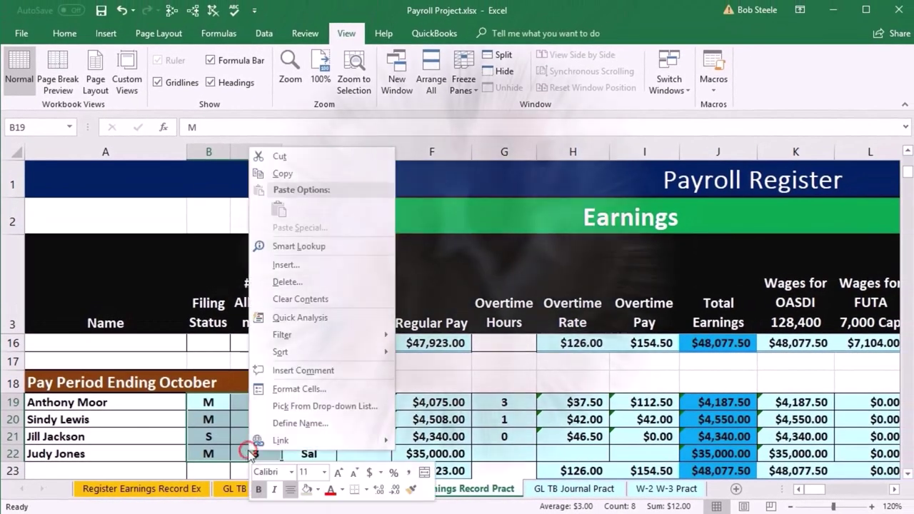
click(287, 174)
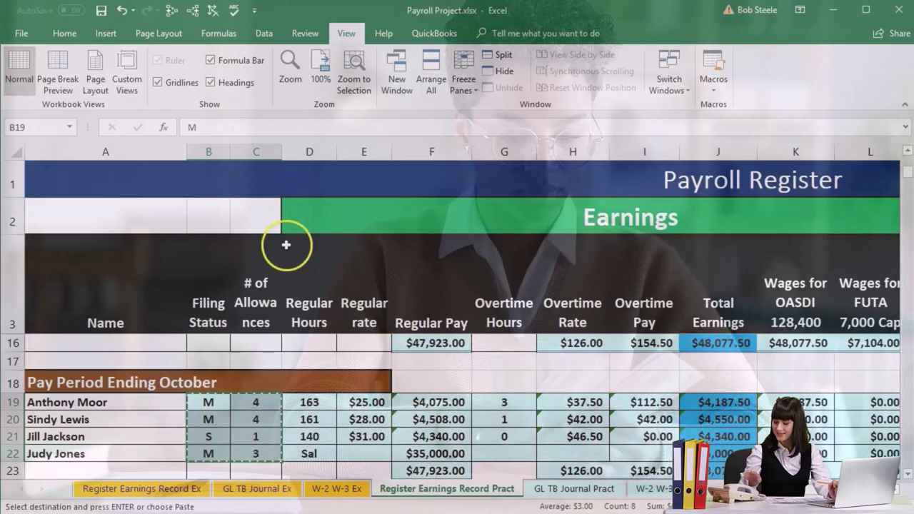
- Paste the copied filing statuses and allowances as values into the November section, starting at B26
scroll(286, 245, down, 2)
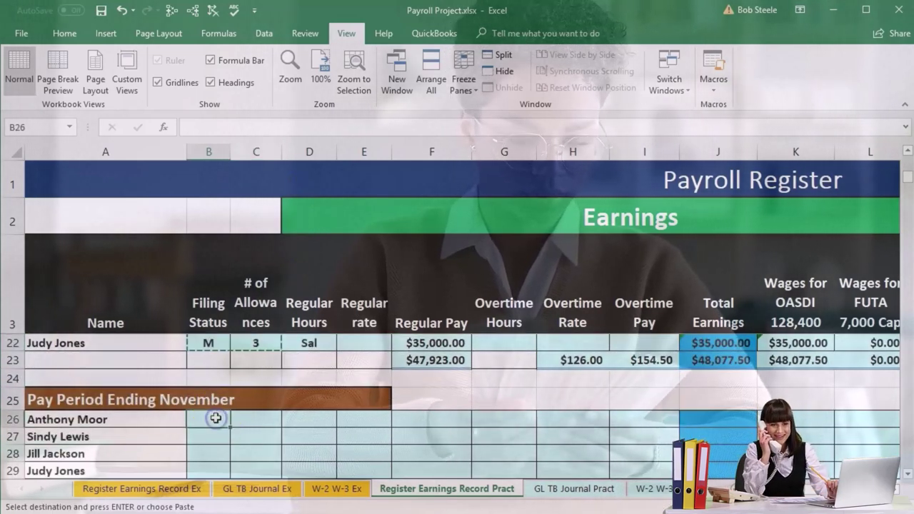
scroll(215, 419, down, 1)
right_click(219, 366)
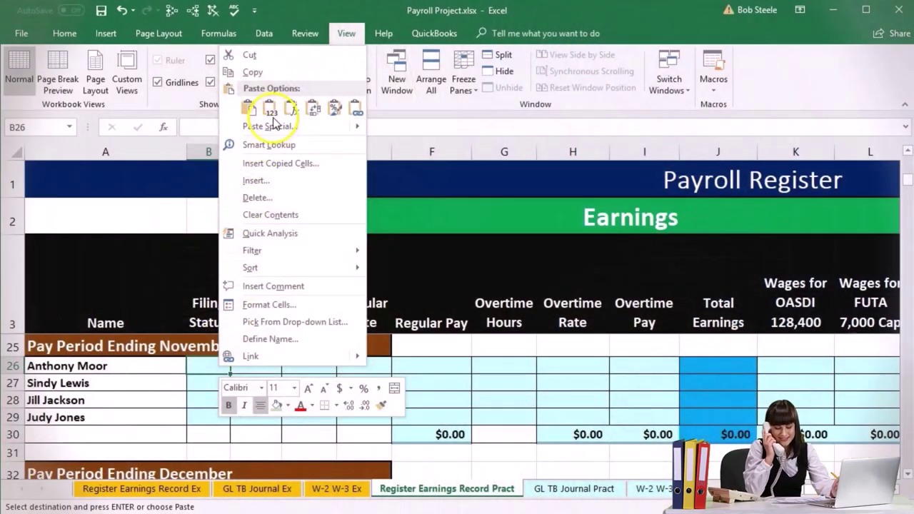
click(270, 108)
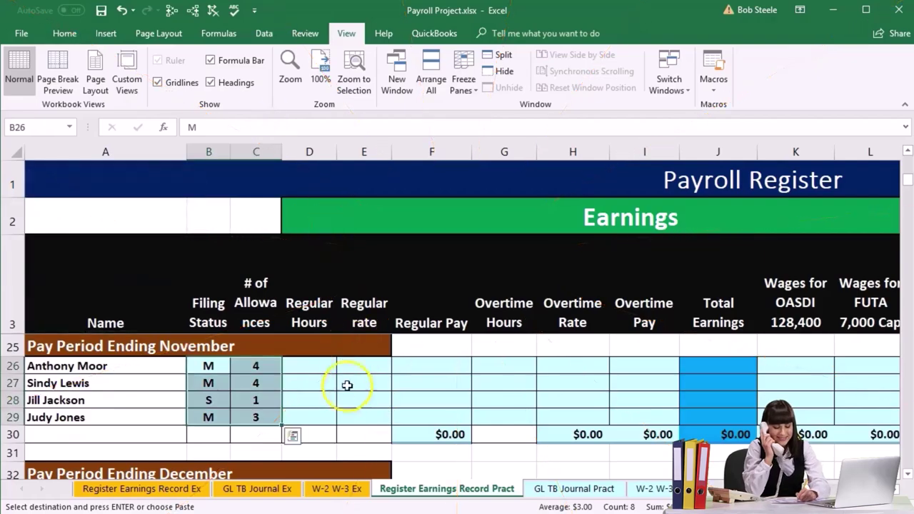
- Copy October's regular hours and regular rates from D19:E22
scroll(347, 393, up, 2)
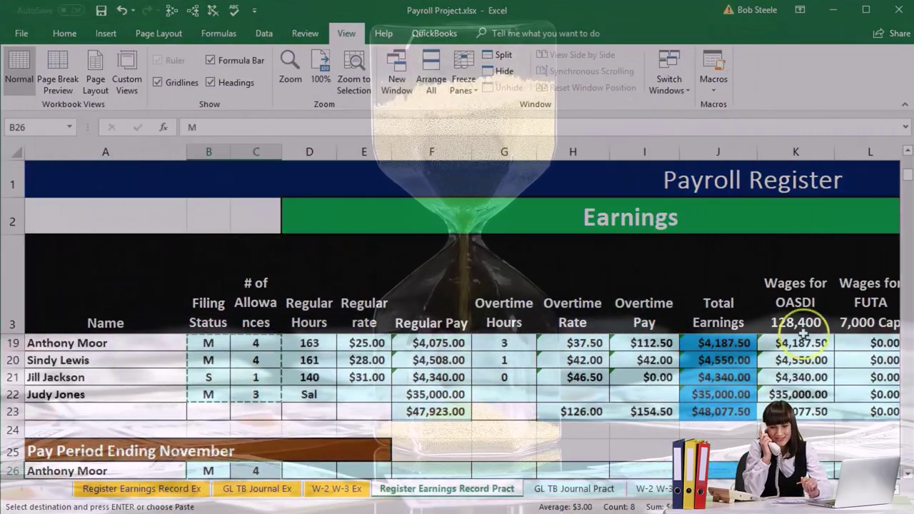
scroll(305, 369, up, 1)
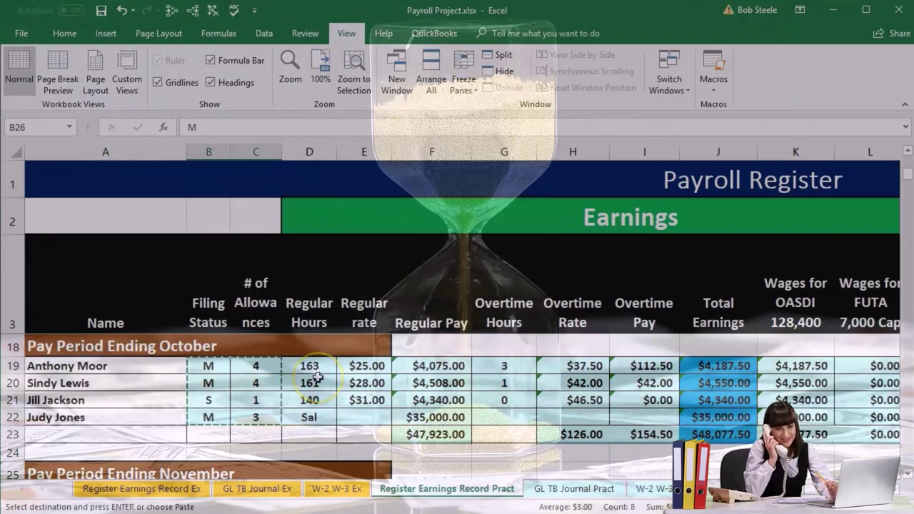
click(309, 364)
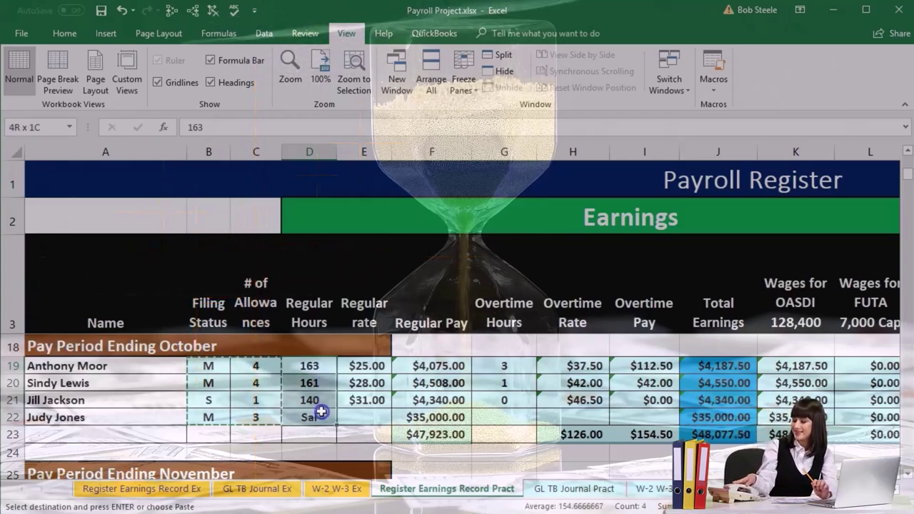
drag(321, 412, 321, 411)
right_click(321, 412)
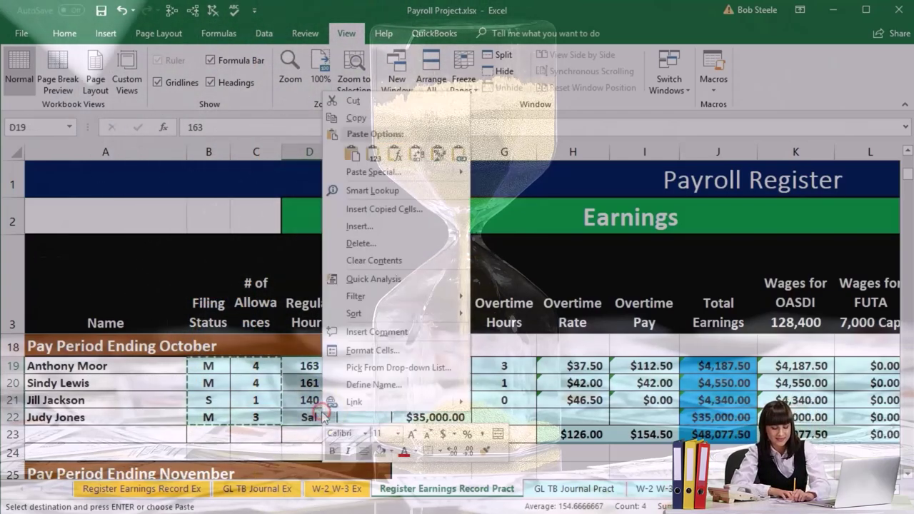
click(309, 400)
drag(365, 367, 366, 415)
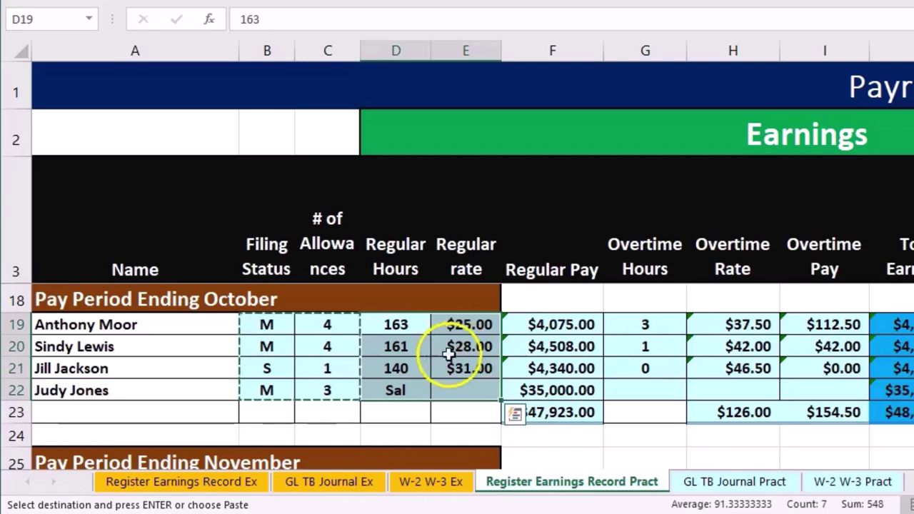
right_click(405, 365)
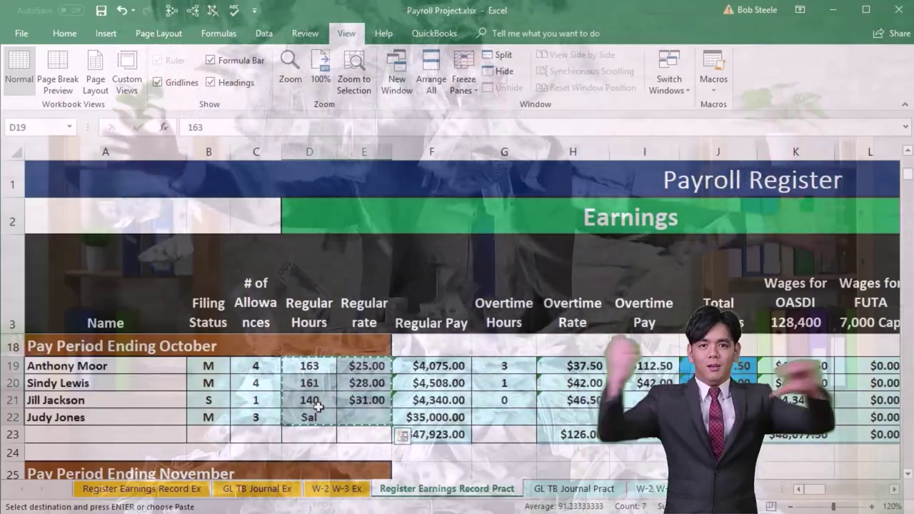
- Paste the copied regular hours and rates into the November section, starting at D26
scroll(317, 406, down, 1)
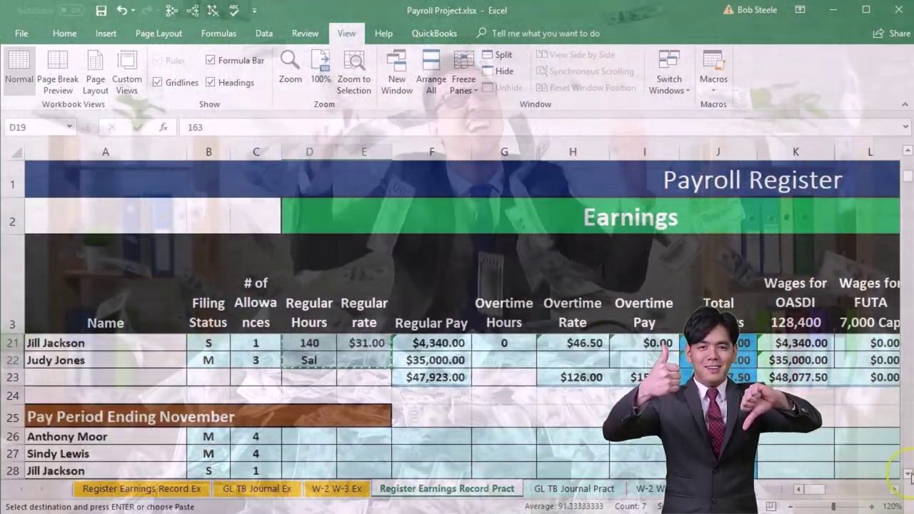
scroll(908, 473, down, 1)
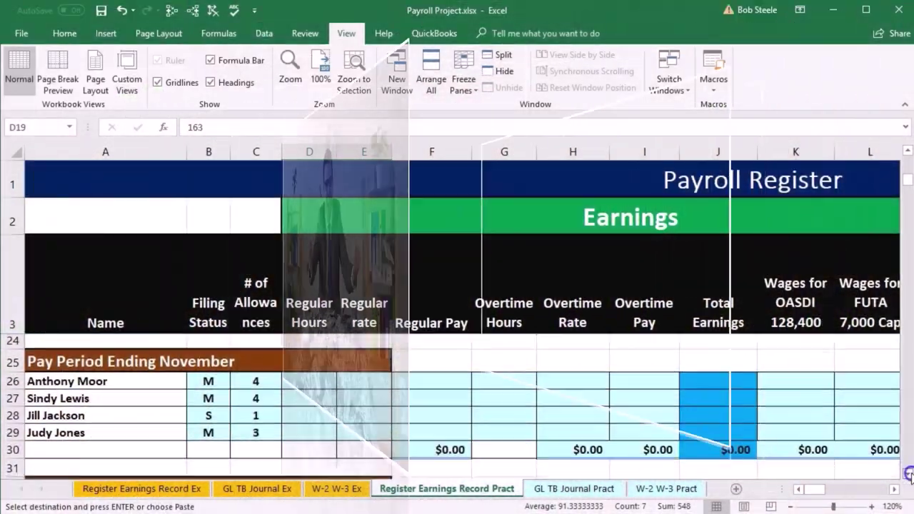
click(908, 473)
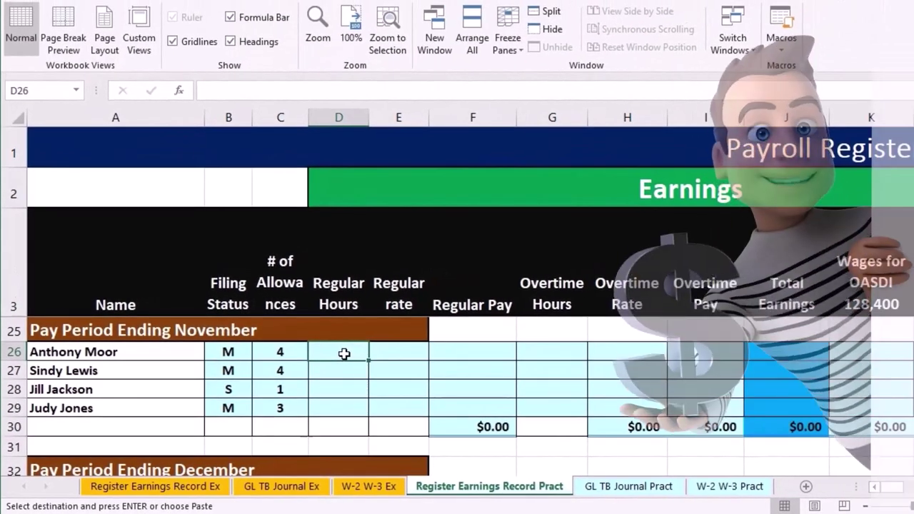
right_click(405, 325)
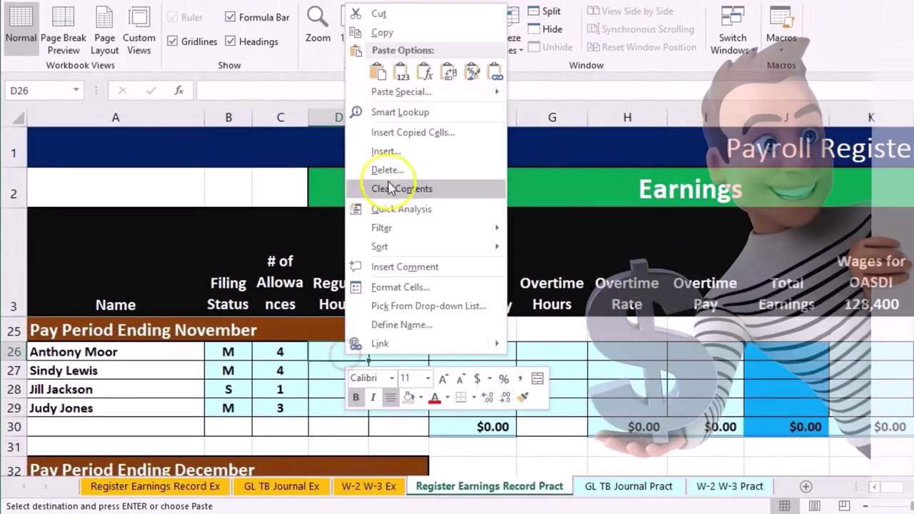
click(380, 72)
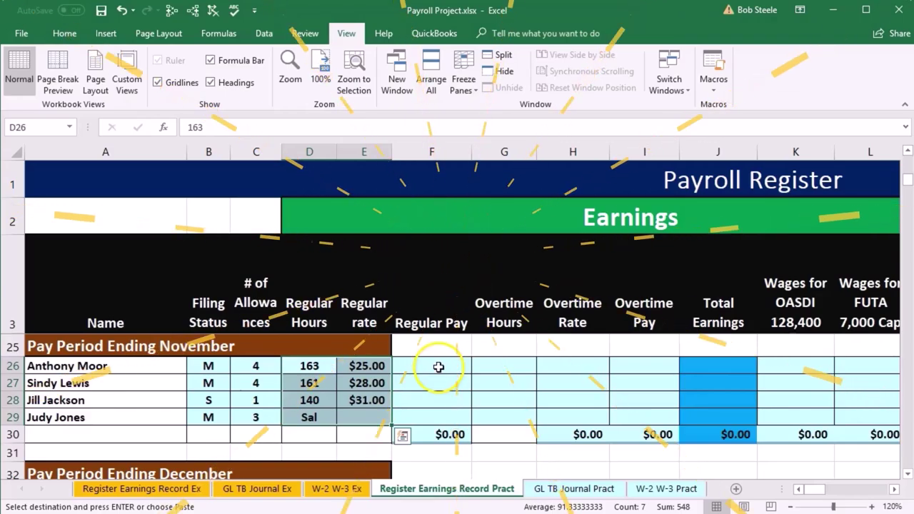
- Calculate the first employee's November regular pay in F26 with the formula =D26*E26
click(438, 367)
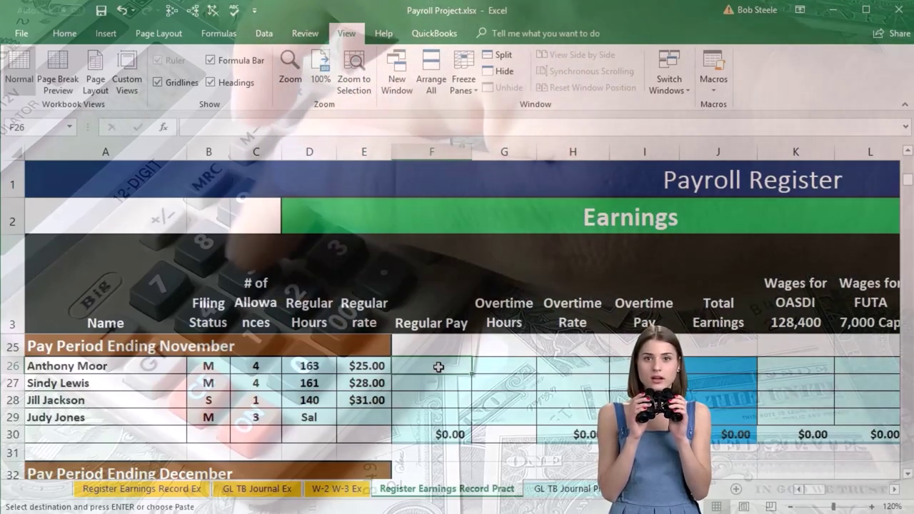
text(=)
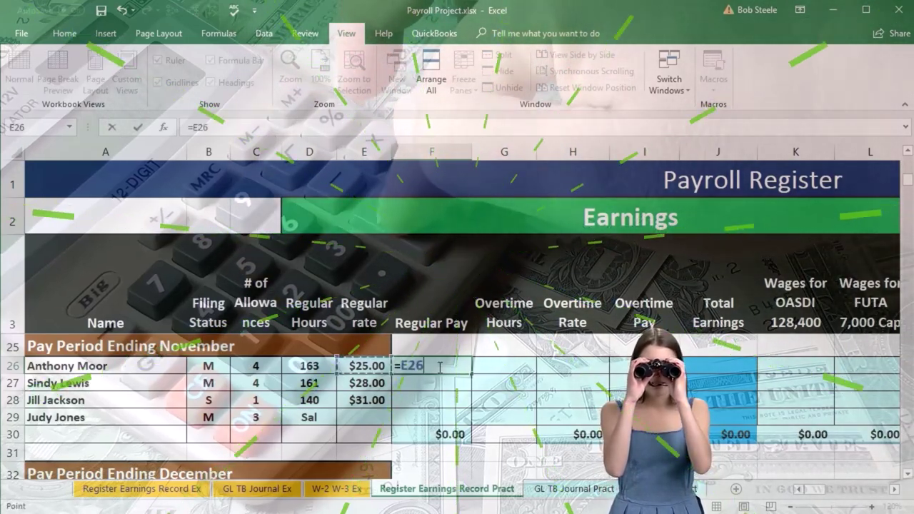
key(Left)
key(Left)
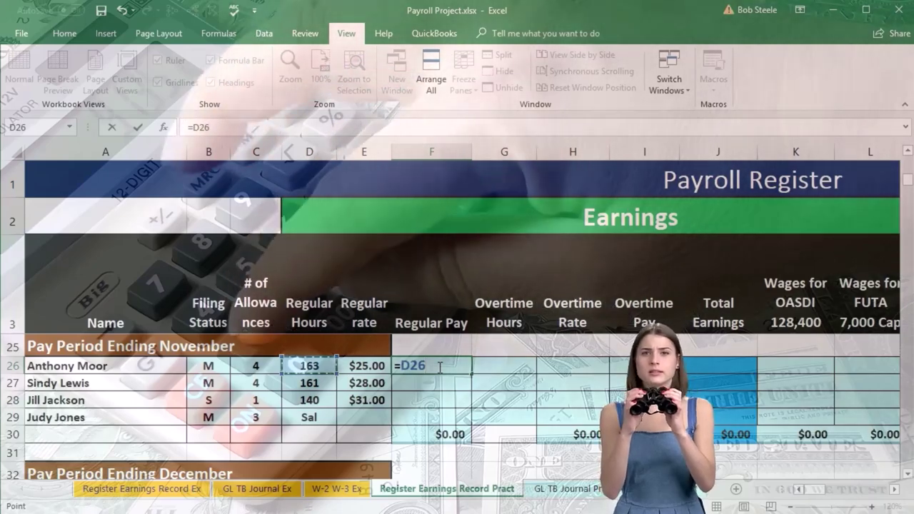
text(*)
key(Left)
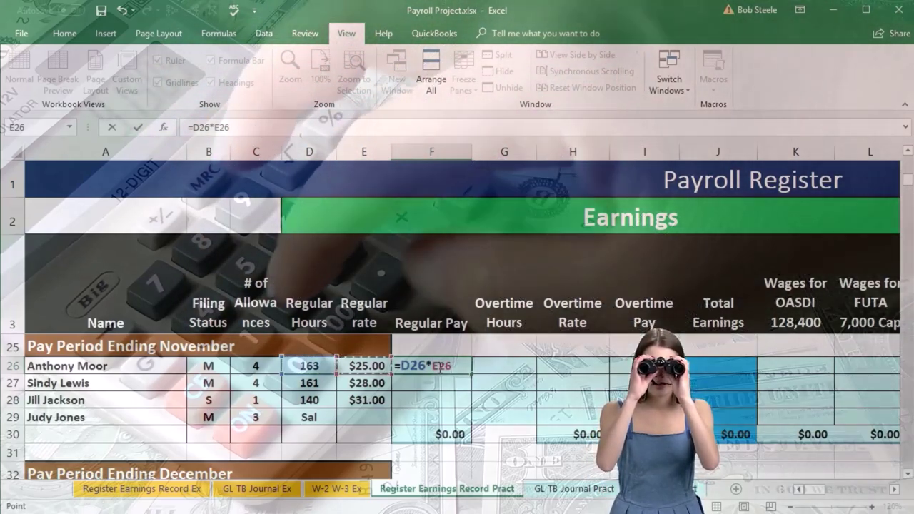
key(Return)
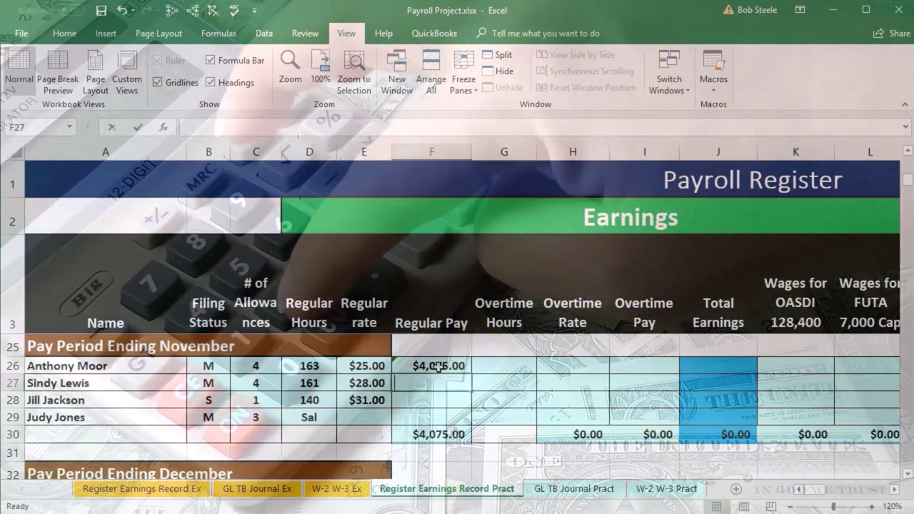
- Calculate the second employee's November regular pay in F27 with the formula =D27*E27
text(=)
key(Left)
key(Left)
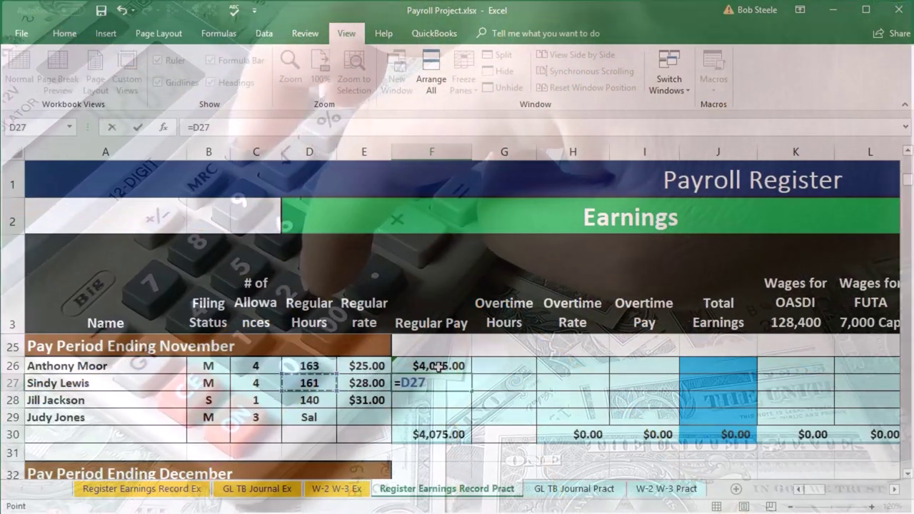
text(*)
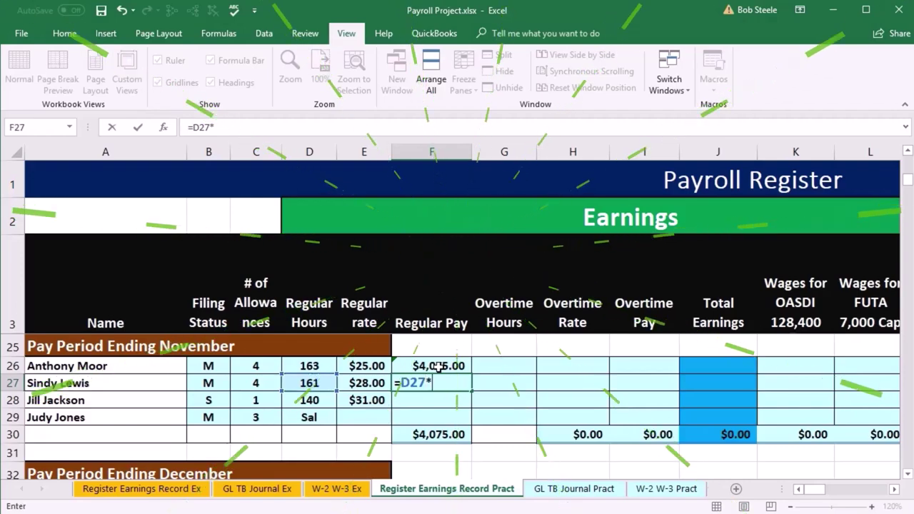
key(Left)
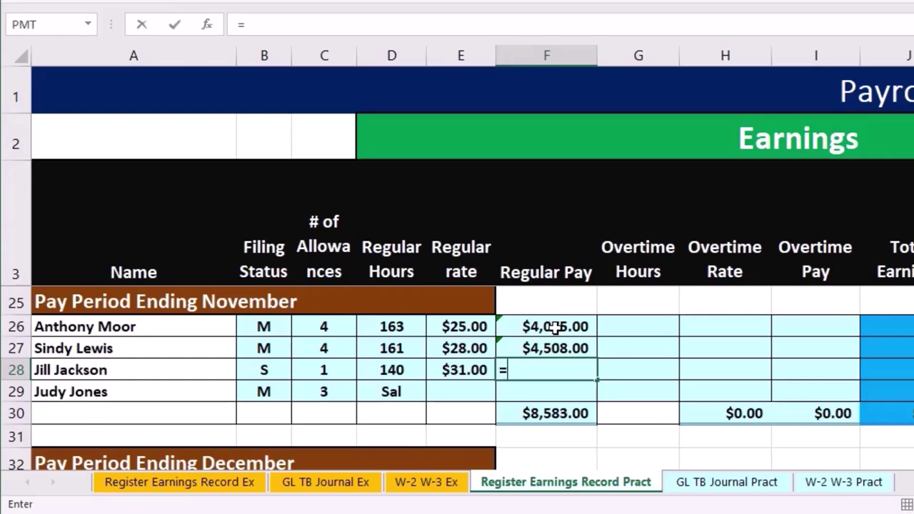
- Calculate the third employee's November regular pay in F28 as =D28*E28 and enter 35000 for the salaried employee in F29
text(=)
key(Left)
key(Left)
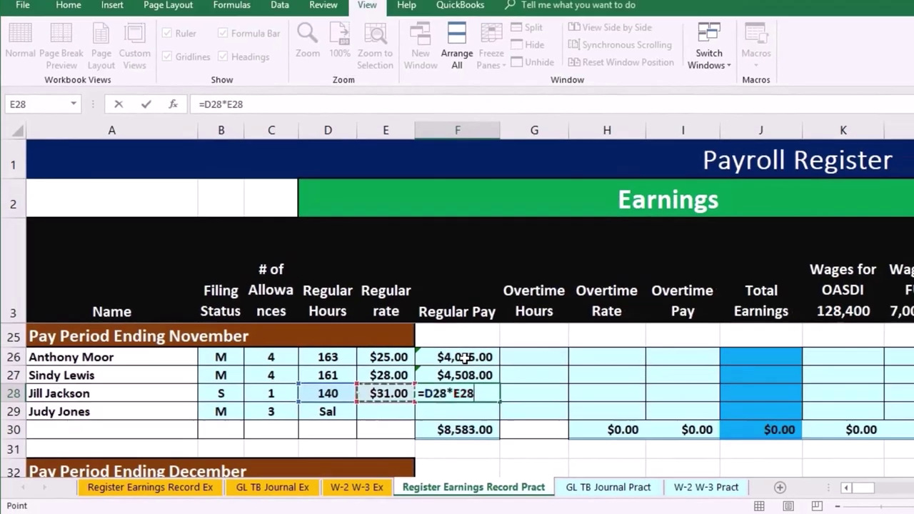
key(Return)
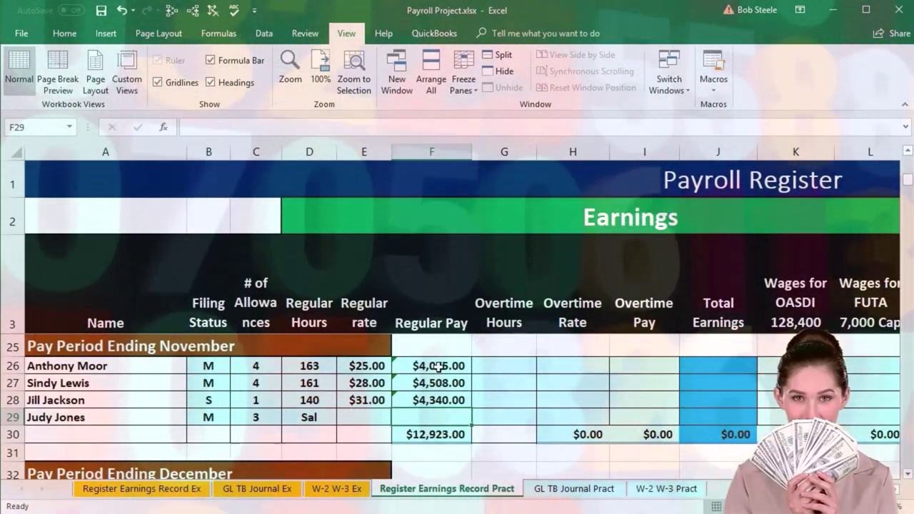
text(35,000)
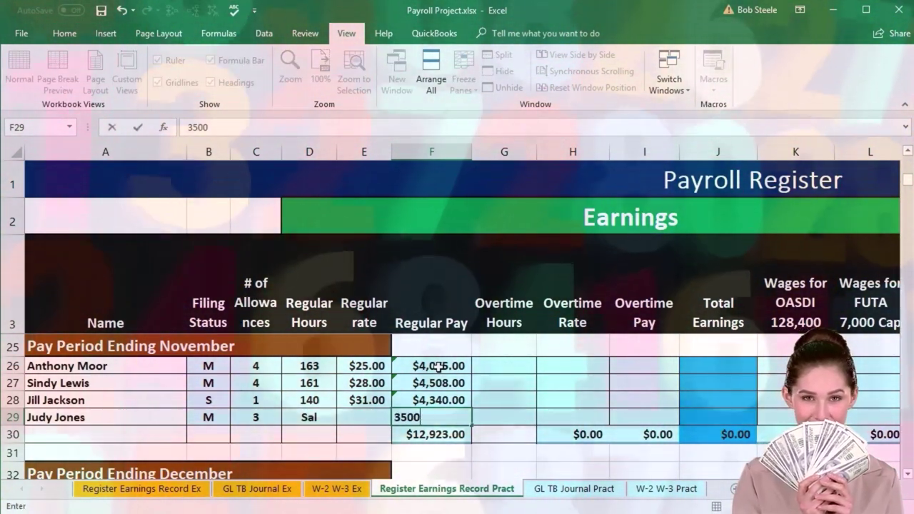
key(Return)
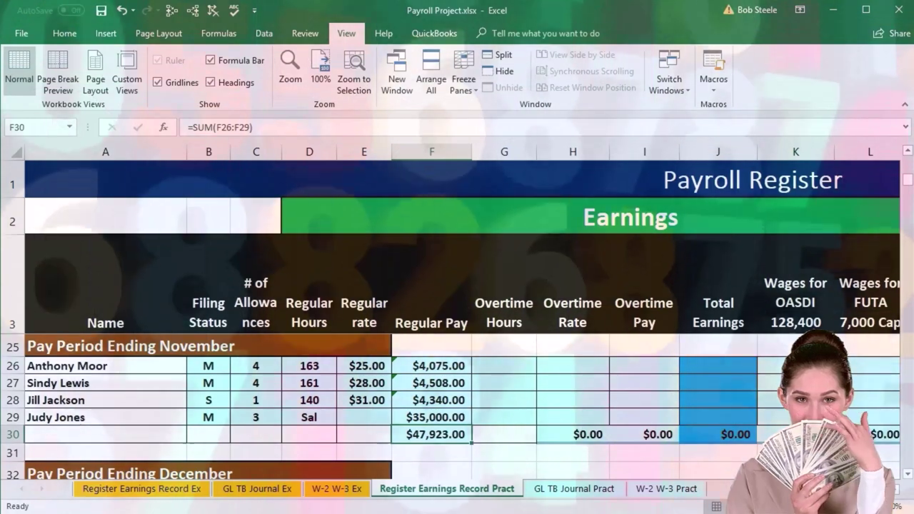
- Copy the October overtime hours from G19:G22 and paste them into the November section starting at G26
click(502, 409)
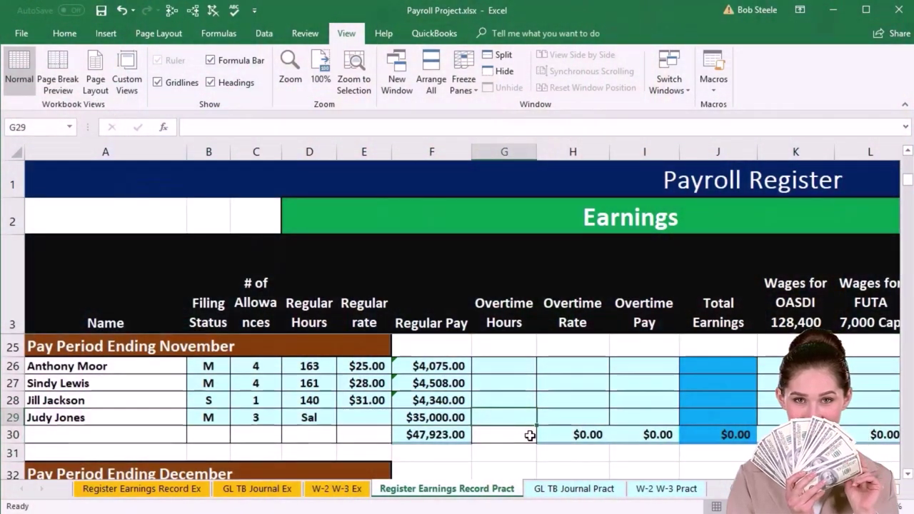
scroll(529, 435, up, 3)
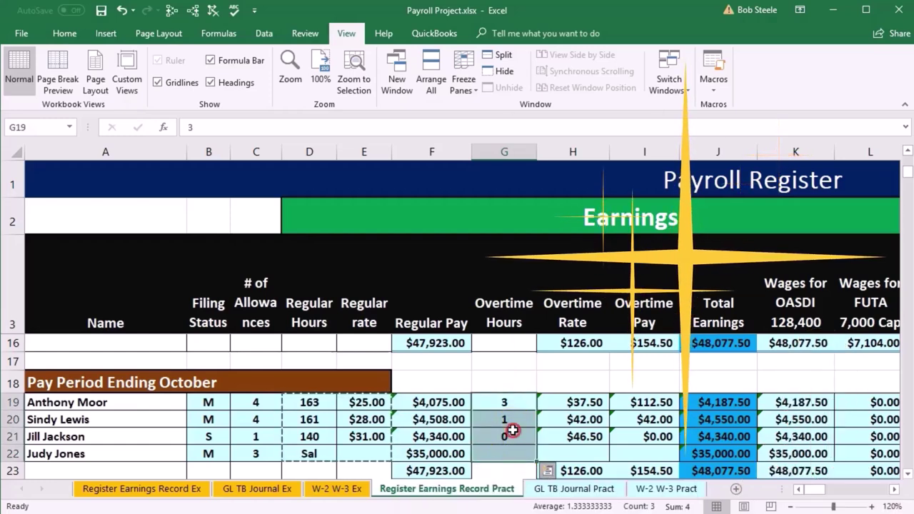
right_click(515, 421)
click(549, 138)
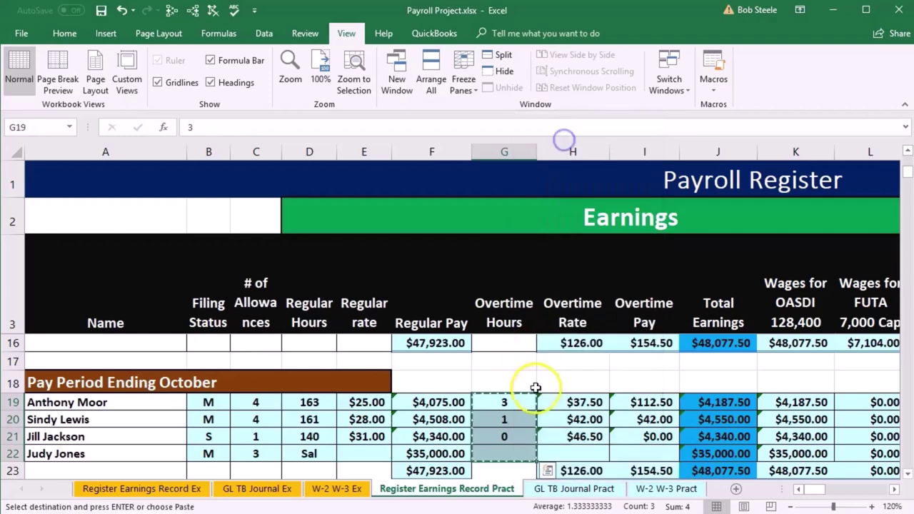
scroll(536, 388, down, 3)
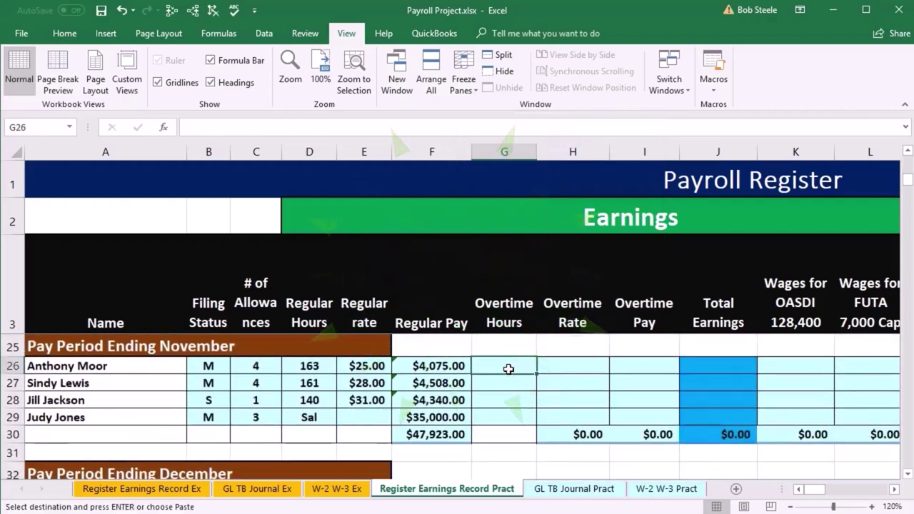
right_click(508, 368)
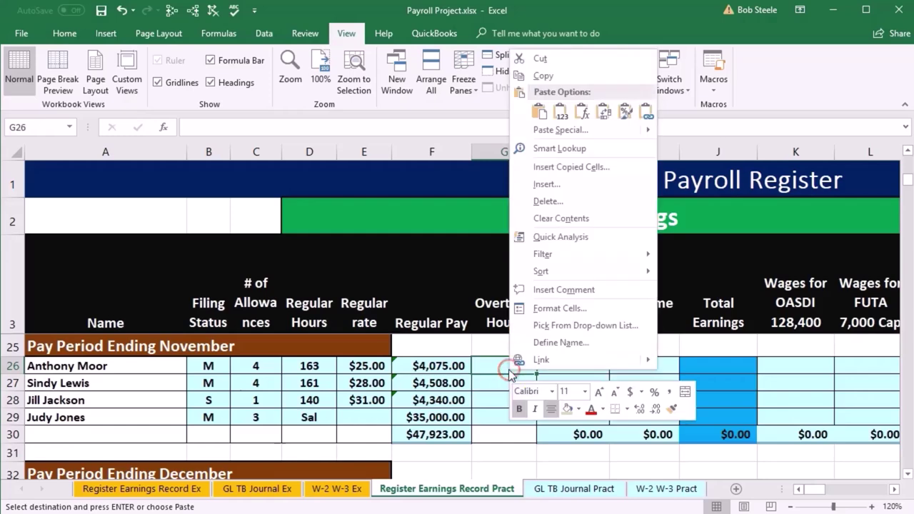
click(539, 114)
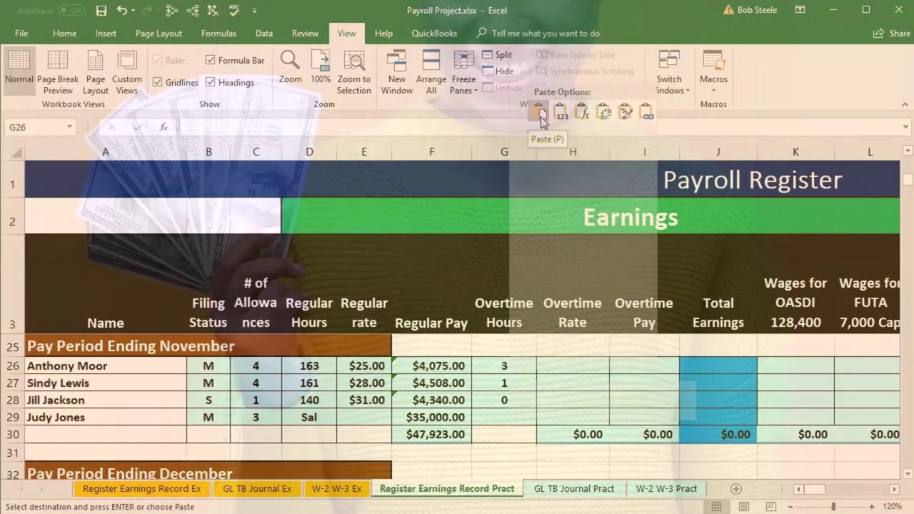
- Calculate the first employee's November overtime rate in H26 with the formula =E26*1.5
click(570, 374)
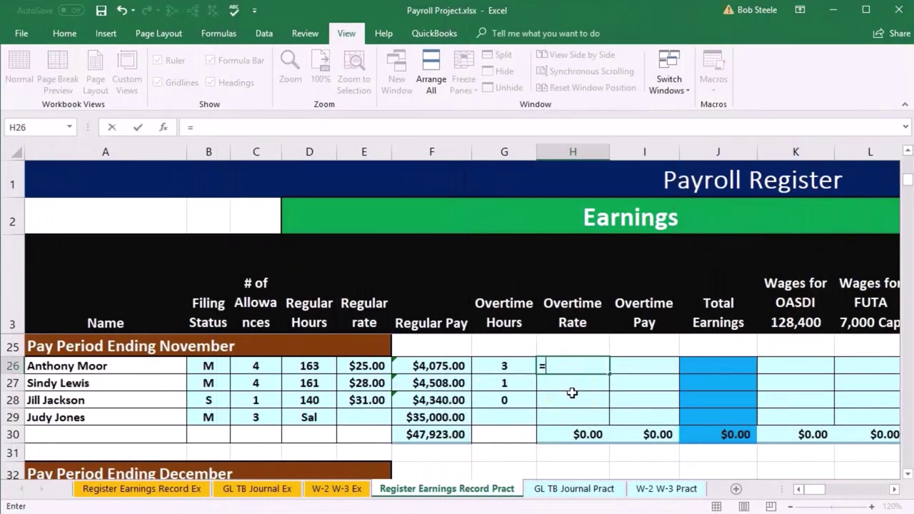
key(Left)
key(Left)
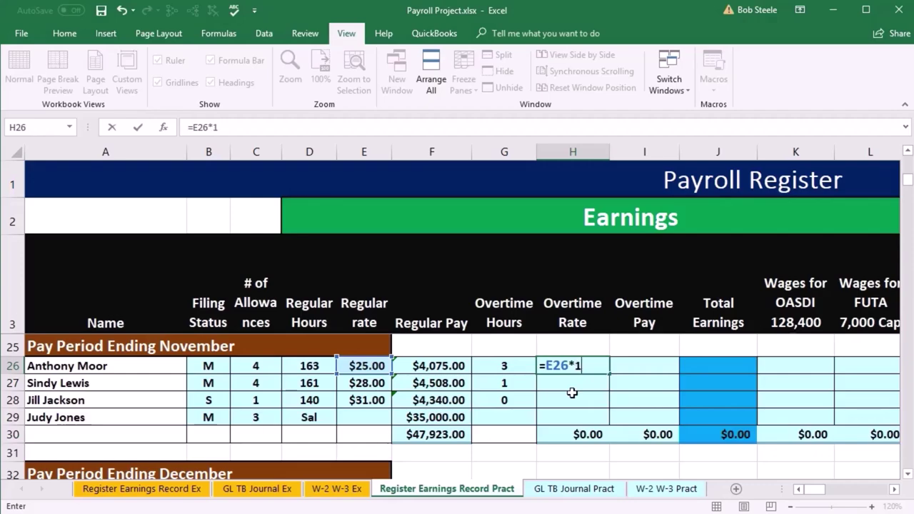
key(Return)
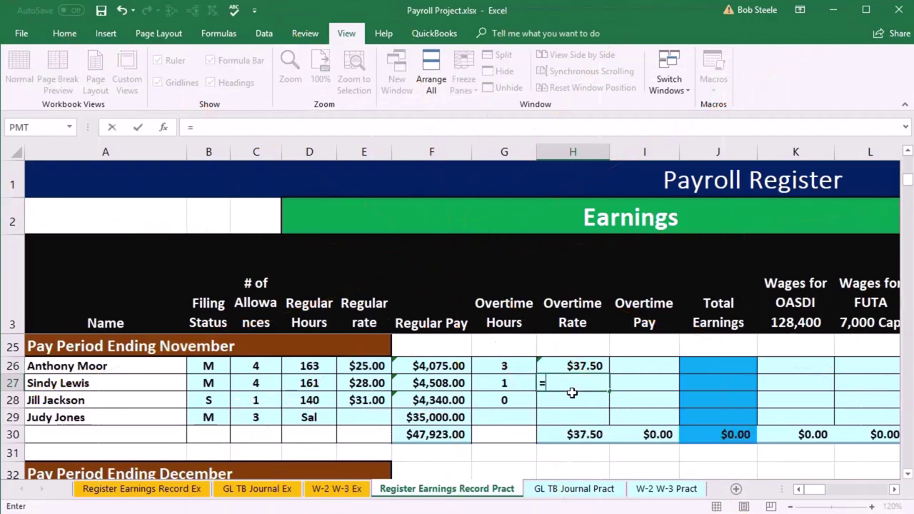
- Calculate the second employee's November overtime rate in H27 with the formula =E27*1.5
text(=)
key(Left)
key(Left)
key(Left)
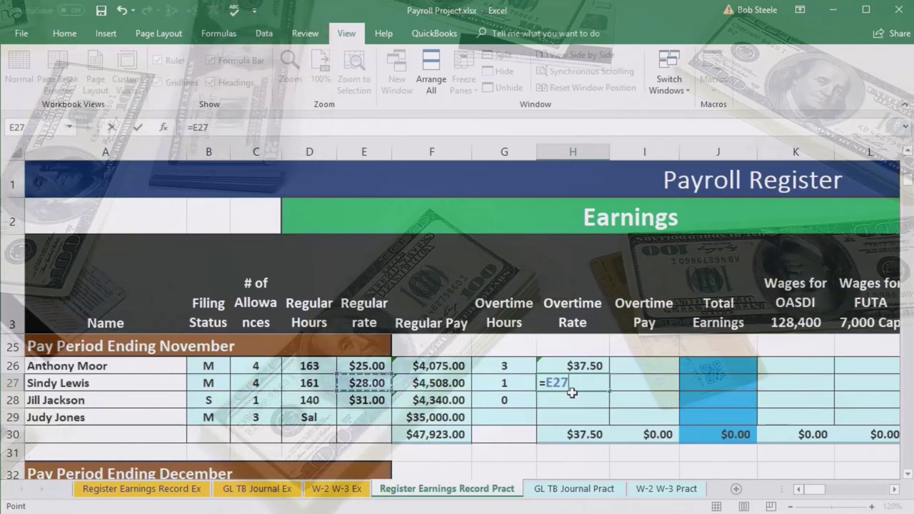
text(*1.5)
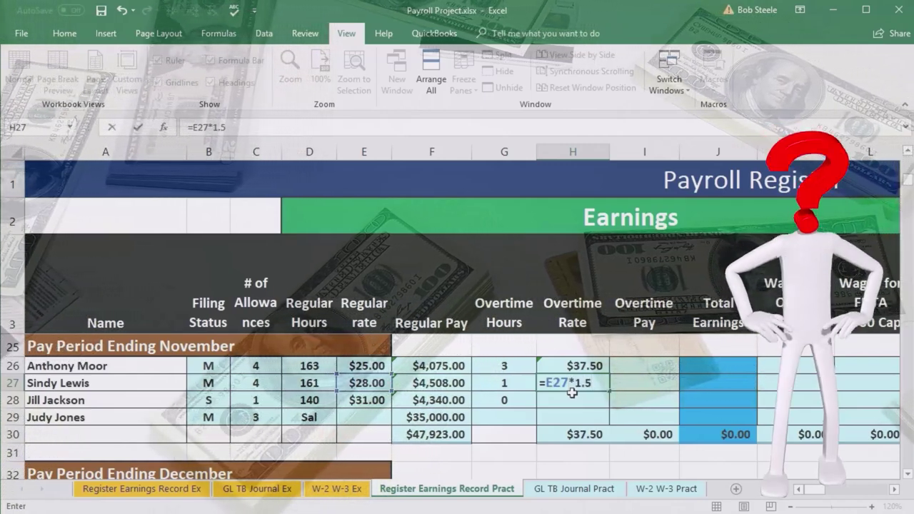
key(Return)
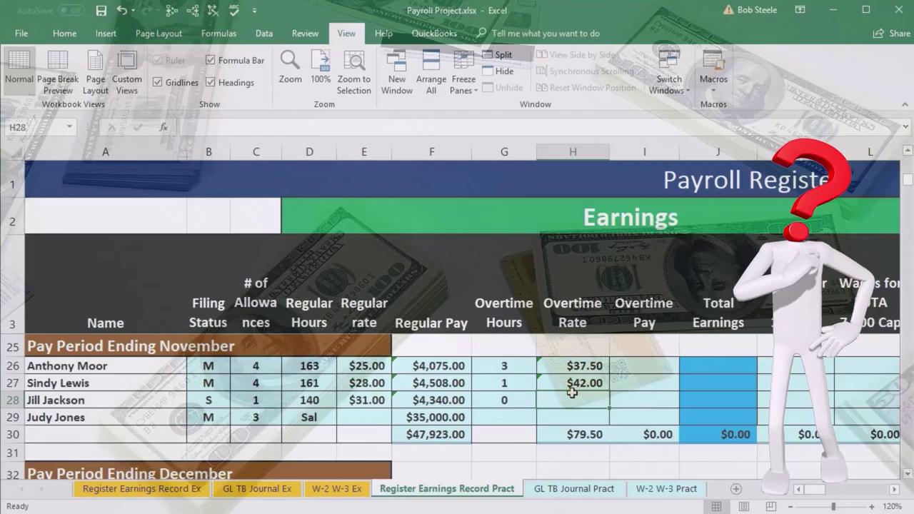
- Calculate the third employee's November overtime rate in H28 with the formula =E28*1.5
text(=)
key(Left)
key(Left)
key(Left)
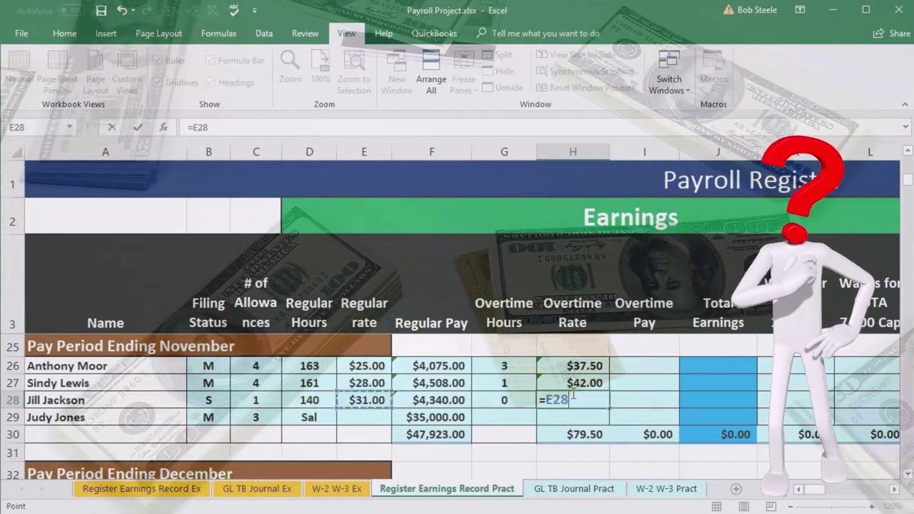
text(*1.5)
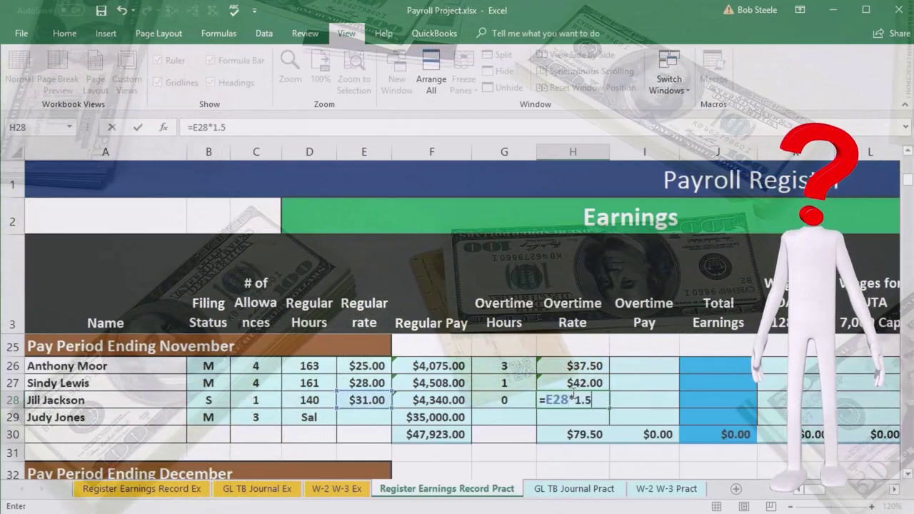
key(Return)
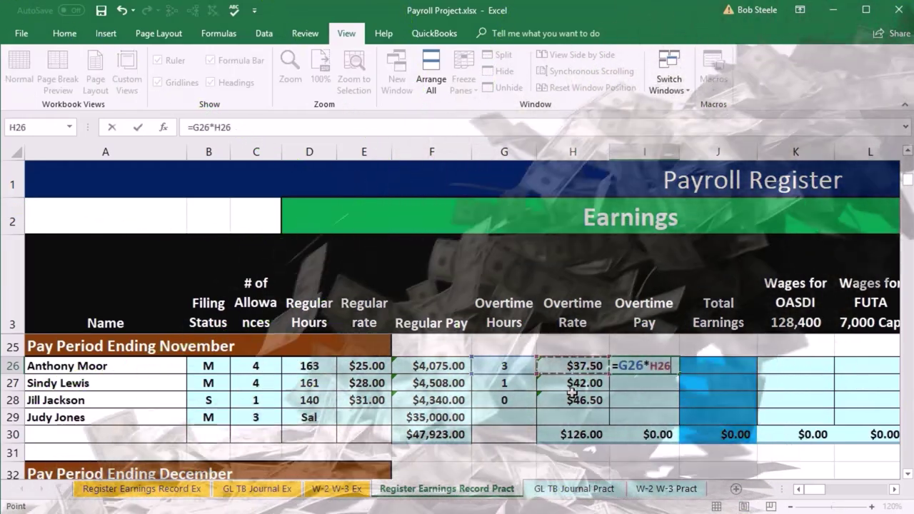
- Calculate November overtime pay for the first two employees with =G26*H26 in I26 and =G27*H27 in I27
key(Return)
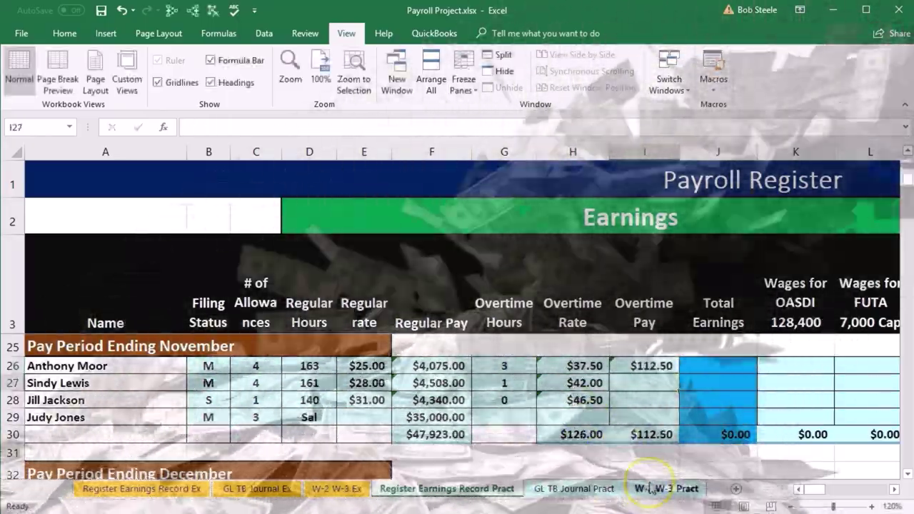
key(Left)
key(Left)
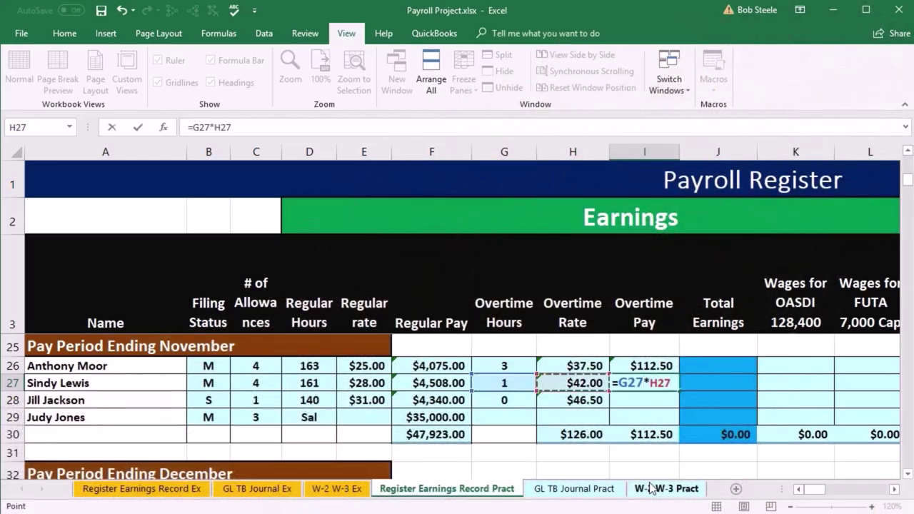
key(Return)
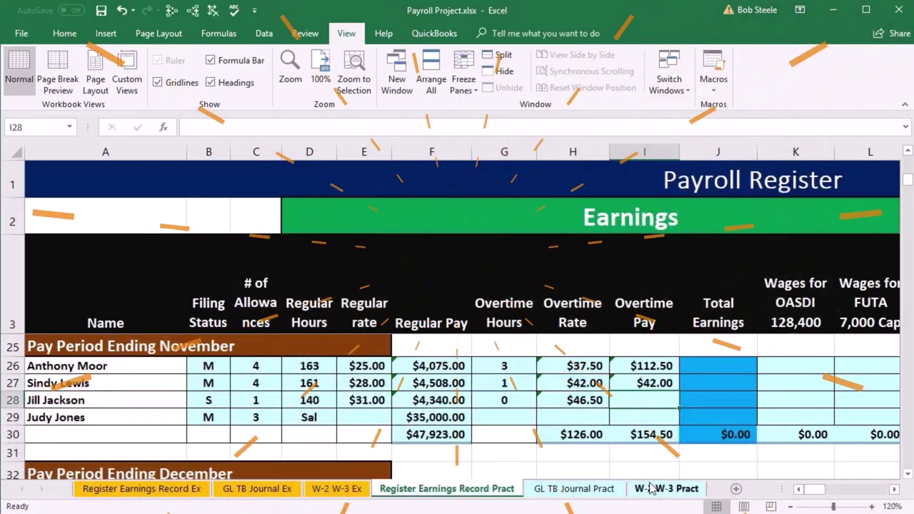
- Calculate the third employee's November overtime pay in I28 by multiplying overtime hours by overtime rate
text(=)
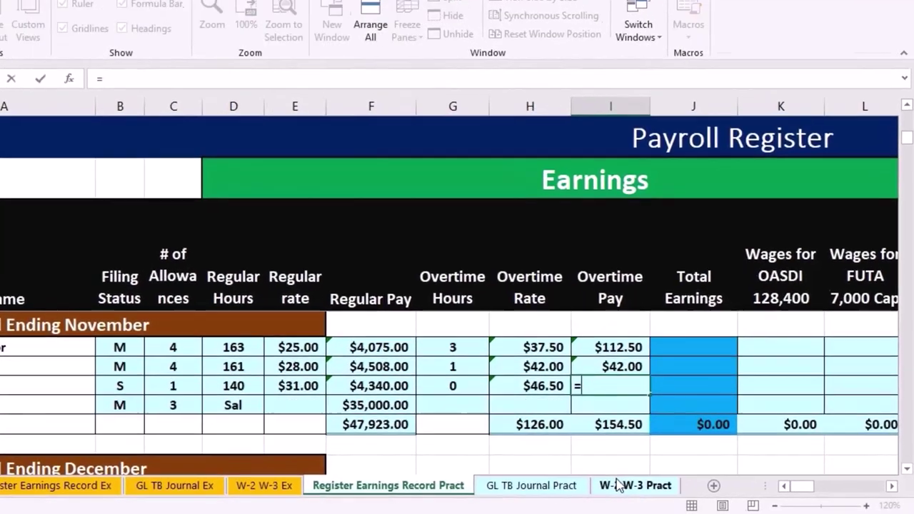
key(Left)
key(Left)
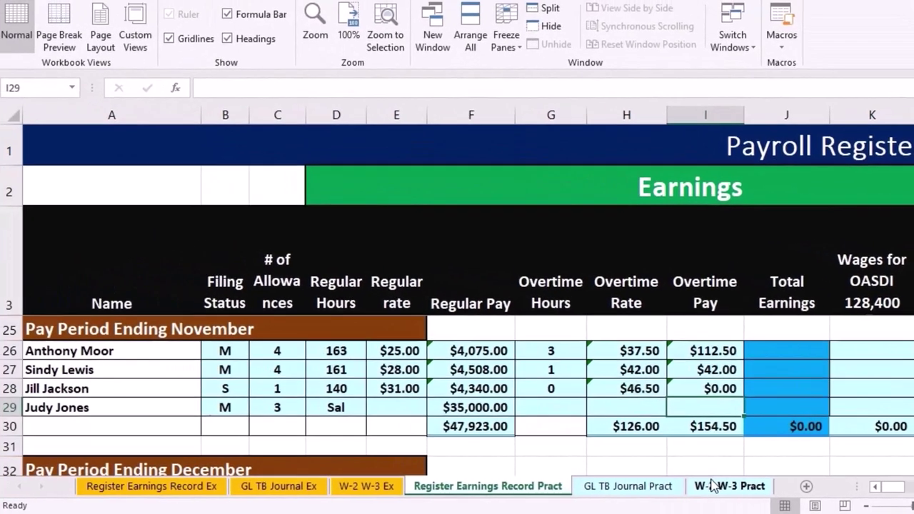
- Calculate the first employee's November total earnings in J26 with the formula =F26+I26
key(Up)
key(Right)
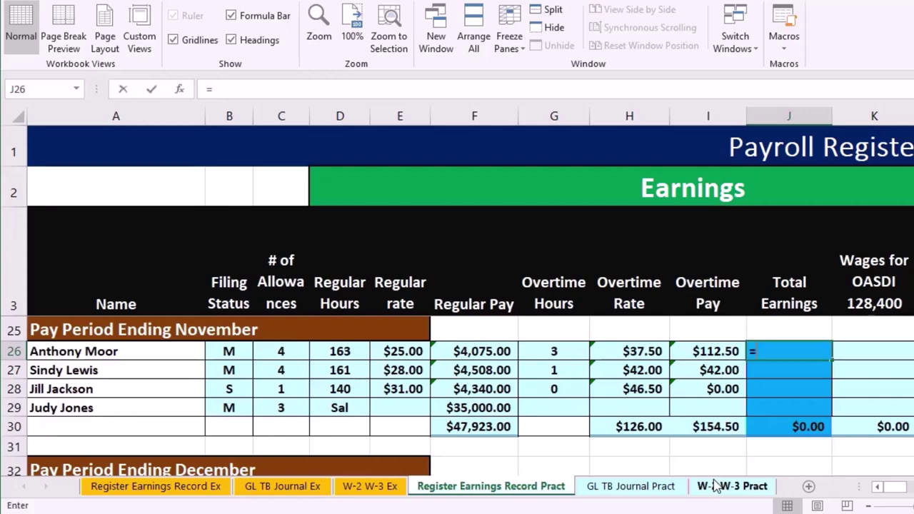
key(Left)
key(Left)
key(Left)
key(Left)
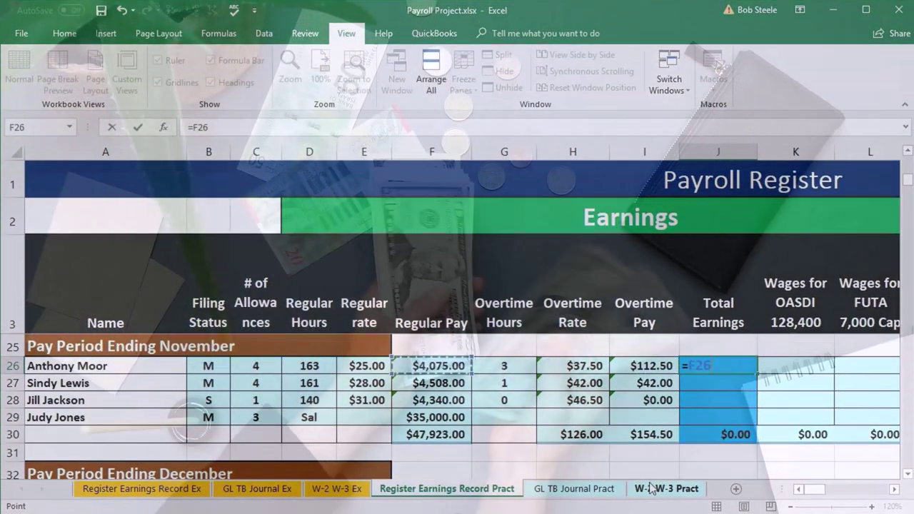
text(+)
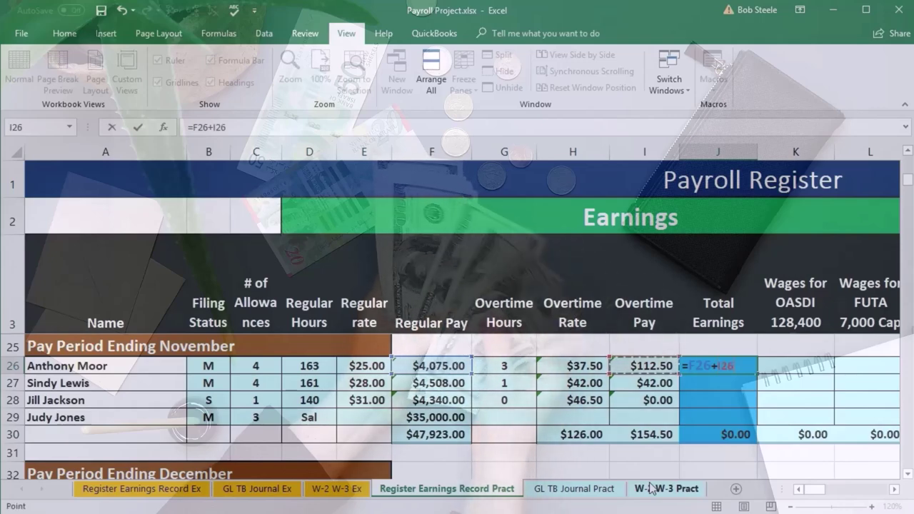
key(Return)
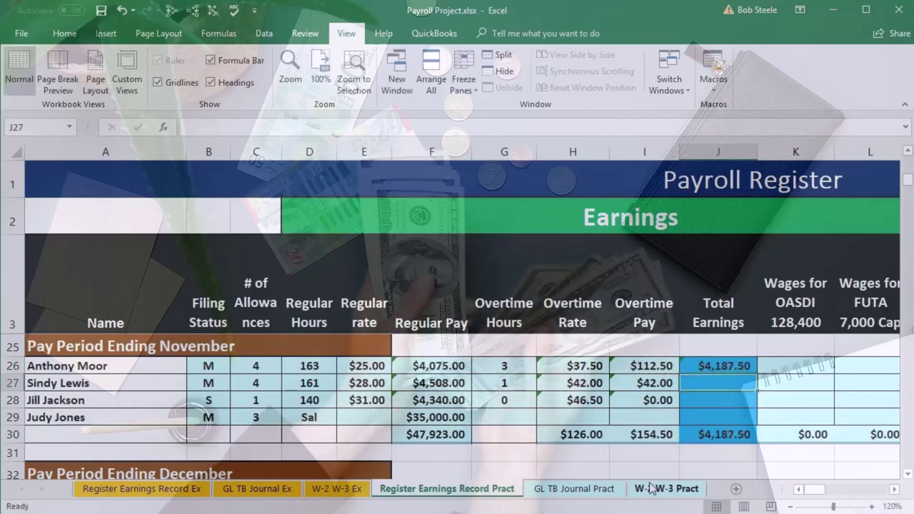
- Complete the November total earnings, adding regular and overtime pay in J27 and J28 and entering =F29 in J29 for the salaried employee
text(=)
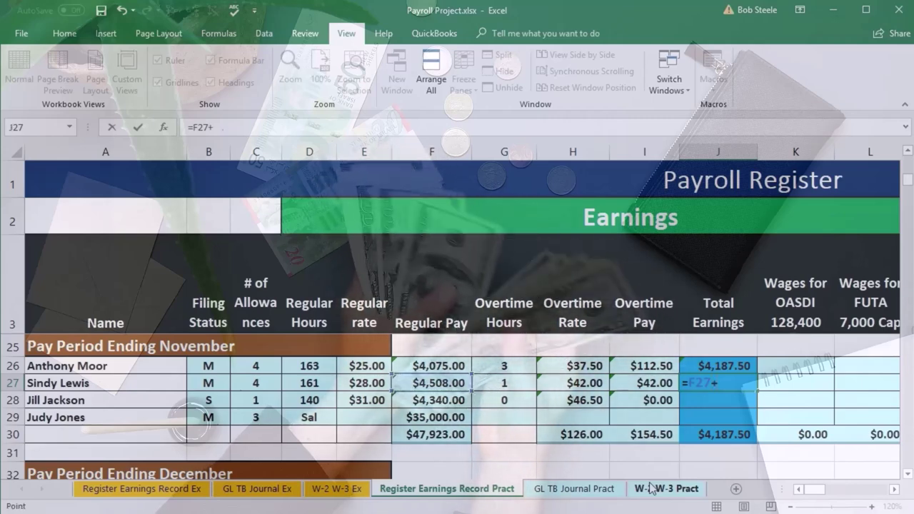
key(Return)
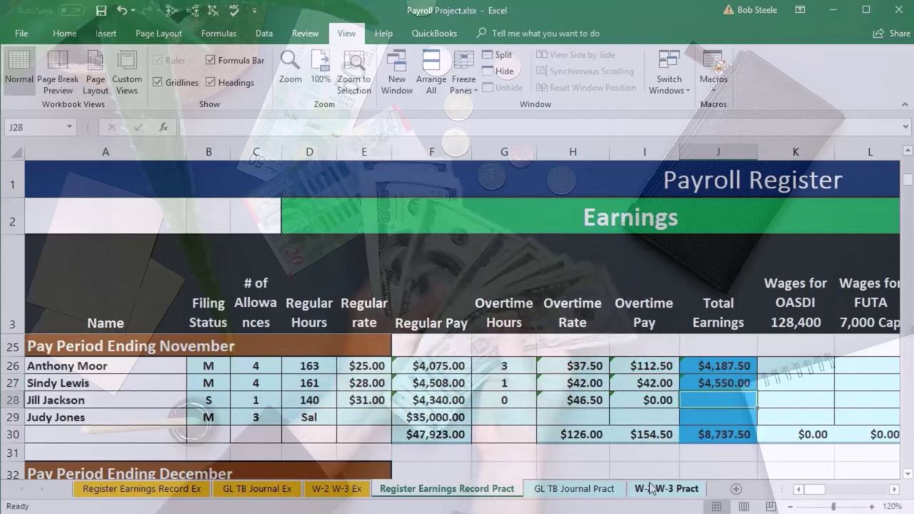
text(=)
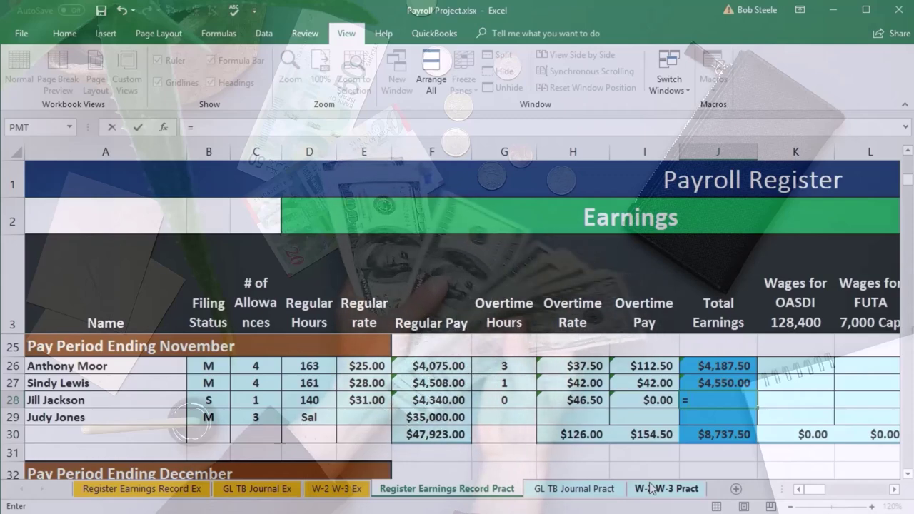
text(+)
key(Left)
key(Return)
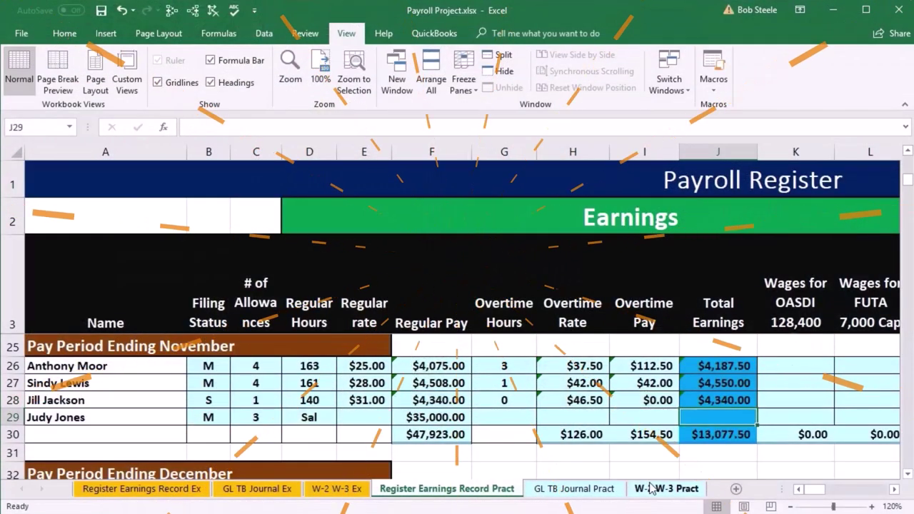
text(=)
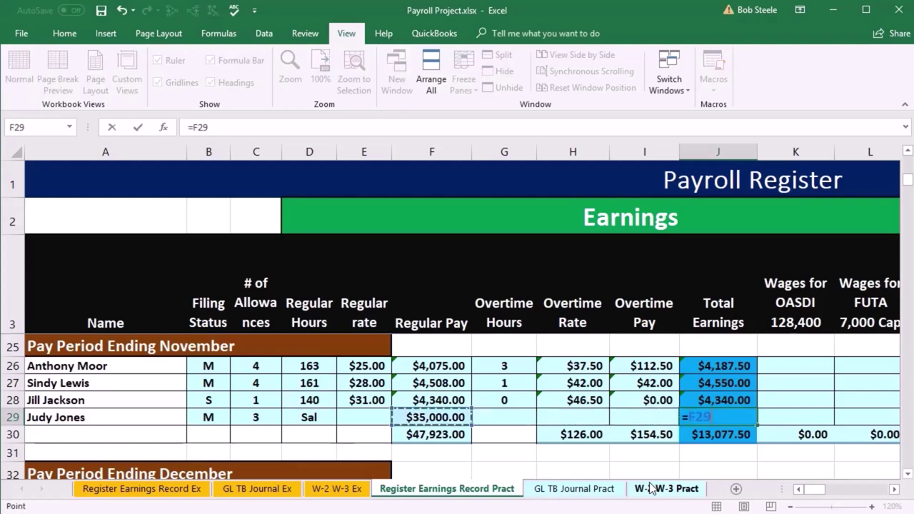
key(Return)
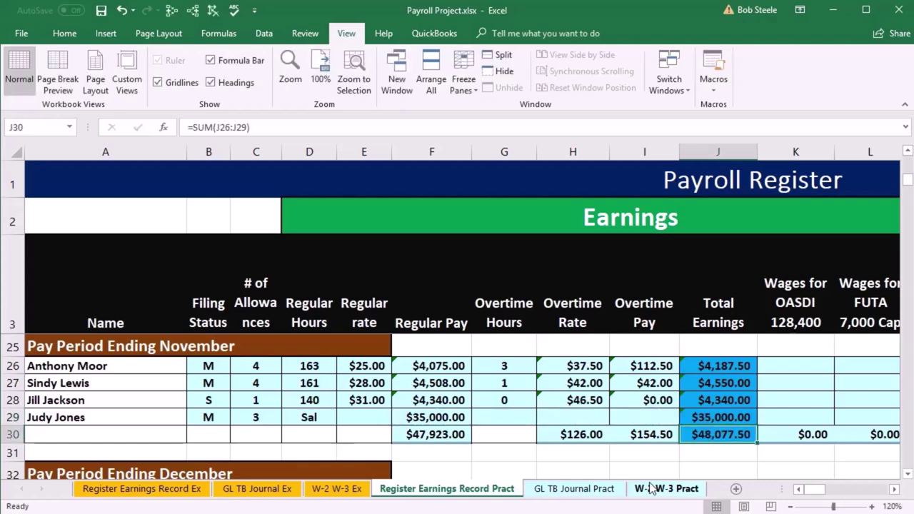
- Examine the November total earnings alongside the OASDI, FUTA and SUTA wage columns and the deduction columns through Net Paid
key(Right)
key(Right)
key(Right)
key(Right)
key(Right)
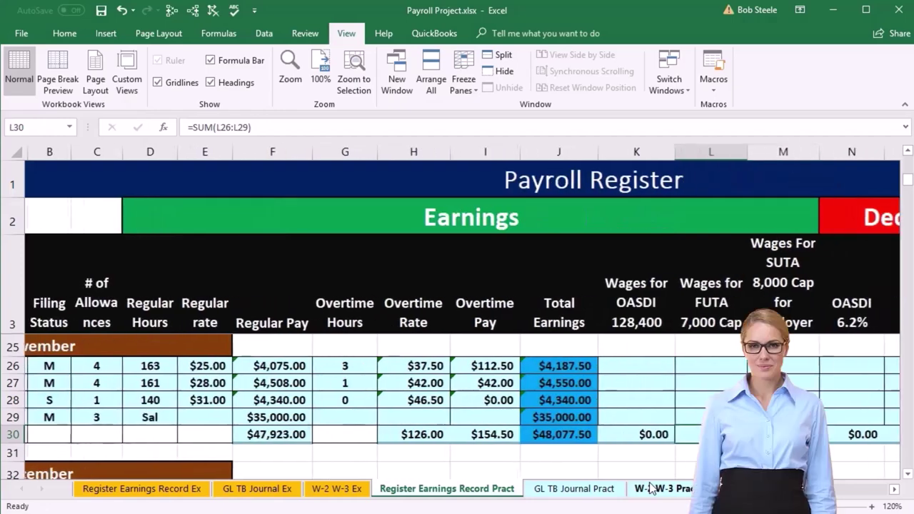
key(Right)
key(Right)
key(Right)
key(Right)
key(Right)
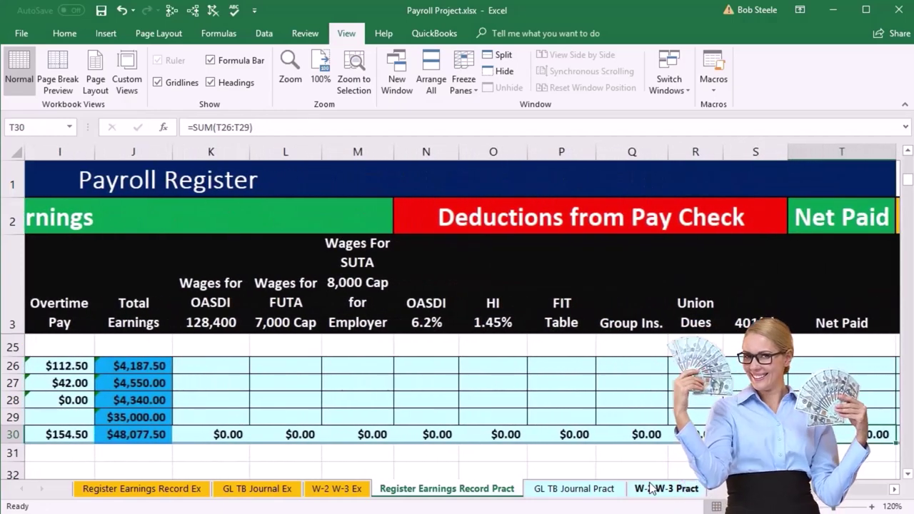
click(222, 321)
drag(129, 365, 132, 399)
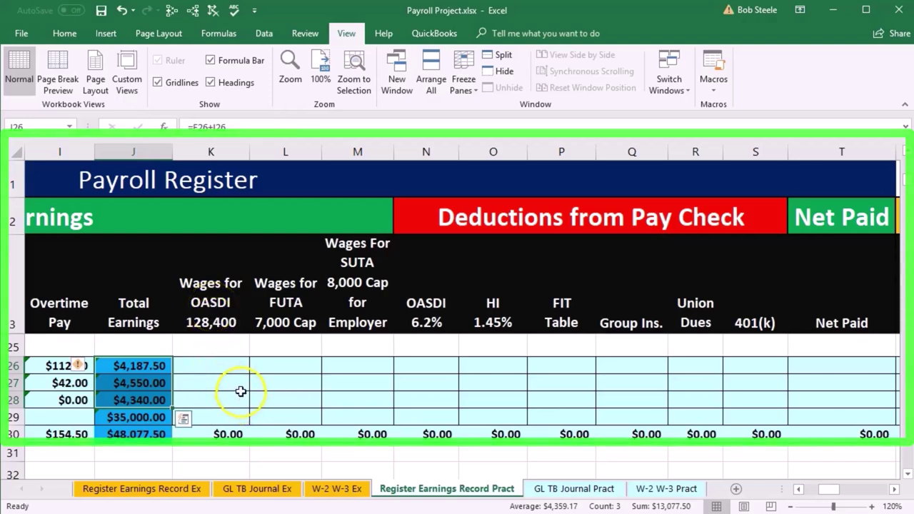
click(160, 416)
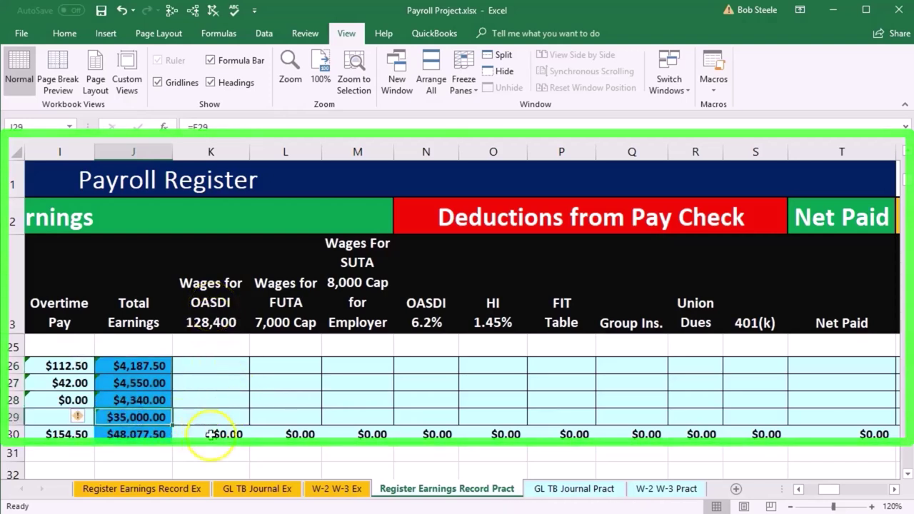
mouse_move(817, 489)
mouse_down()
mouse_move(799, 490)
mouse_move(830, 490)
mouse_up()
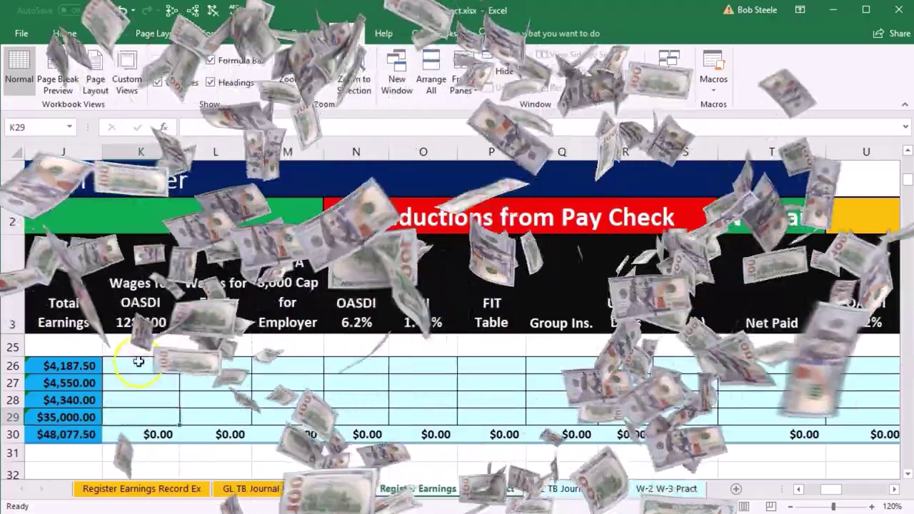
- Fill the November OASDI wages for the first three employees with =J26, =J27 and =J28 in K26 to K28
click(138, 365)
text(=J26)
key(Return)
text(=J27)
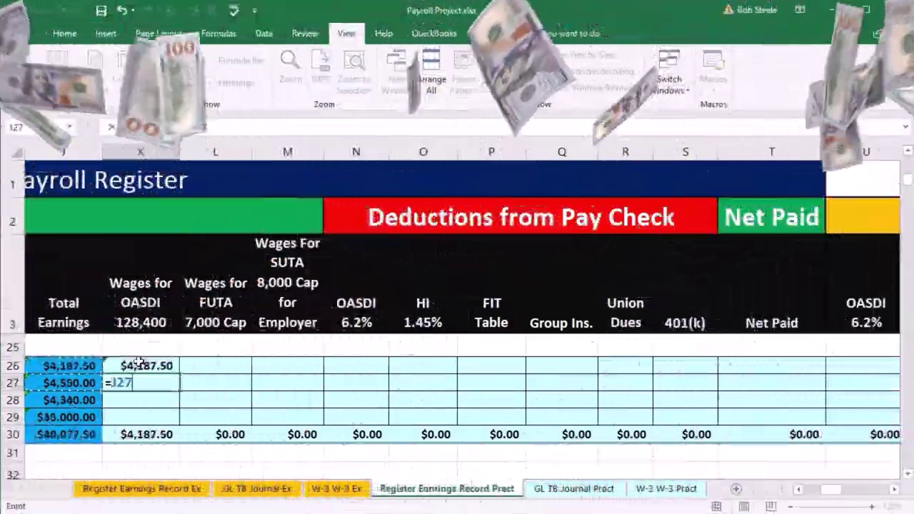
key(Return)
text(=J28)
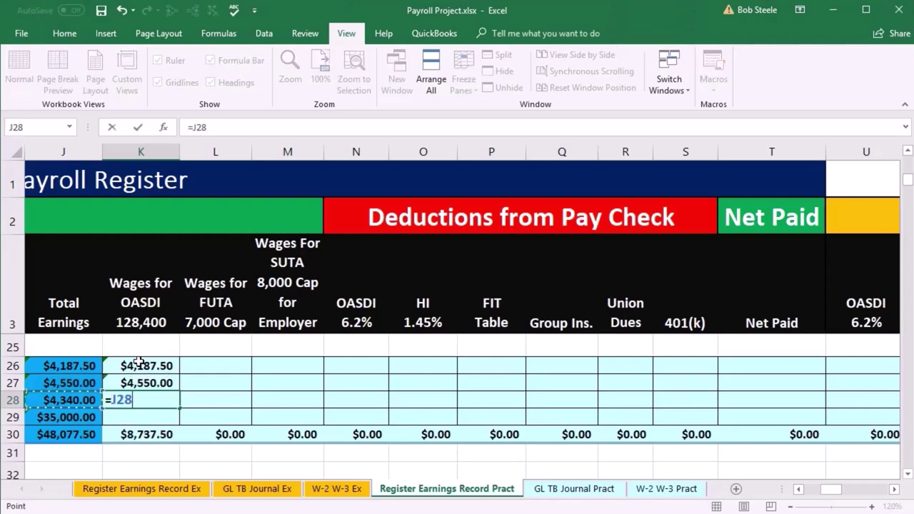
key(Return)
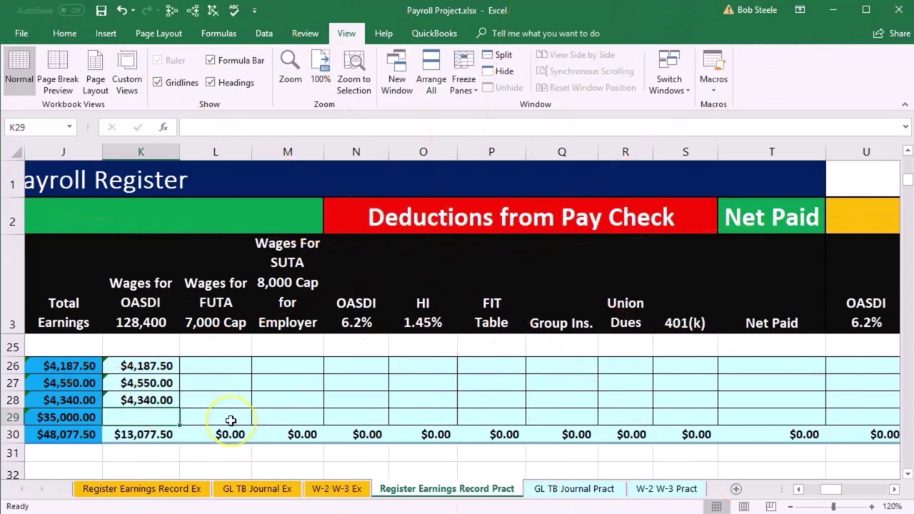
- Look up the salaried employee's year-to-date OASDI wages in row 30 of the earnings records
click(893, 489)
click(894, 491)
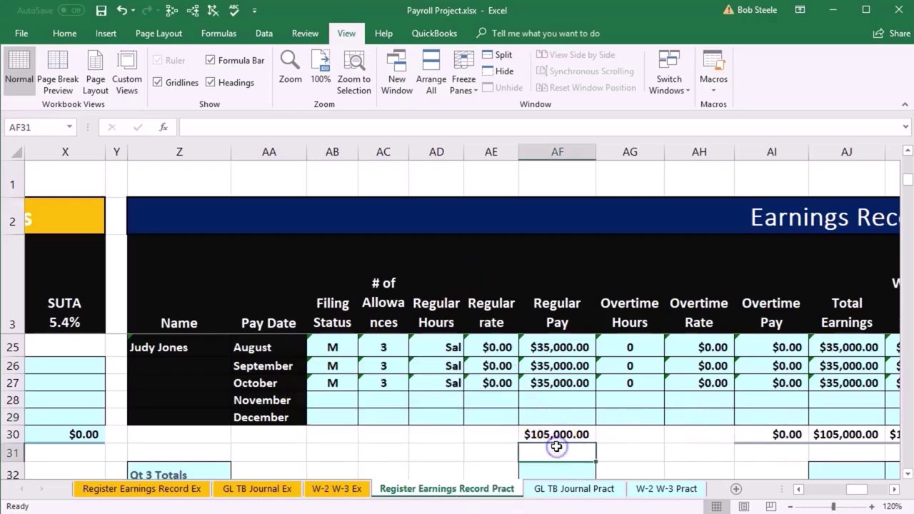
click(805, 439)
key(Right)
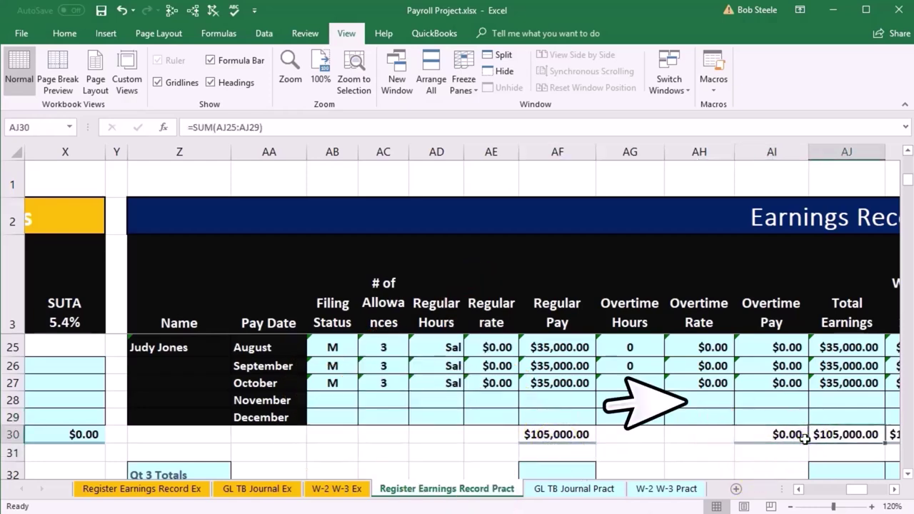
key(Right)
key(Right)
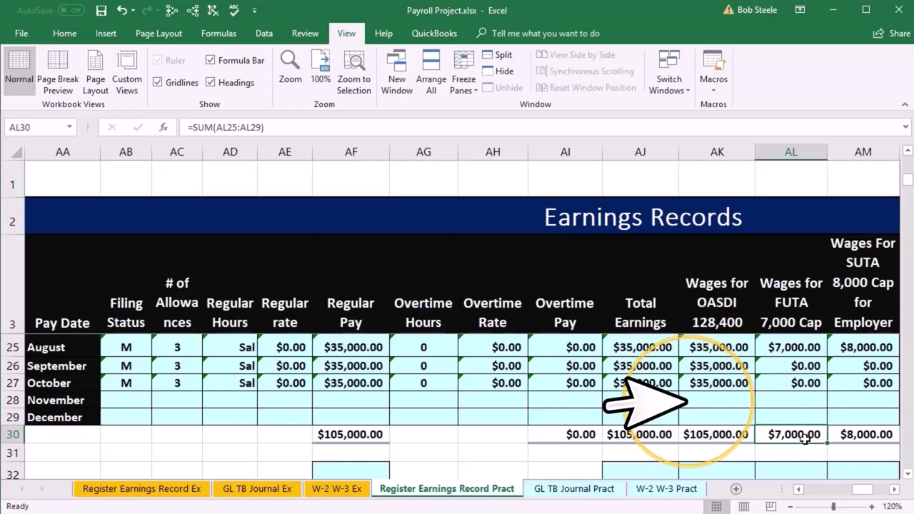
key(Left)
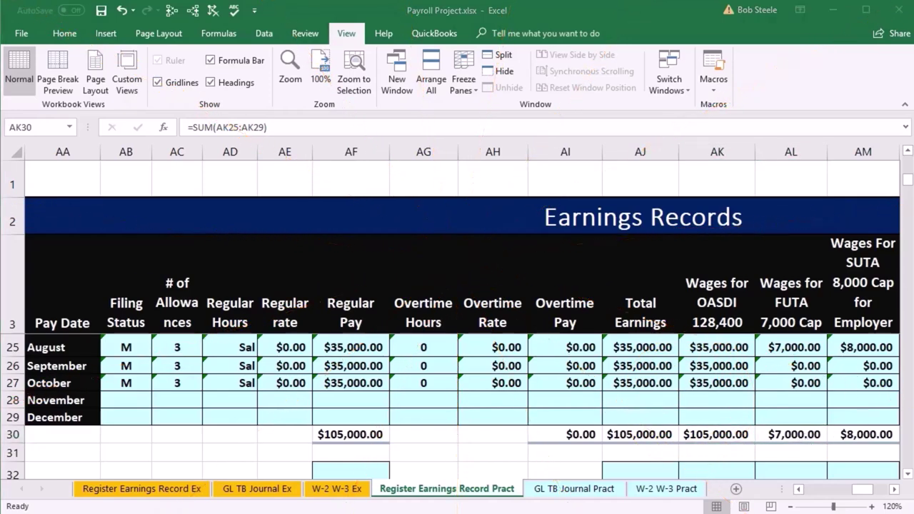
- In Calculator, subtract the 105,000 year-to-date wages from the 128,400 OASDI cap
drag(638, 204, 414, 169)
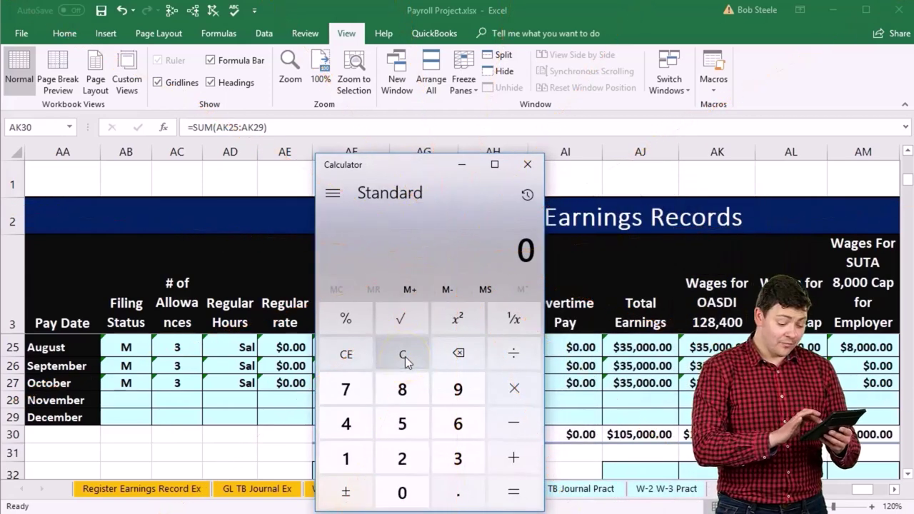
text(128)
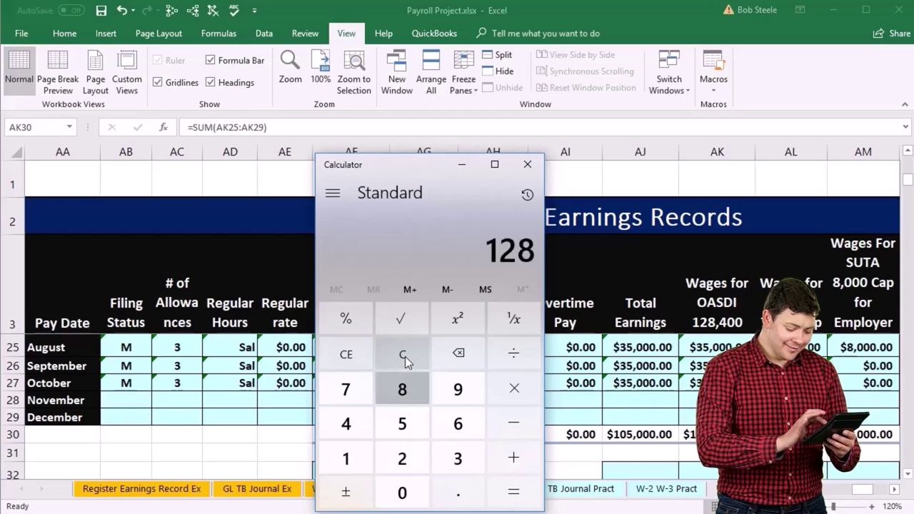
text(400)
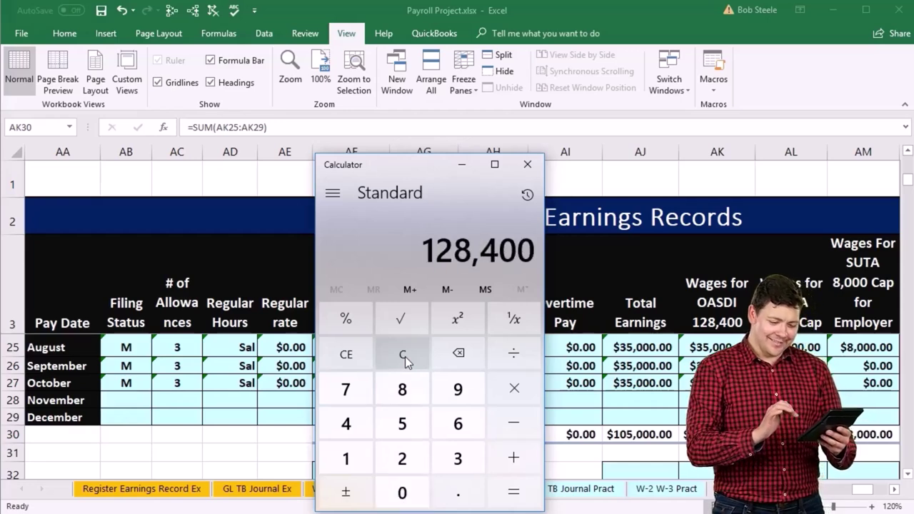
text(105000)
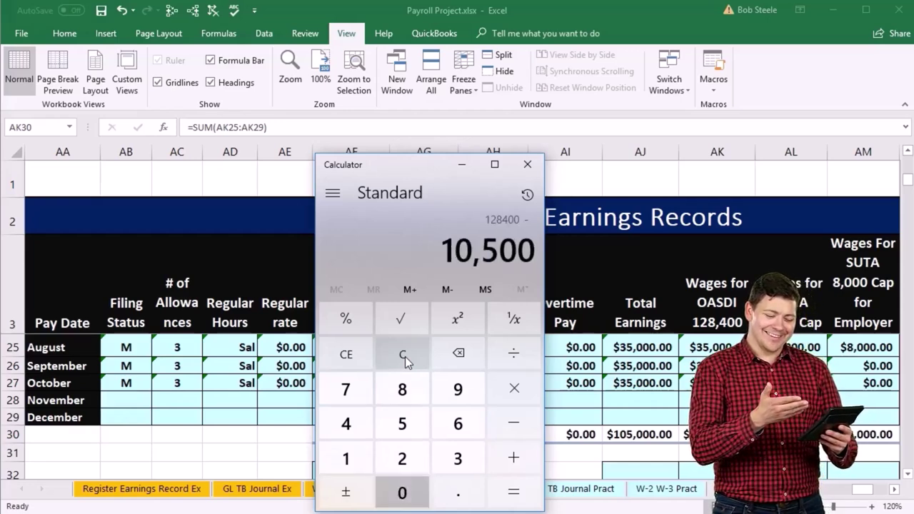
key(Return)
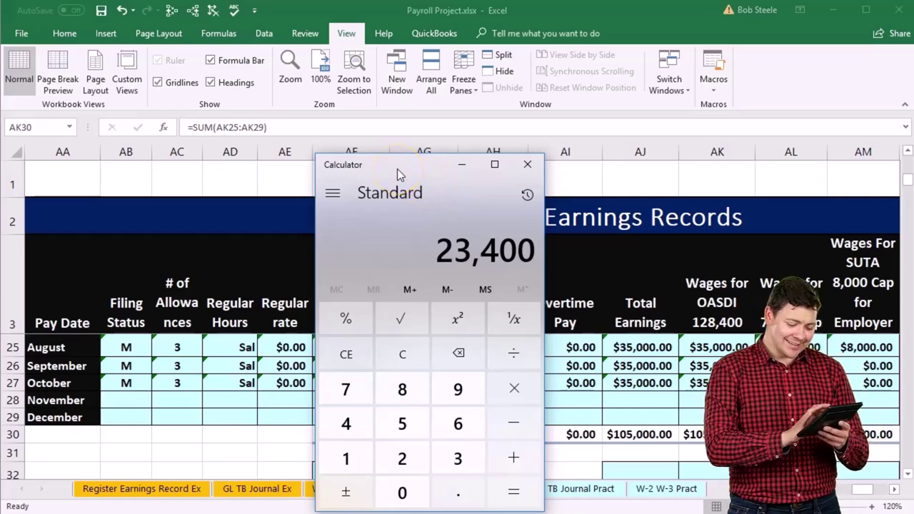
drag(397, 168, 694, 195)
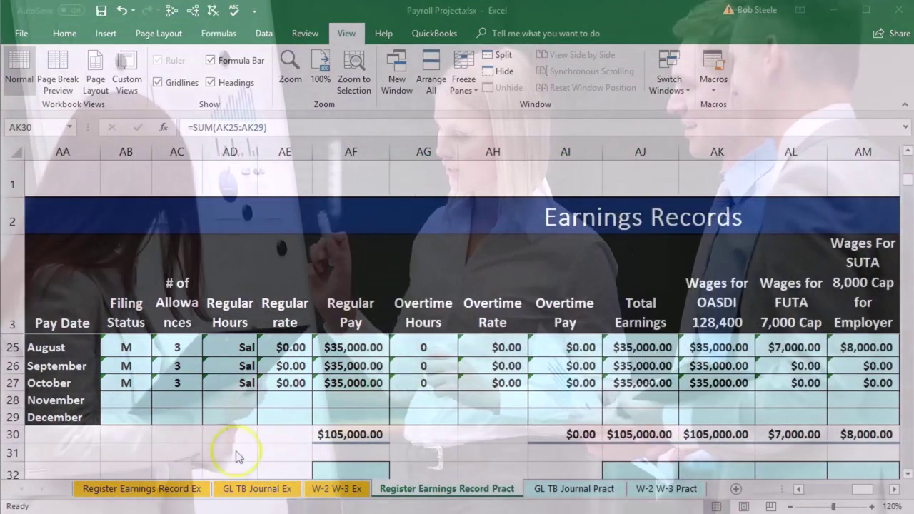
- Return to the November payroll register and enter 23400 as the salaried employee's OASDI wages in K29
click(478, 397)
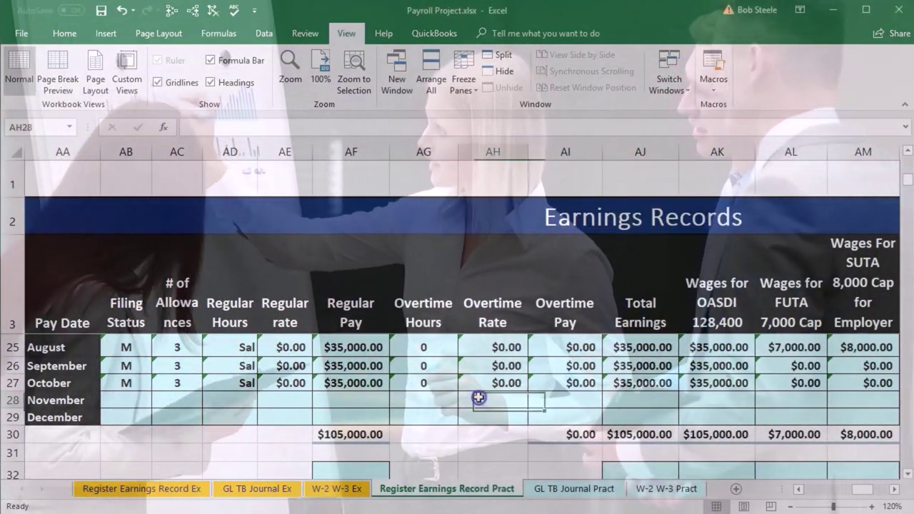
key(Left)
key(Left)
key(Left)
key(Left)
key(Left)
key(Left)
key(Left)
key(Left)
key(Left)
key(Left)
key(Left)
key(Left)
key(Left)
key(Left)
key(Left)
key(Left)
key(Left)
key(Left)
key(Left)
key(Left)
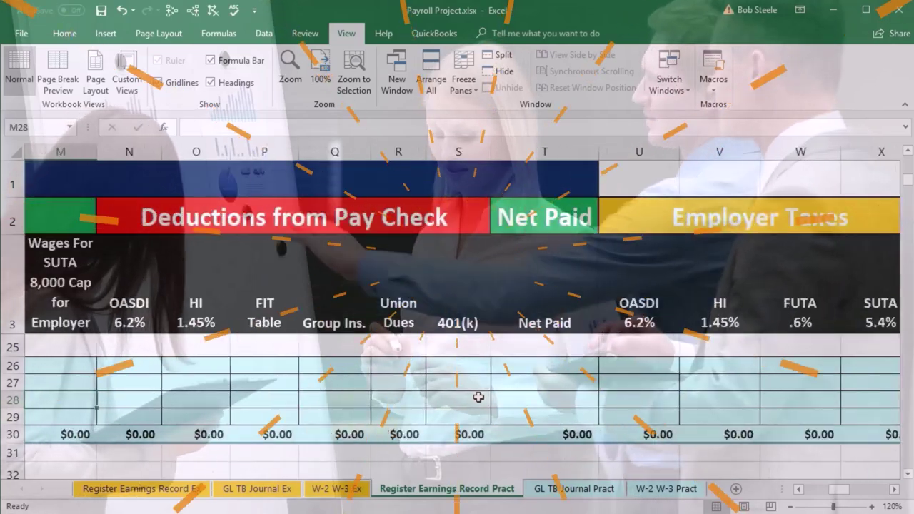
key(Left)
key(Left)
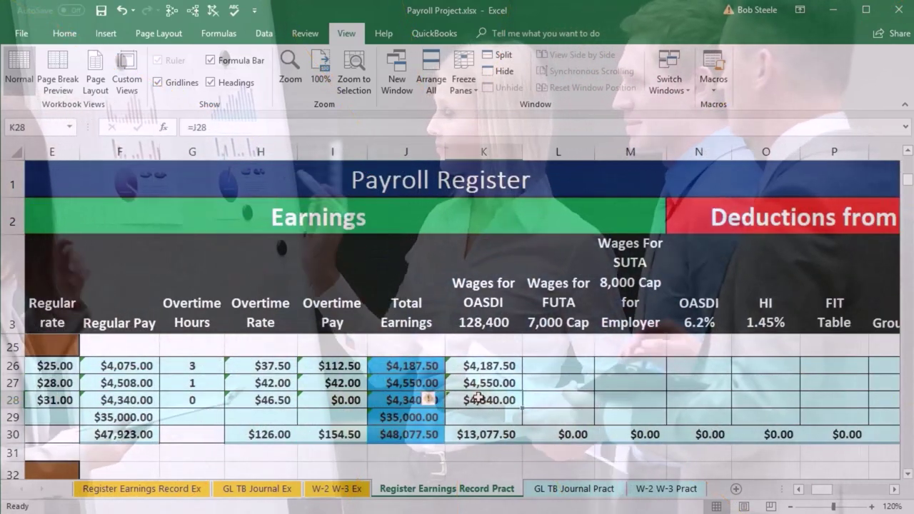
key(Down)
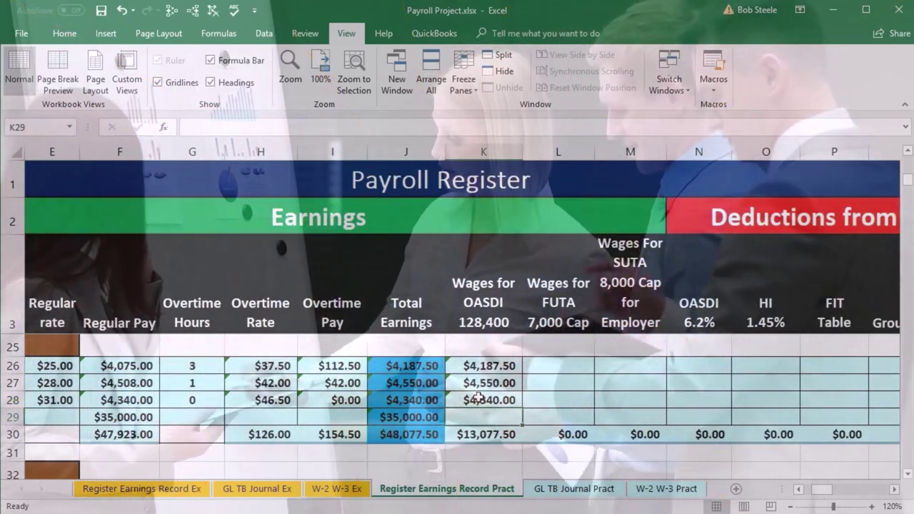
text(23400)
key(Return)
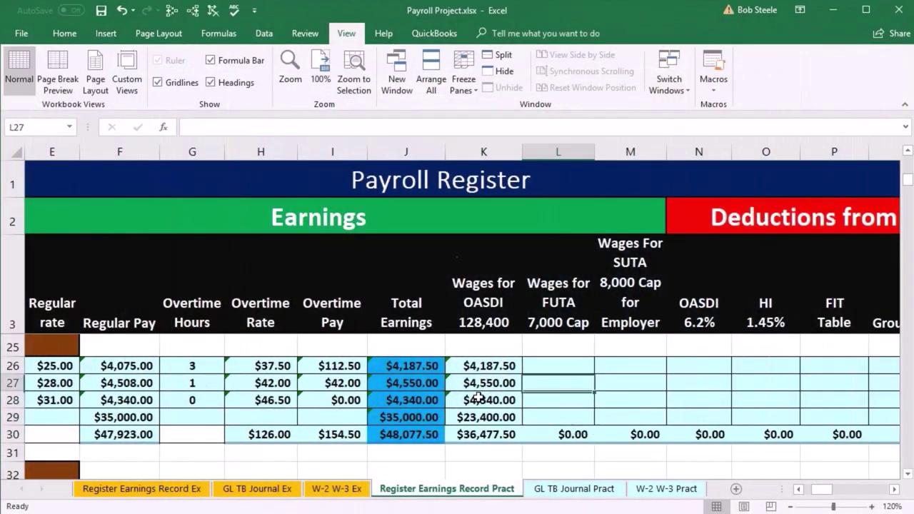
- Check the first employee's cumulative FUTA and SUTA wages in the earnings records against the 7,000 and 8,000 caps
key(Up)
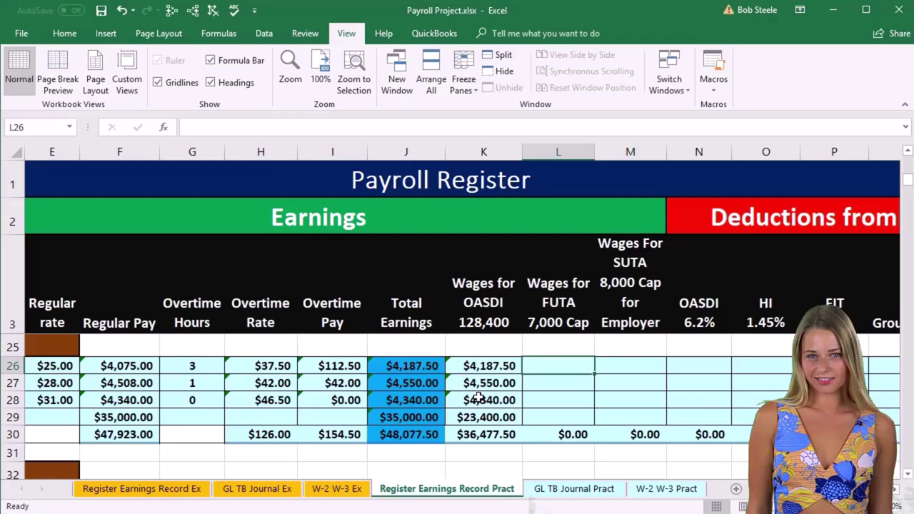
key(Right)
key(Right)
key(Right)
key(Right)
key(Right)
key(Right)
key(Right)
key(Right)
key(Right)
key(Right)
key(Right)
key(Right)
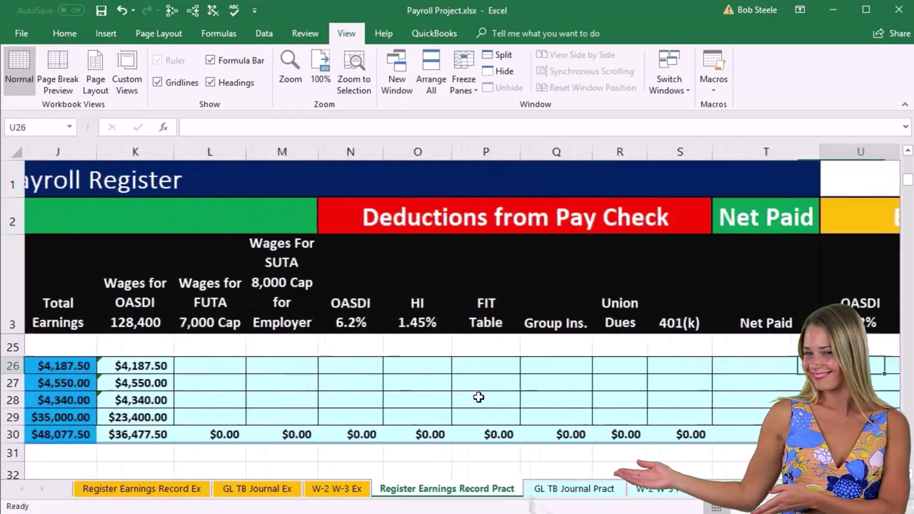
key(Right)
key(Right)
key(Right)
key(Right)
key(Up)
key(Up)
key(Up)
key(Up)
key(Up)
key(Up)
key(Up)
key(Up)
key(Up)
key(Up)
key(Up)
key(Up)
key(Up)
key(Up)
key(Up)
key(Up)
key(Up)
key(Up)
key(Up)
key(Up)
key(Up)
key(Up)
key(Up)
key(Up)
key(Up)
key(Right)
key(Right)
key(Right)
key(Right)
key(Right)
key(Right)
key(Right)
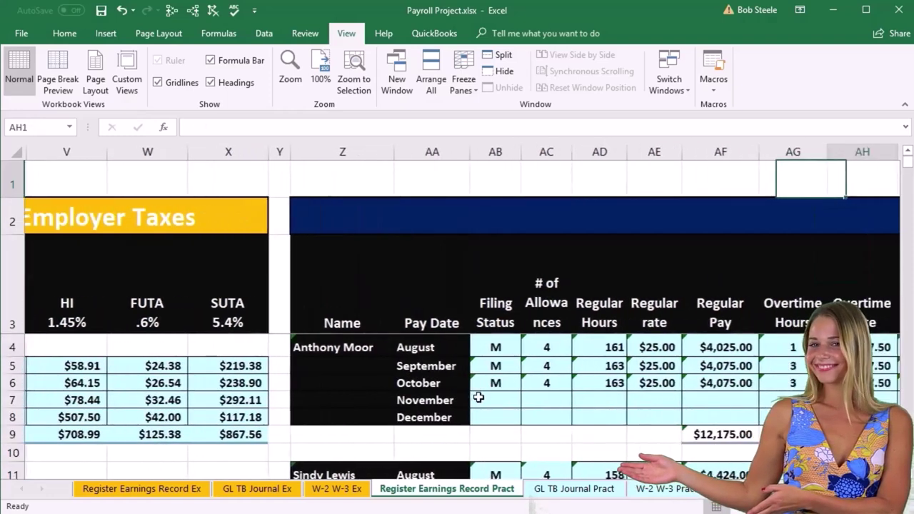
key(Down)
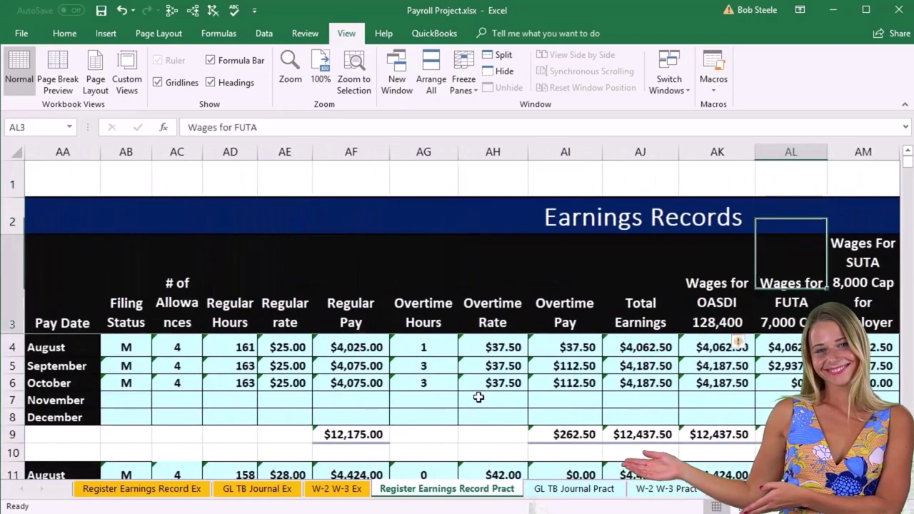
key(Down)
key(Down)
key(Down)
key(Down)
key(Down)
key(Down)
key(Down)
key(Left)
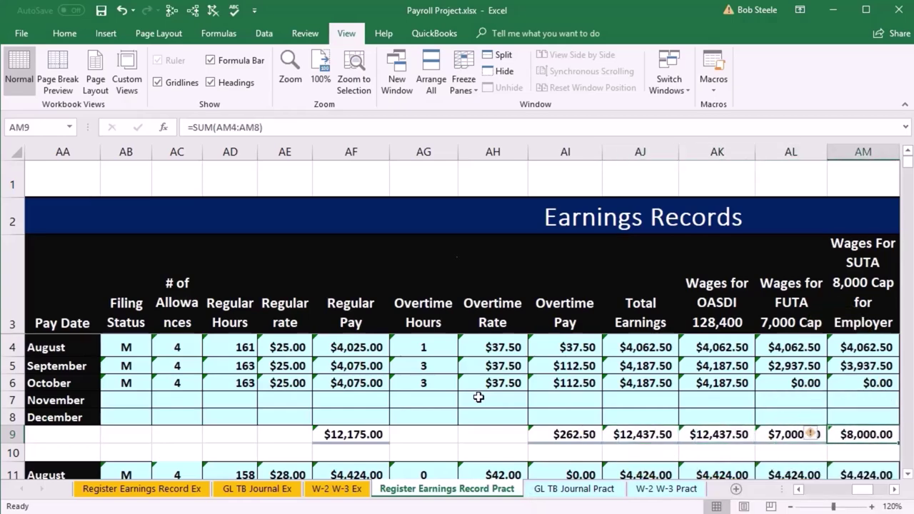
- Check the second employee's cumulative OASDI, FUTA and SUTA wages in row 16 of the earnings records
key(Down)
key(Down)
key(Down)
key(Down)
key(Down)
key(Down)
key(Down)
key(Down)
key(Left)
key(Left)
key(Left)
key(Left)
key(Left)
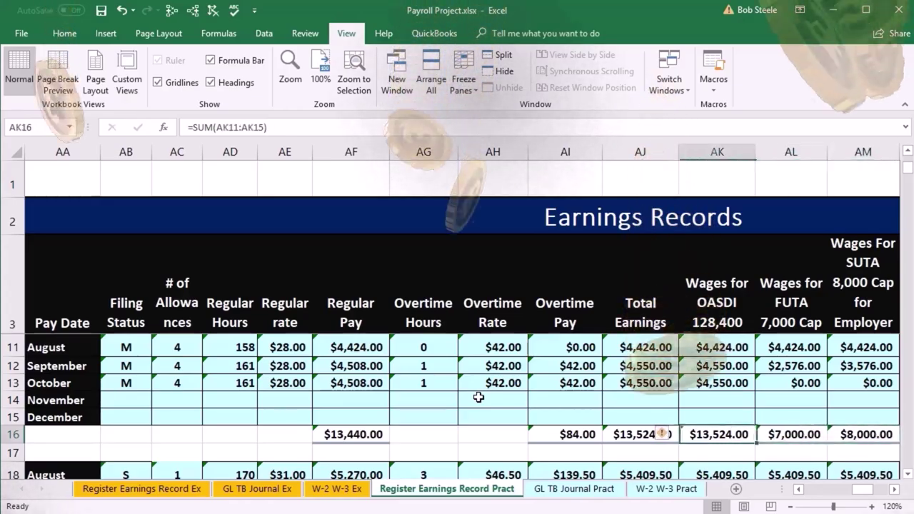
- Check the third and fourth employees' cumulative FUTA and SUTA wages in the earnings records against the caps
key(Down)
key(Down)
key(Down)
key(Down)
key(Down)
key(Down)
key(Down)
key(Down)
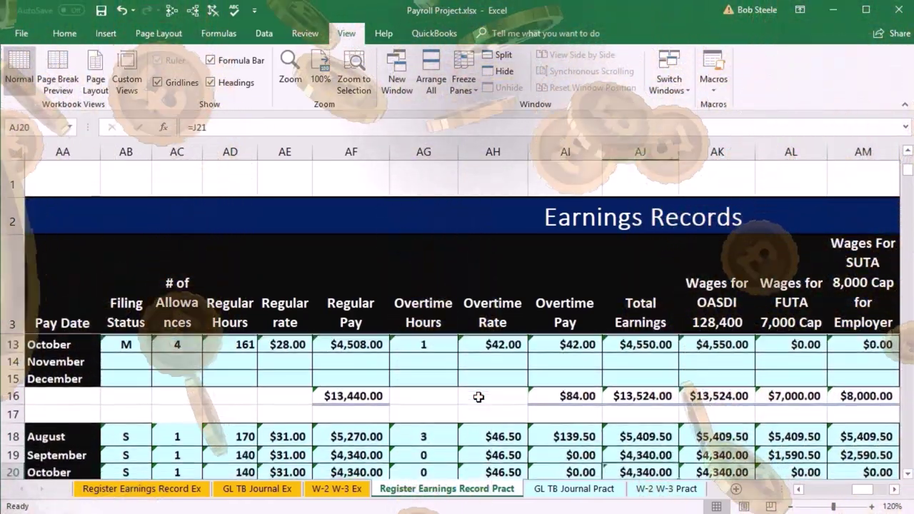
key(Right)
key(Up)
key(Right)
key(Right)
key(Right)
key(Down)
key(Down)
key(Down)
key(Down)
key(Down)
key(Down)
key(Down)
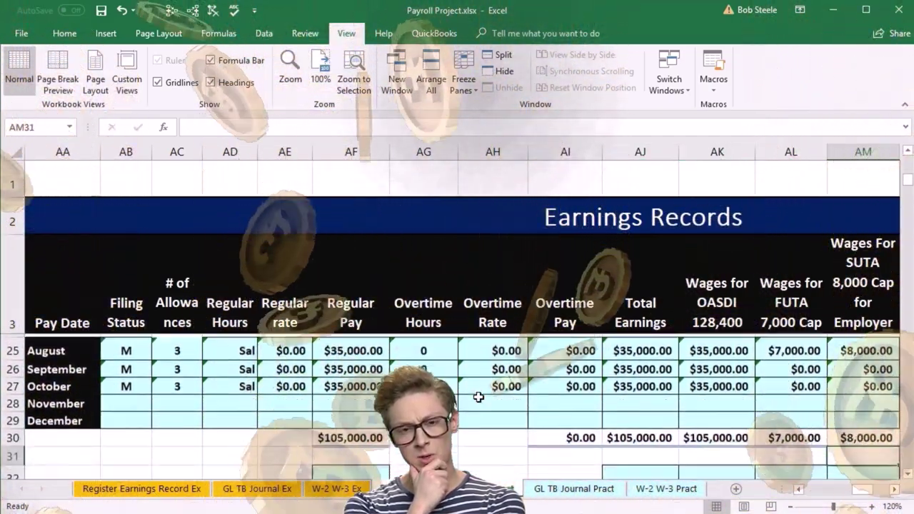
key(Left)
key(Left)
key(Left)
key(Left)
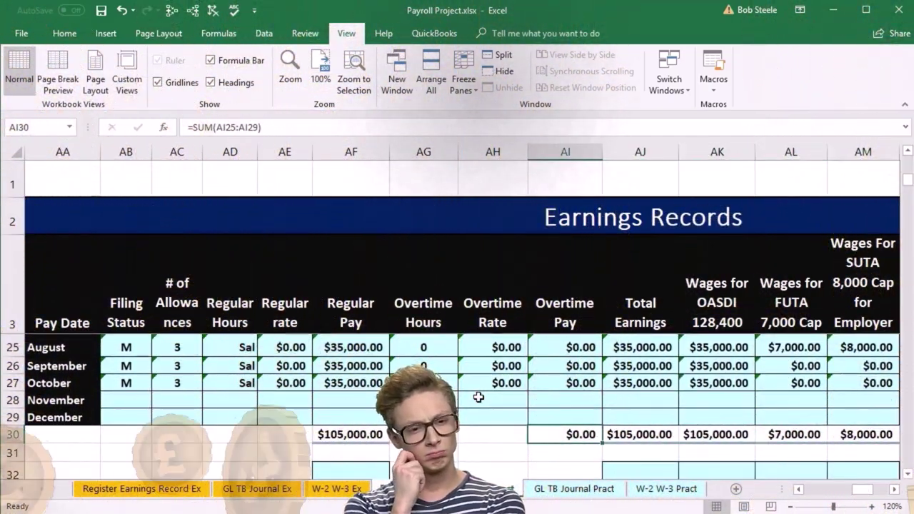
- Return to the November payroll register and enter 0 as the FUTA wages of all four employees in L26:L29
key(Left)
key(Left)
key(Left)
key(Left)
key(Left)
key(Left)
key(Left)
key(Left)
key(Left)
key(Left)
key(Left)
key(Left)
key(Left)
key(Left)
key(Left)
key(Left)
key(Left)
key(Left)
key(Left)
key(Left)
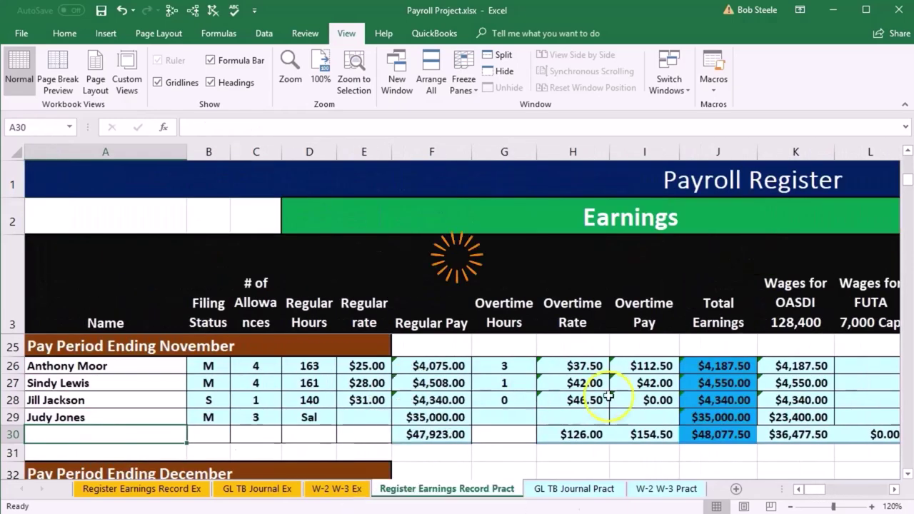
click(868, 364)
key(Left)
key(Left)
text(0)
key(Return)
text(0)
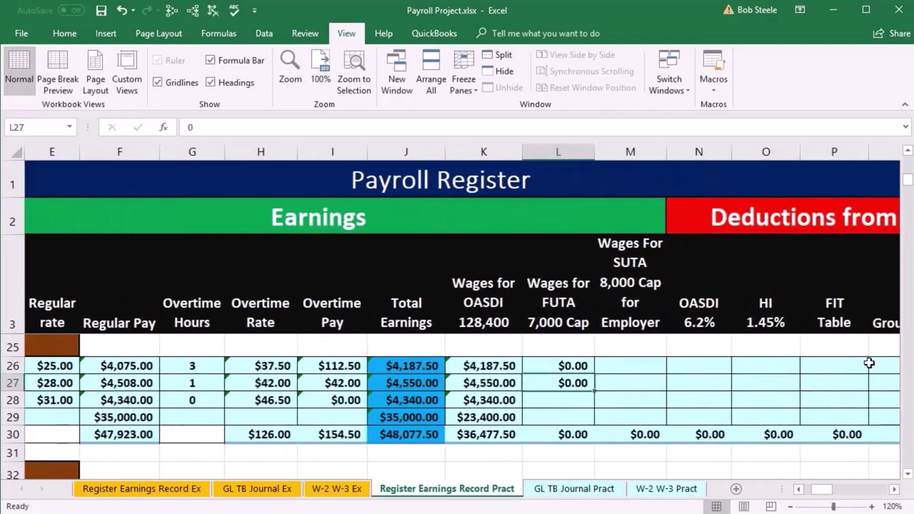
key(Return)
text(00)
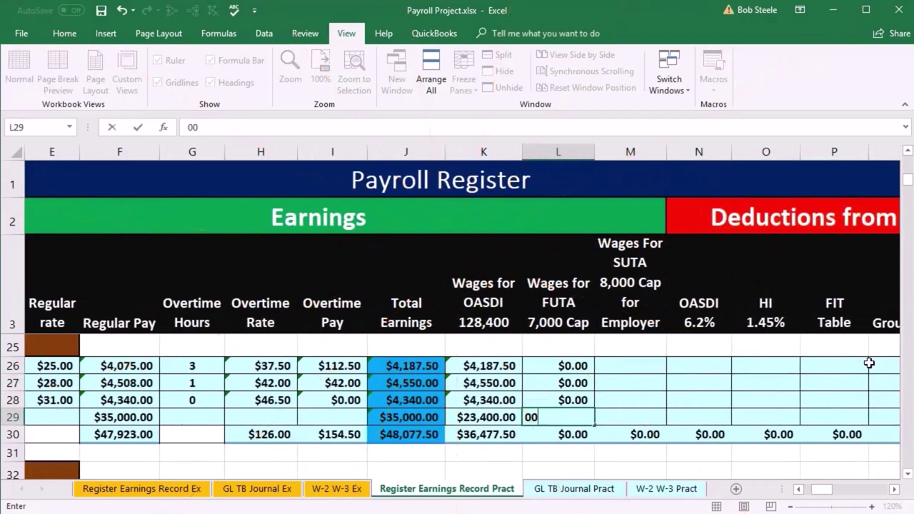
key(Return)
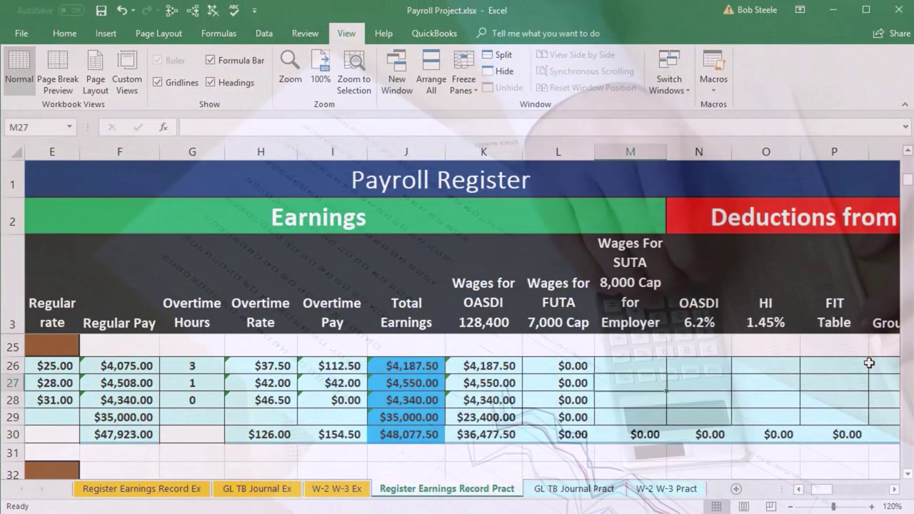
- Enter 0 as the November SUTA wages of all four employees in M26:M29
text(0)
key(Return)
text(0)
key(Return)
text(0)
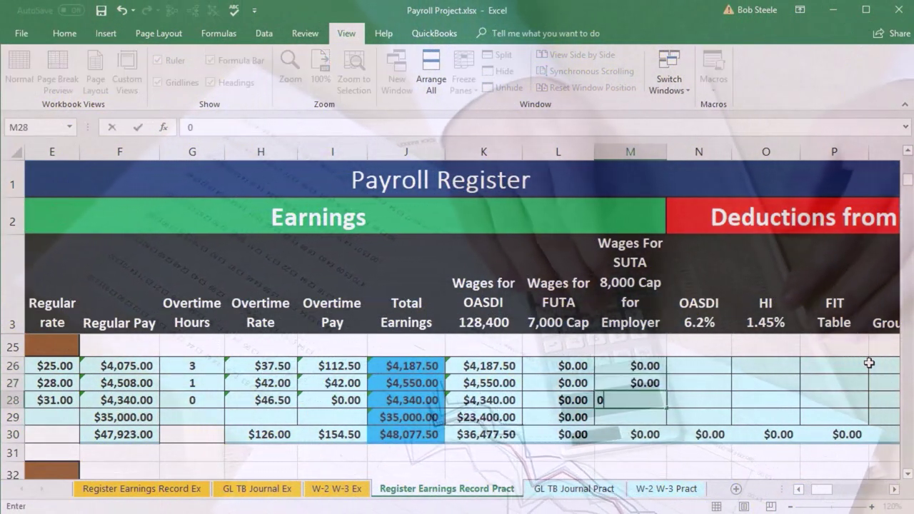
key(Return)
text(0)
key(Return)
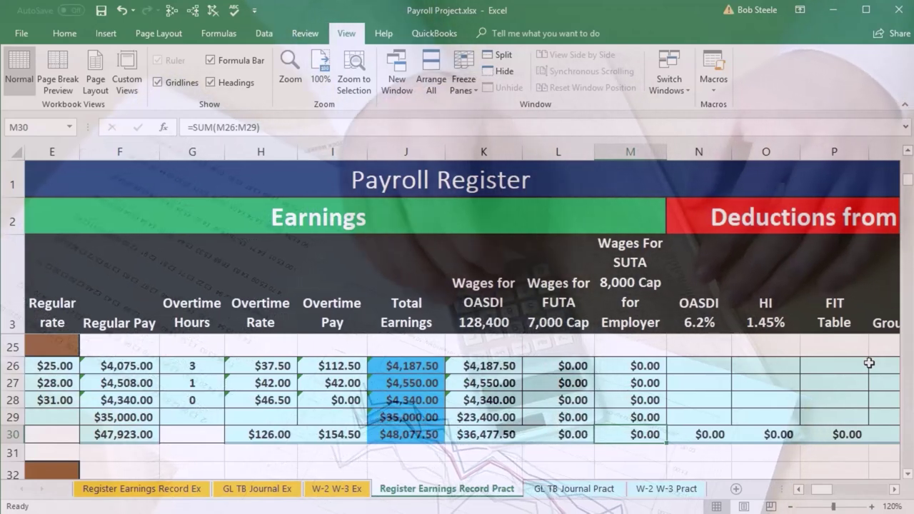
- Calculate the first employee's November OASDI deduction in N26 with the formula =K26*.062
key(Up)
key(Up)
key(Up)
key(Up)
key(Right)
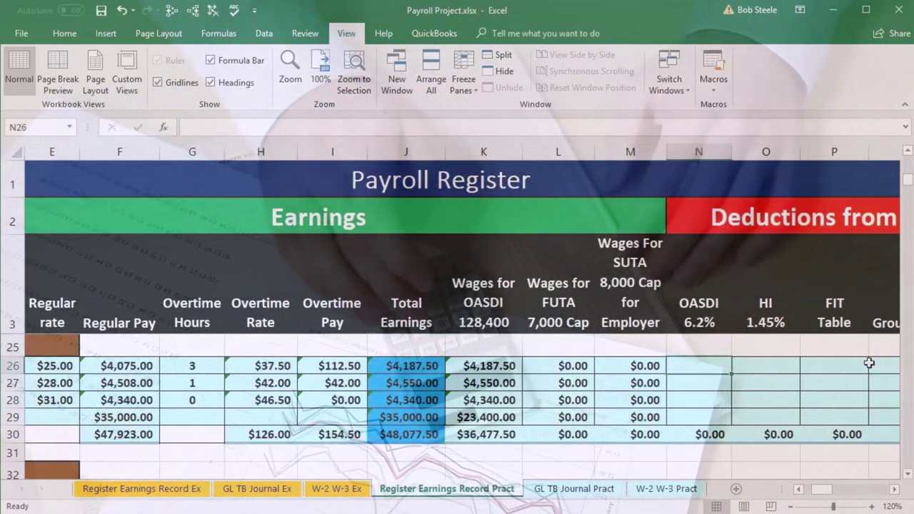
key(Left)
key(Left)
key(Left)
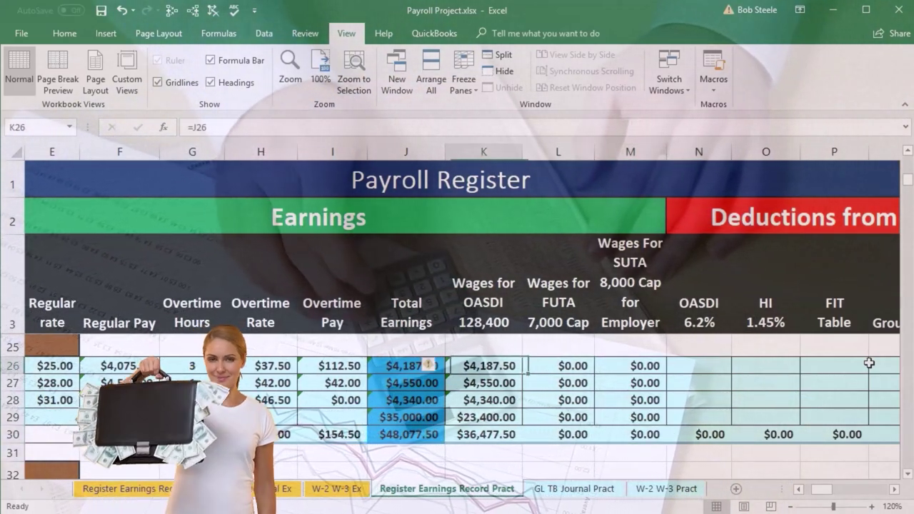
key(Right)
key(Right)
key(Right)
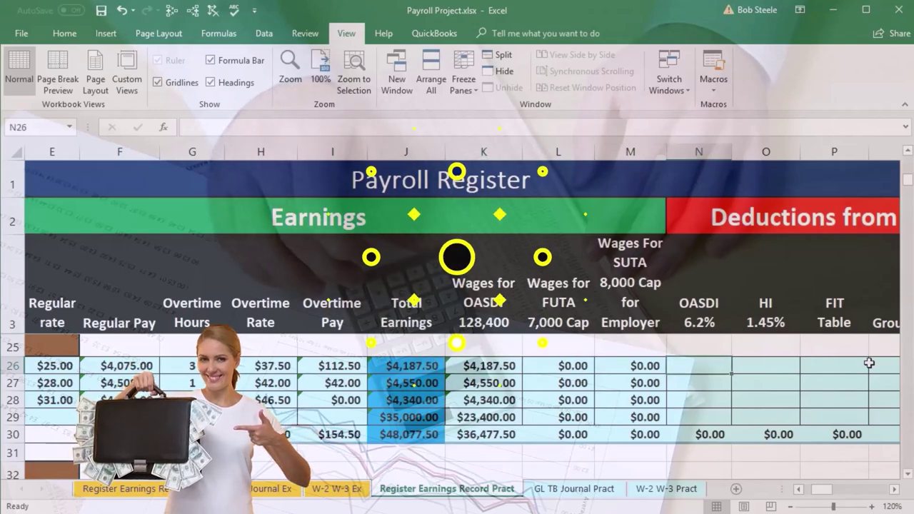
text(=)
key(Left)
key(Left)
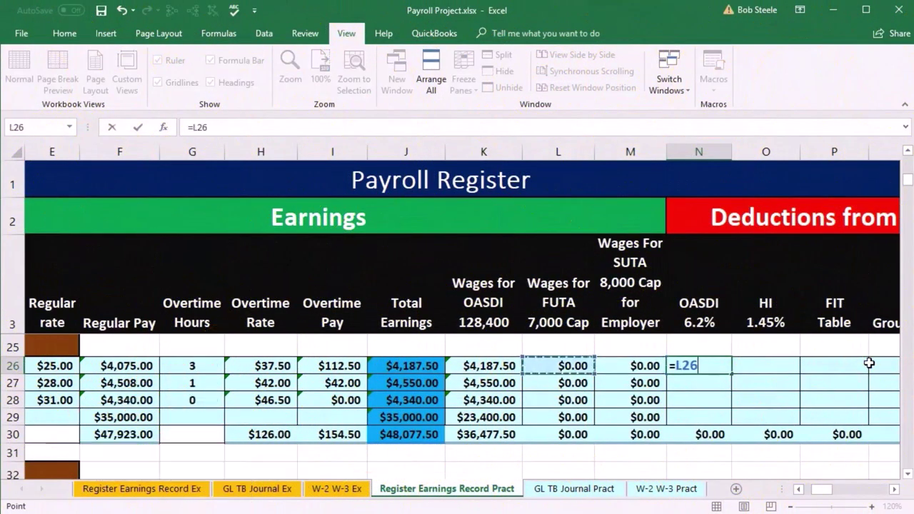
text(*)
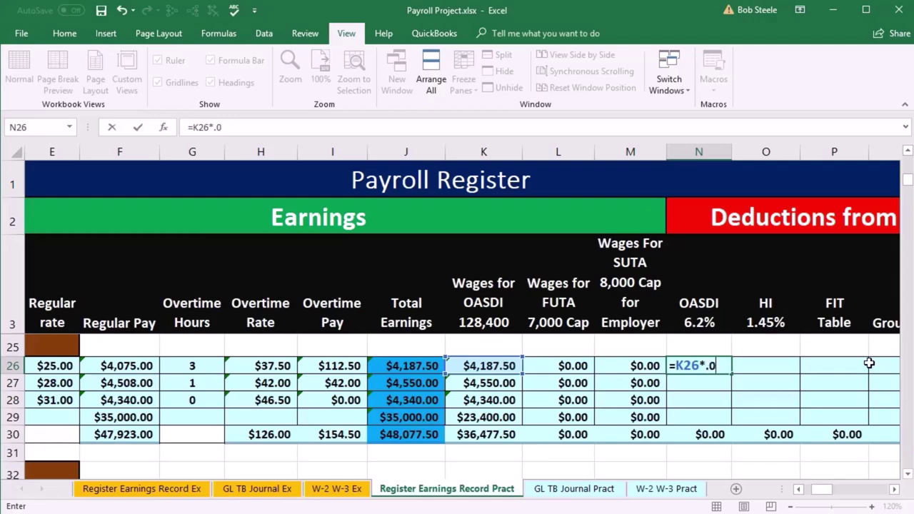
text(.062)
key(Return)
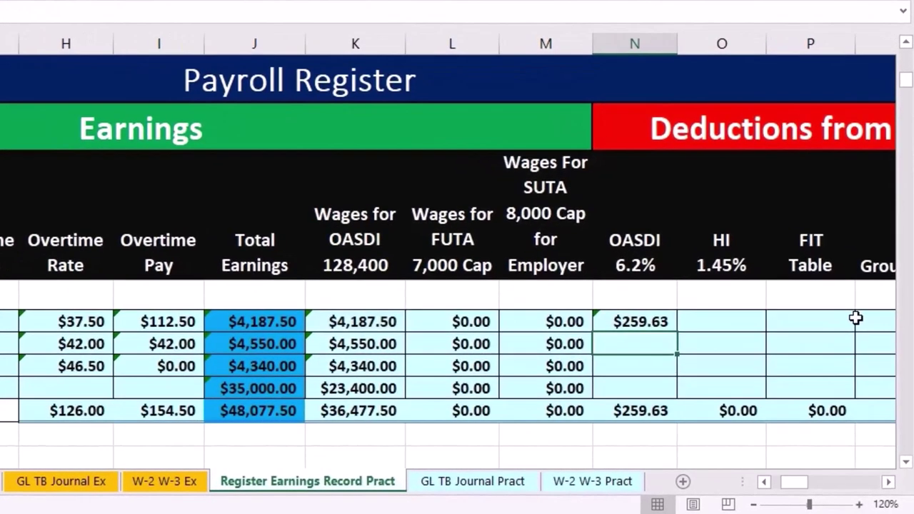
- Calculate the second employee's November OASDI deduction in N27 with the formula =K27*.062
text(=)
key(Left)
key(Left)
key(Left)
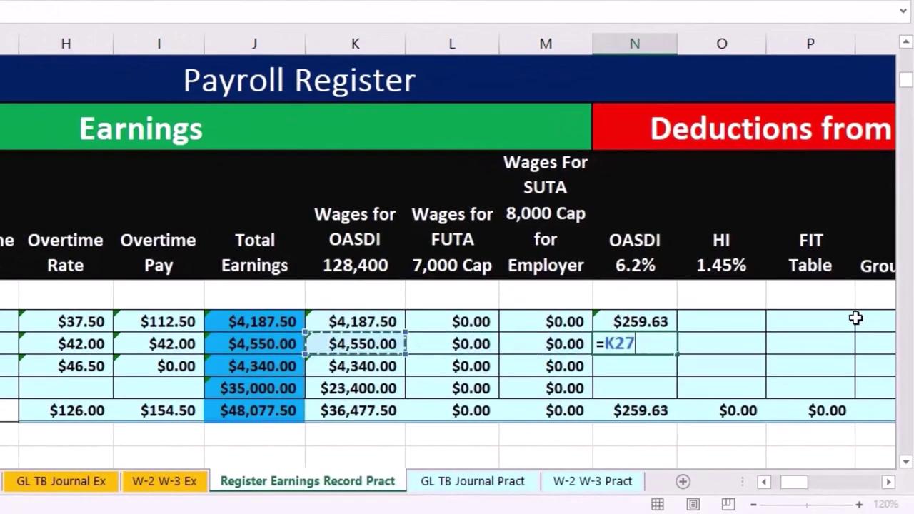
text(*.06)
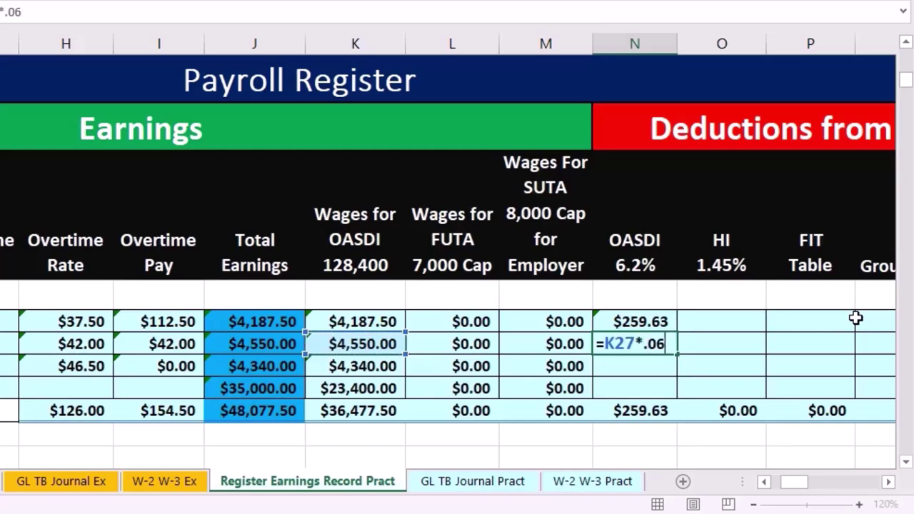
text(2)
key(Return)
- Calculate the third and fourth employees' OASDI deductions with =K28*.062 in N28 and =K29*.062 in N29
text(=)
key(Left)
key(Left)
key(Left)
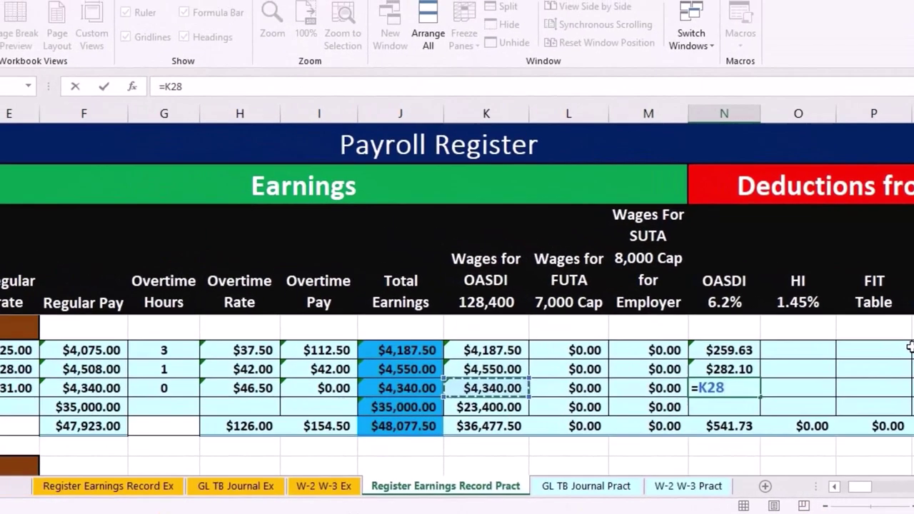
text(*.06)
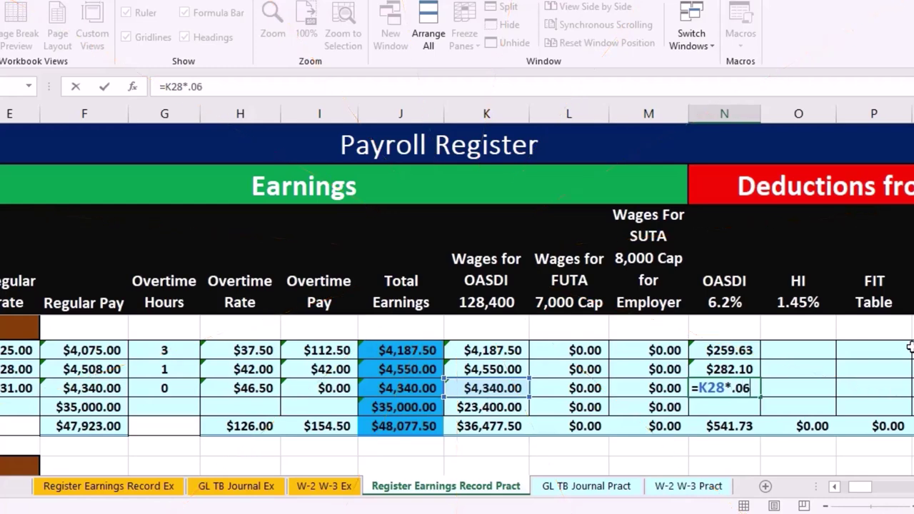
text(=)
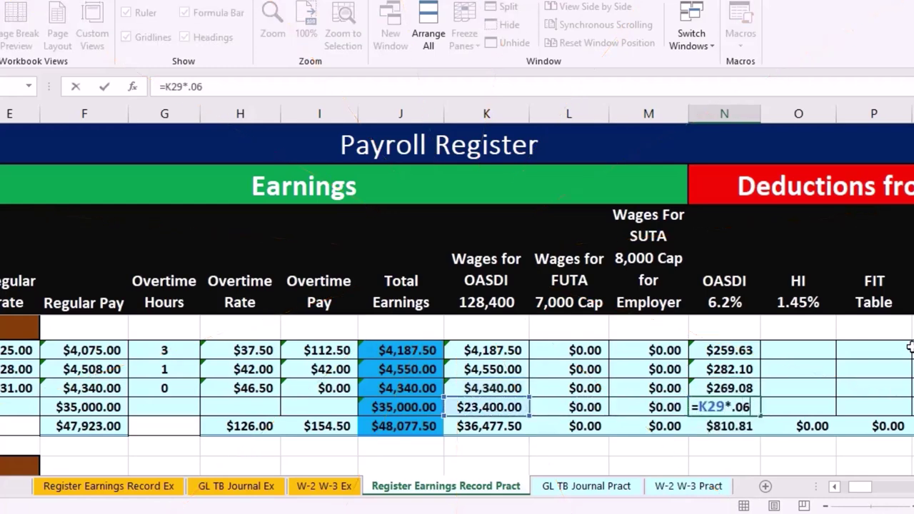
text(2)
key(Return)
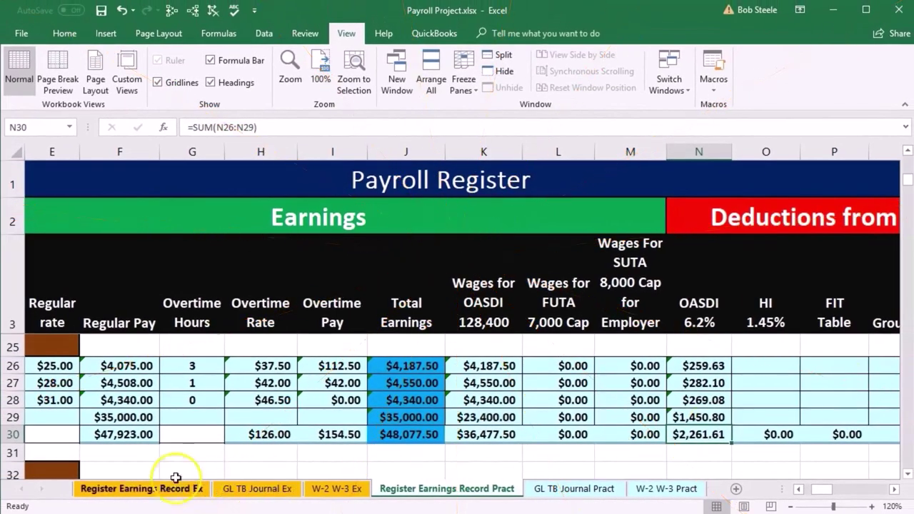
- Calculate the first employee's November HI deduction in O26 from total earnings with the formula =J26*.0145
click(773, 363)
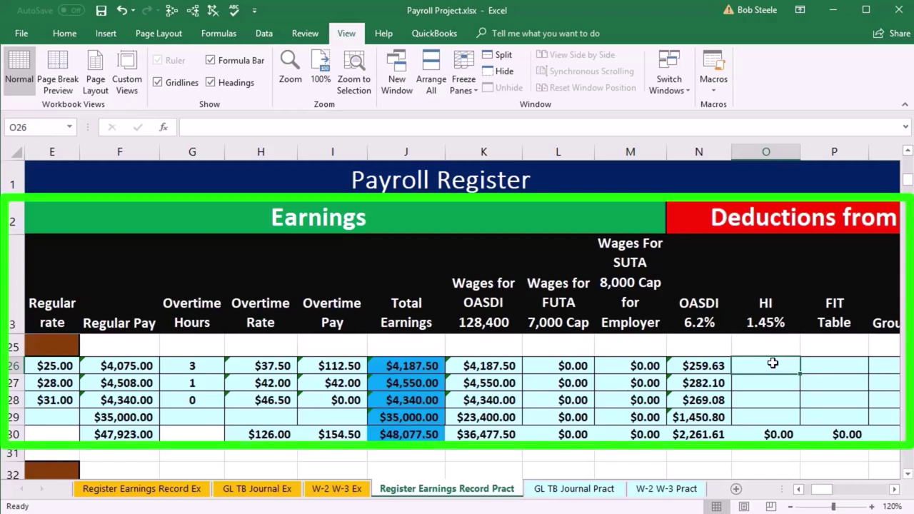
text(=)
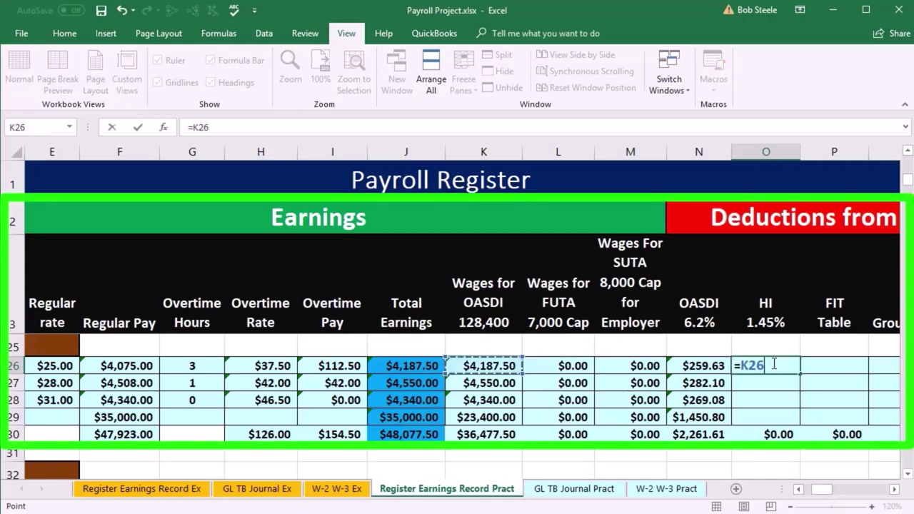
text(*.)
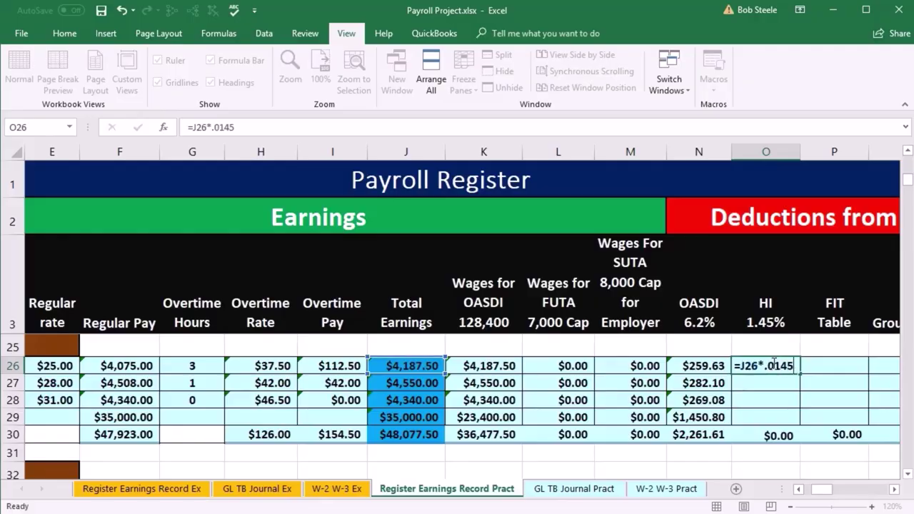
text(0145)
key(Return)
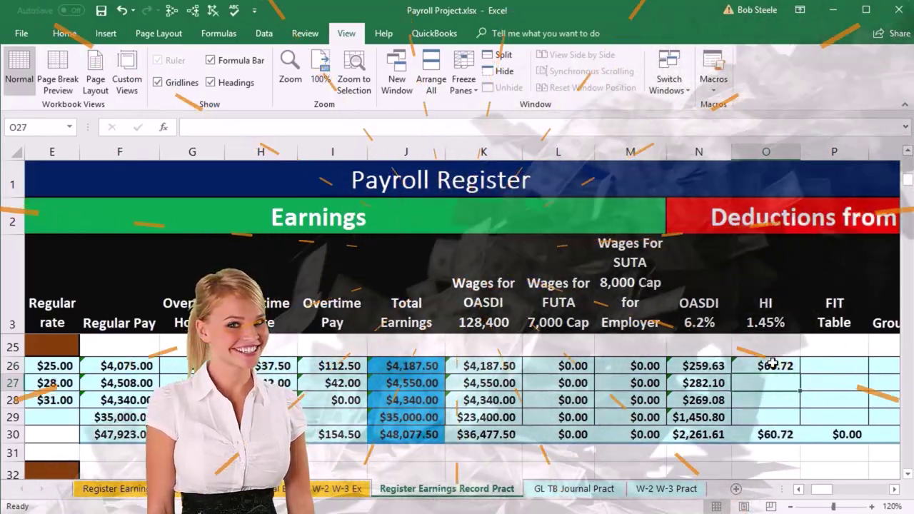
- Calculate the second employee's November HI deduction in O27 with the formula =J27*.0145
text(=)
key(Left)
key(Left)
key(Left)
key(Left)
key(Left)
text(*.0145)
key(ctrl+Return)
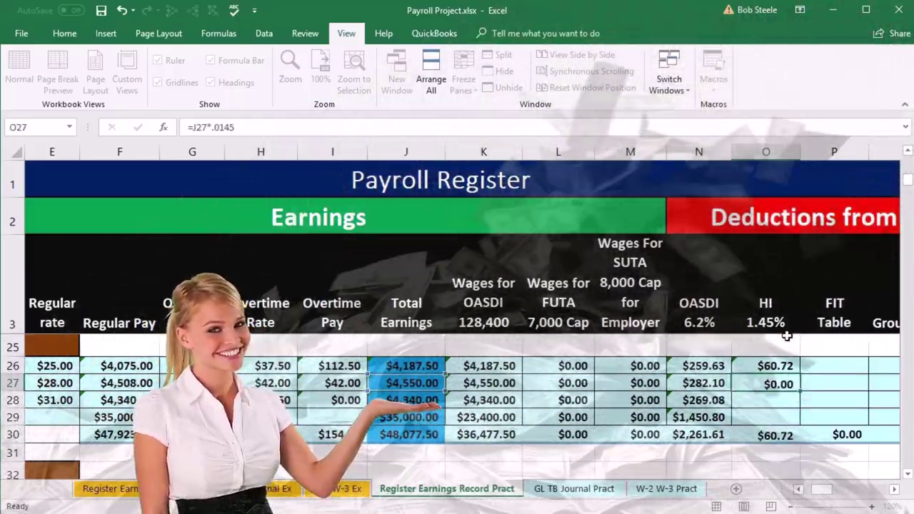
- Calculate the third employee's November HI deduction in O28 with the formula =J28*.0145
key(Down)
text(=)
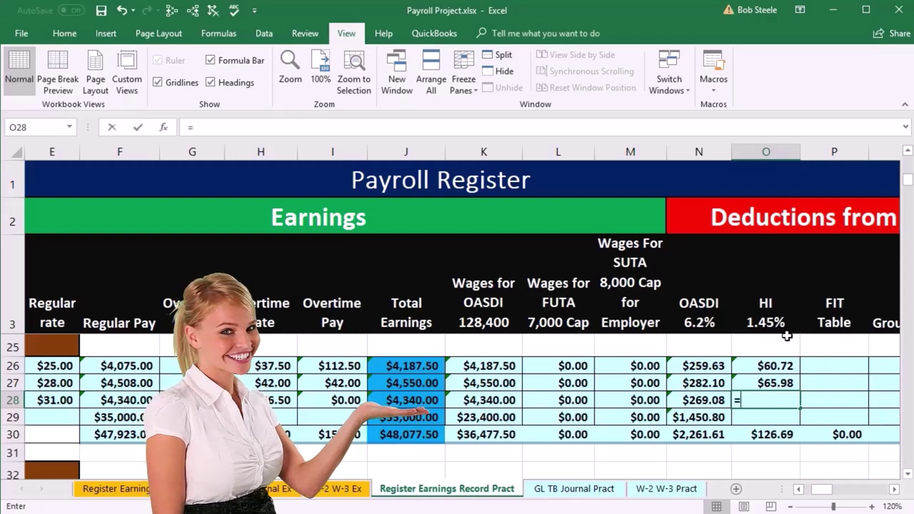
key(Left)
key(Left)
key(Left)
key(Left)
key(Left)
text(*.)
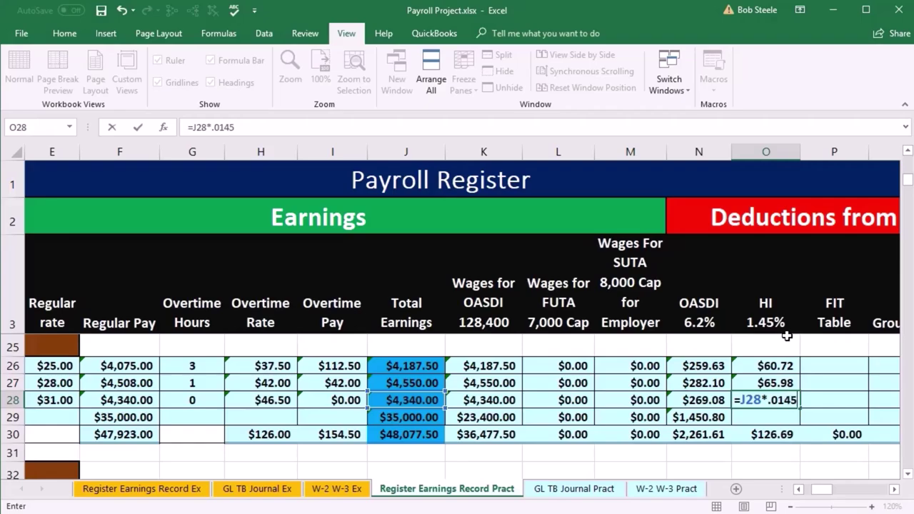
key(Return)
- Calculate the salaried employee's November HI deduction in O29 with the formula =J29*.0145
text(=)
key(Left)
key(Left)
key(Left)
key(Left)
key(Left)
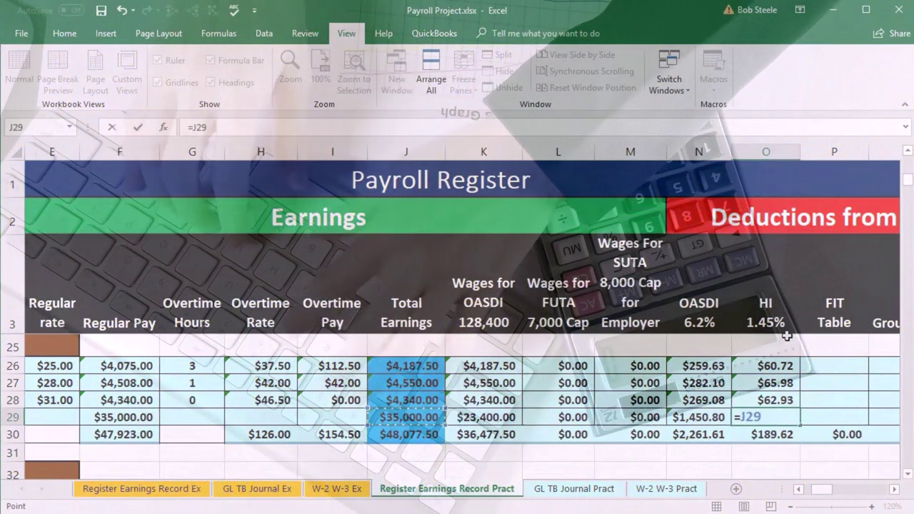
text(*.0145)
key(Return)
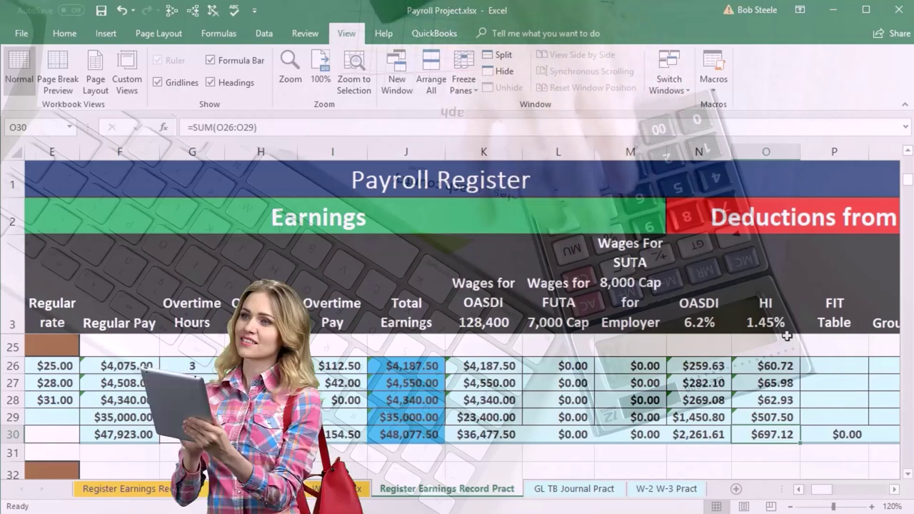
- Link the first employee's November FIT in P26 to the prior month's amount with =P19
key(Up)
key(Up)
key(Up)
key(Up)
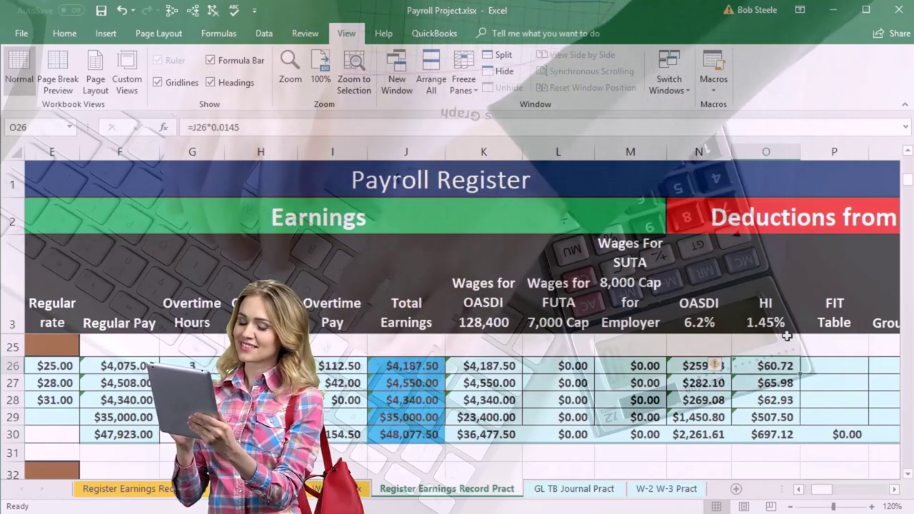
key(Right)
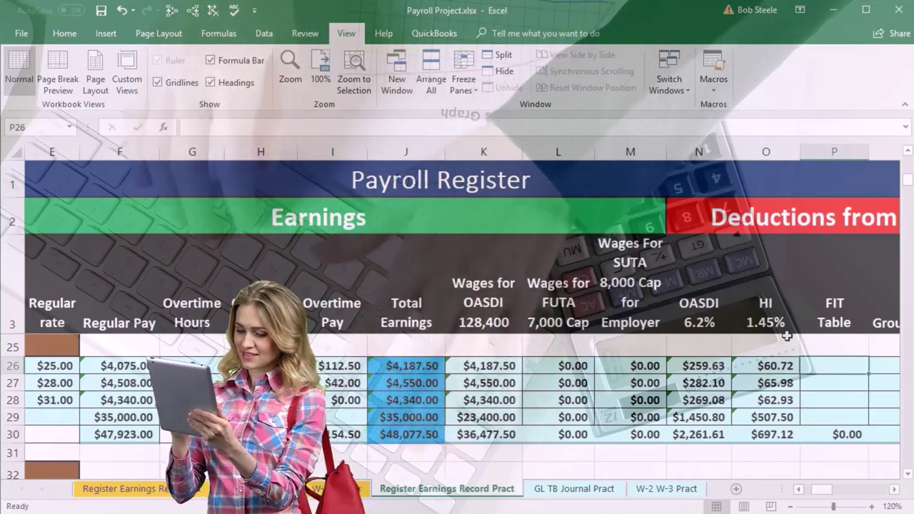
text(=)
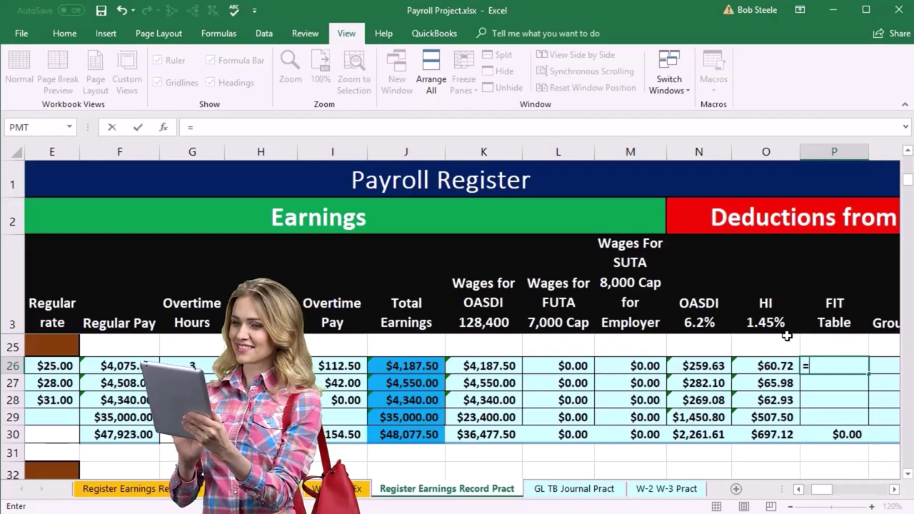
key(Up)
key(Up)
key(Up)
key(Up)
key(Up)
key(Up)
key(Up)
key(Up)
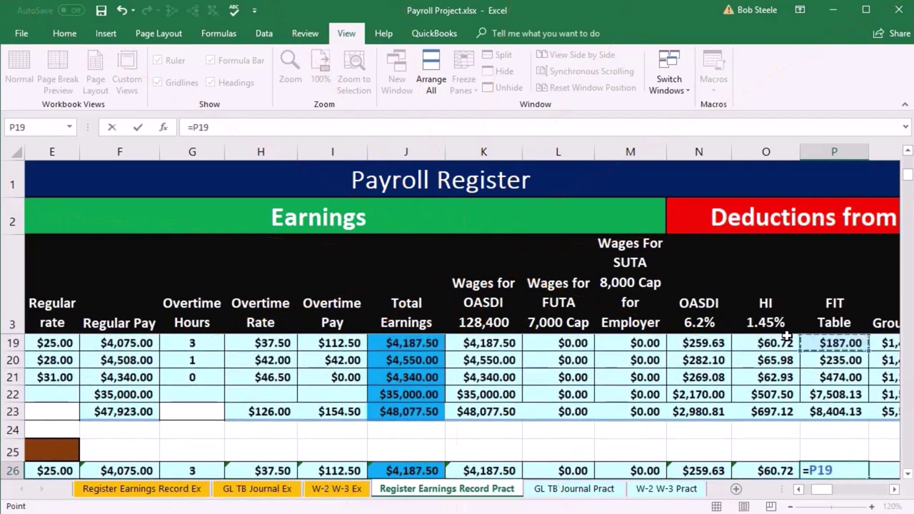
key(Down)
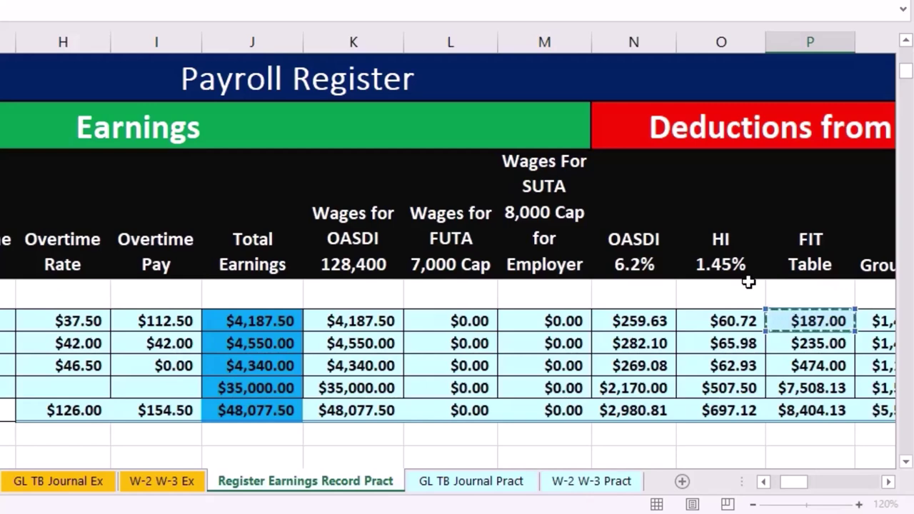
key(Return)
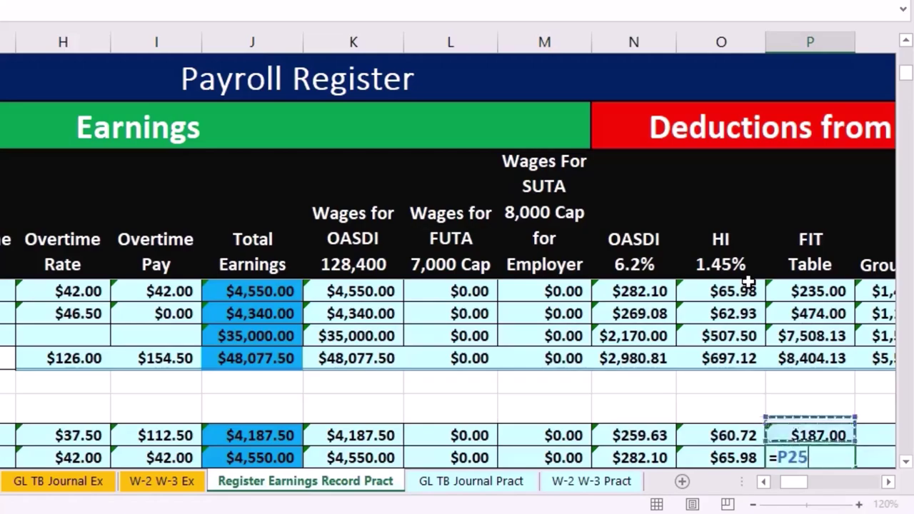
- Link the second employee's November FIT in P27 to the prior month's amount in P20
key(Up)
key(Up)
key(Up)
key(Up)
key(Up)
key(Up)
key(Up)
key(Up)
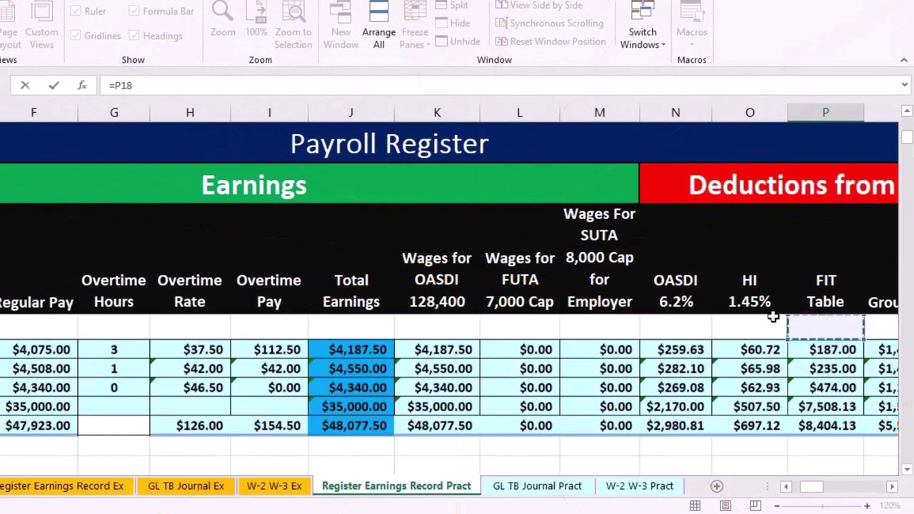
key(Down)
key(Down)
key(Return)
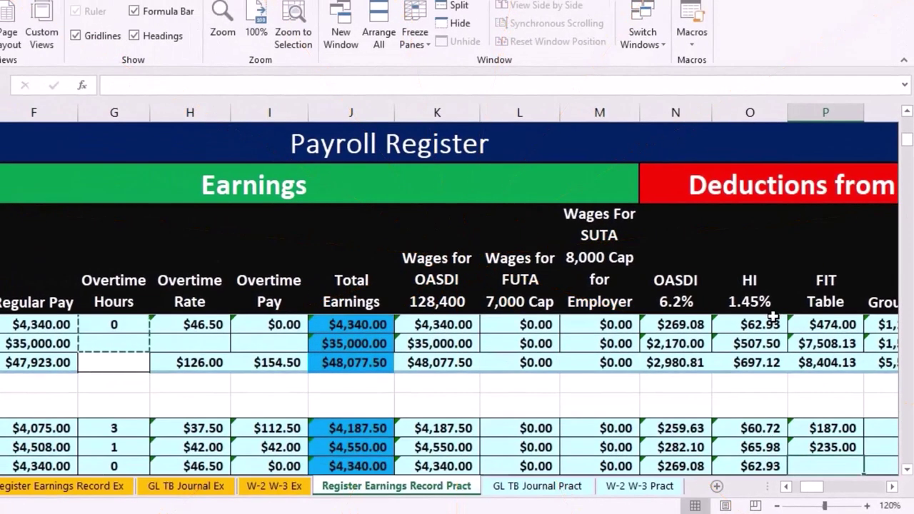
- Link the third employee's November FIT in P28 to the prior month's amount in P21
text(=)
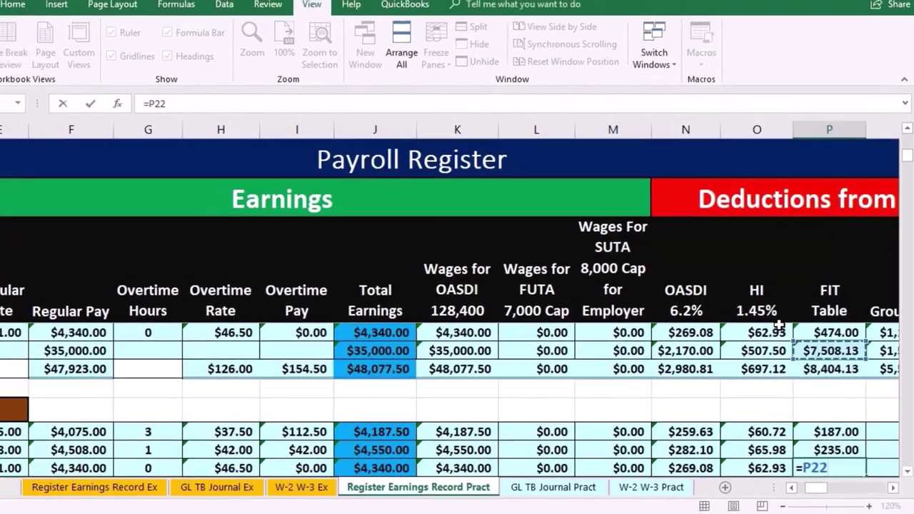
key(Up)
key(Return)
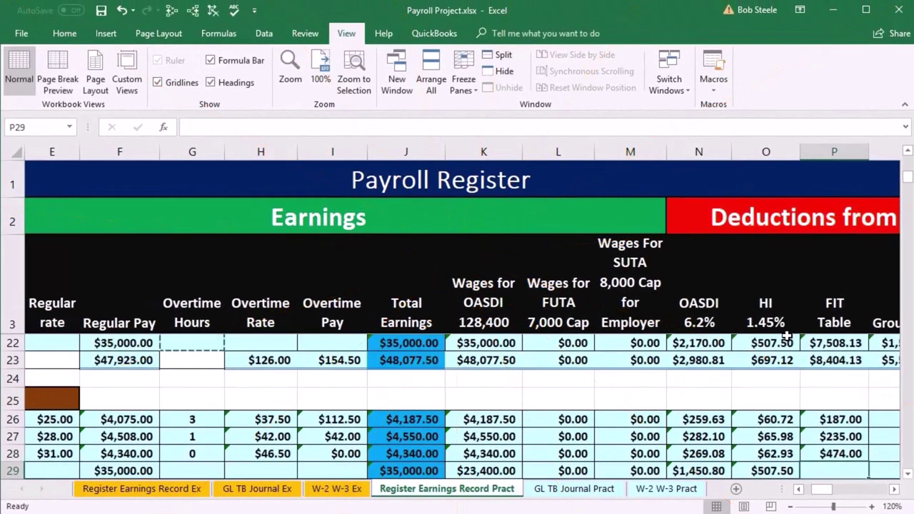
- Link the salaried employee's November FIT in P29 to the prior month's amount in P22
text(=)
key(Up)
key(Up)
key(Up)
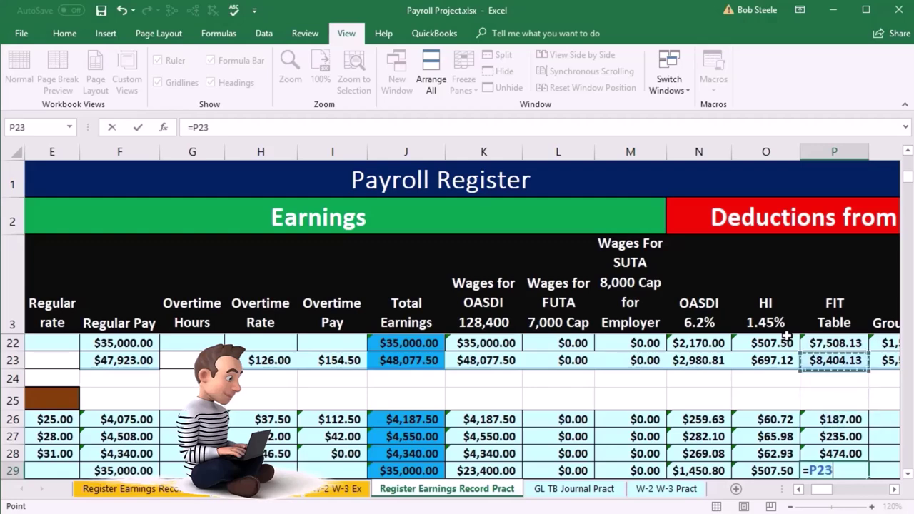
key(Return)
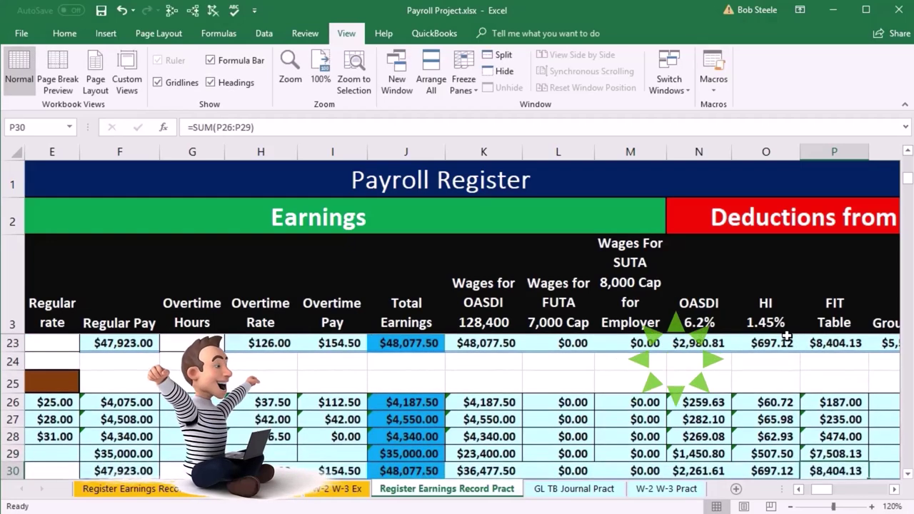
- Link the first employee's November group insurance in Q26 to the prior month's amount in Q19
key(Down)
key(Down)
key(Right)
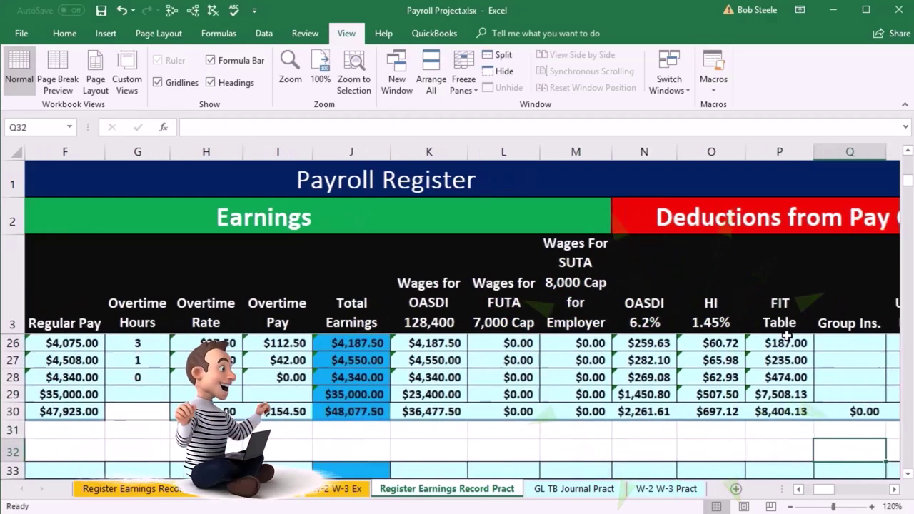
key(Right)
key(Up)
key(Right)
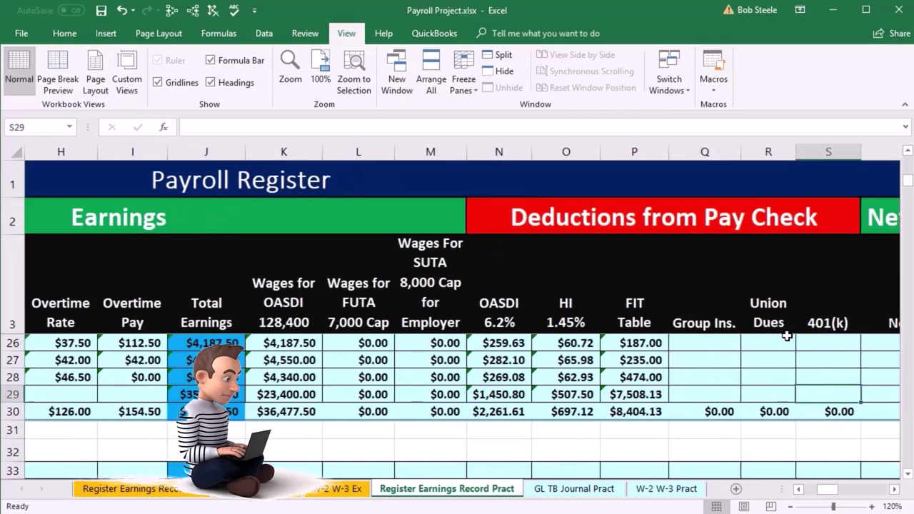
key(Right)
key(Left)
key(Left)
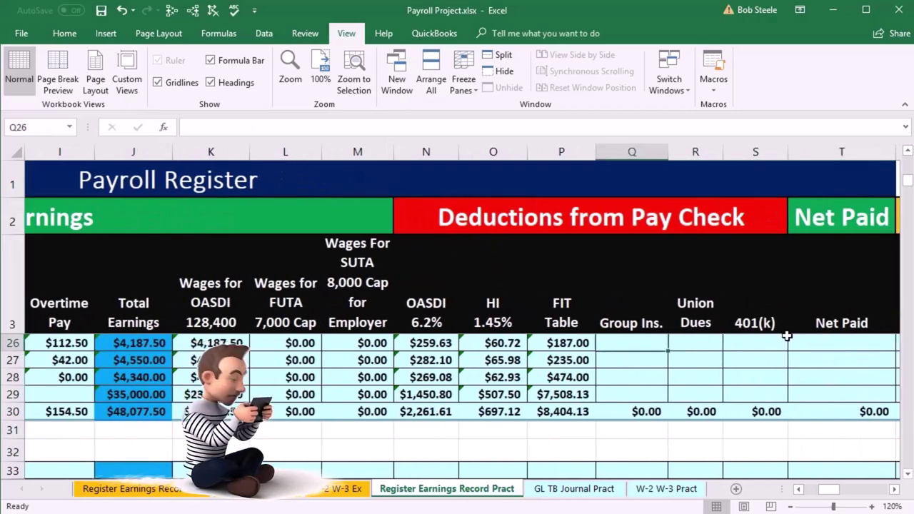
text(=)
key(Up)
key(Up)
key(Up)
key(Up)
key(Up)
key(Up)
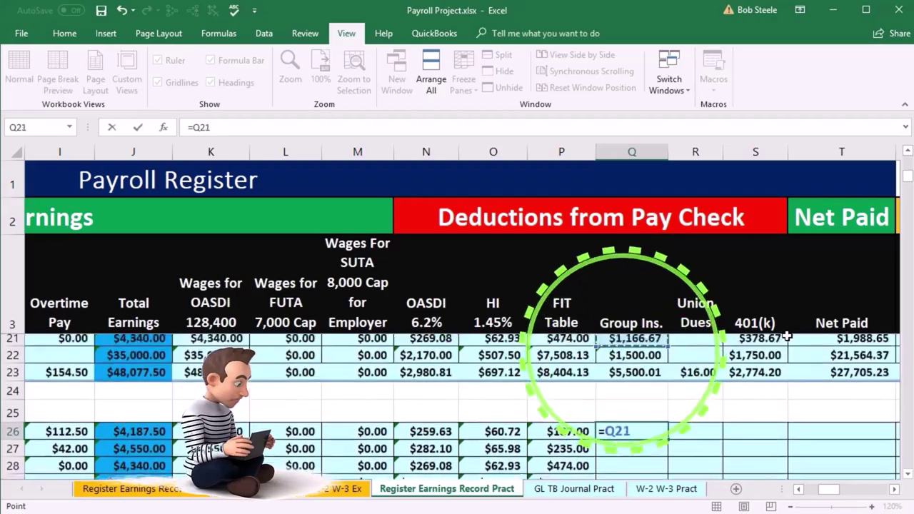
key(Up)
key(Return)
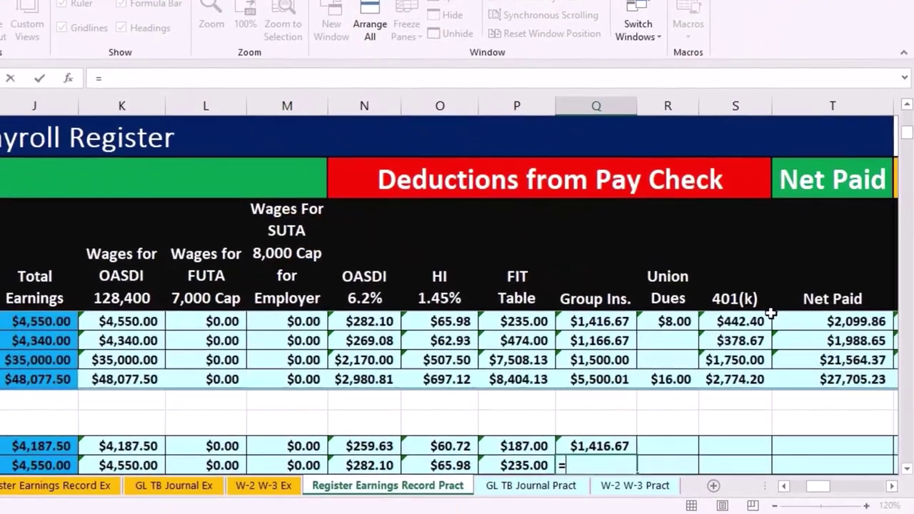
- Link the second employee's November group insurance in Q27 to the prior month's amount
text(=)
key(Up)
key(Up)
key(Up)
key(Up)
key(Up)
key(Up)
key(Up)
key(Up)
key(Return)
click(467, 403)
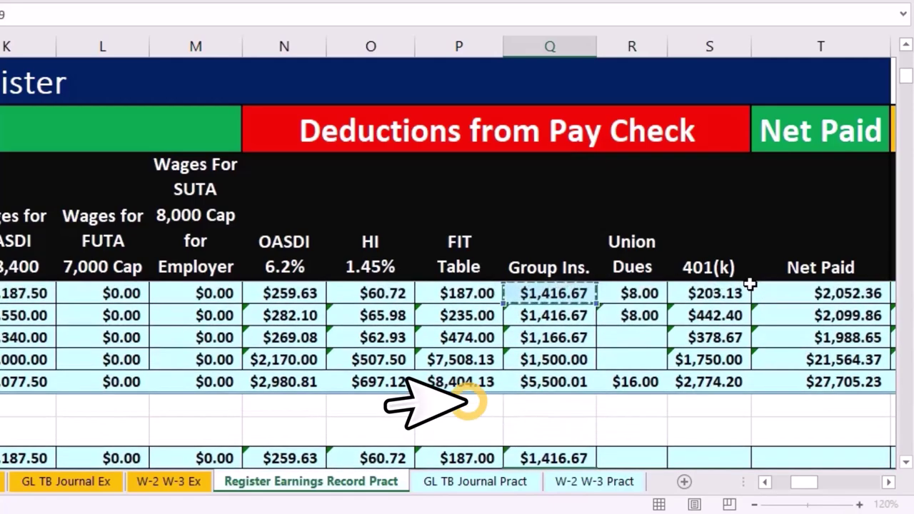
- Link the third and salaried employees' November group insurance in Q28 and Q29 to the prior month's amounts in Q21 and Q22
scroll(425, 403, down, 1)
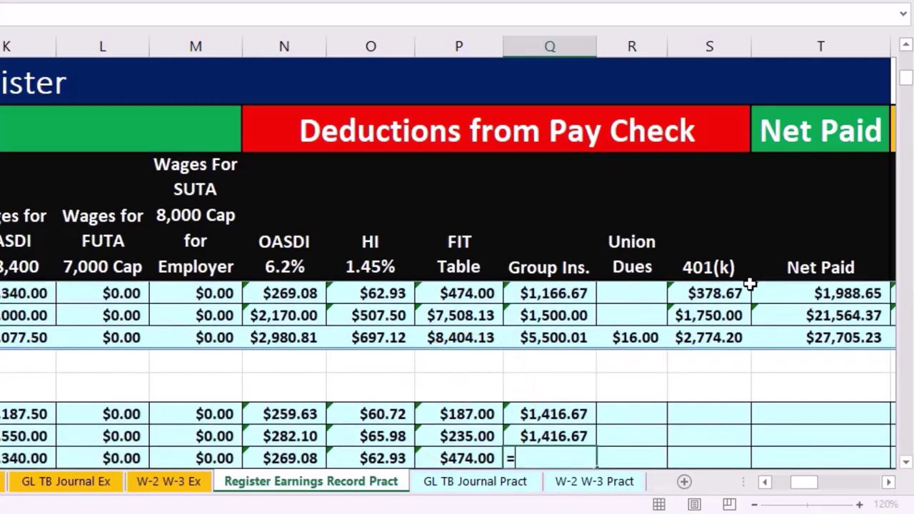
key(Up)
key(Up)
key(Up)
key(Up)
key(Up)
key(Return)
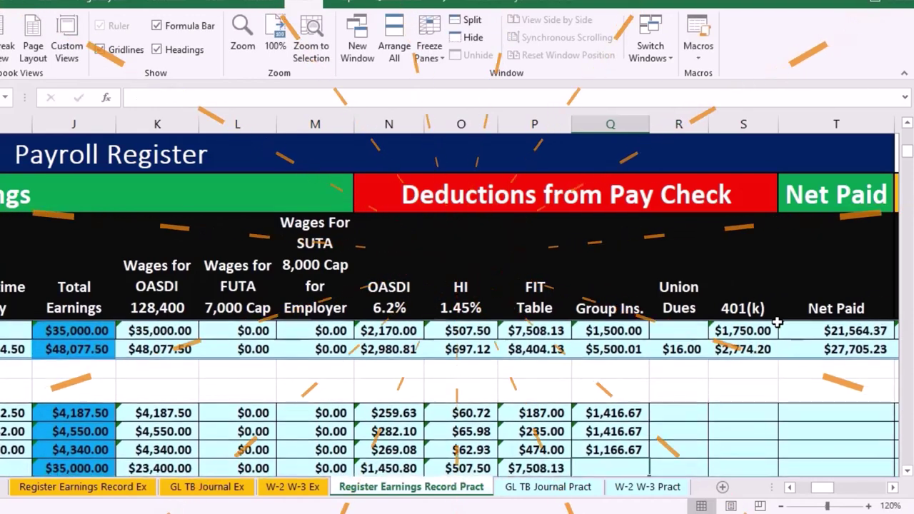
text(=)
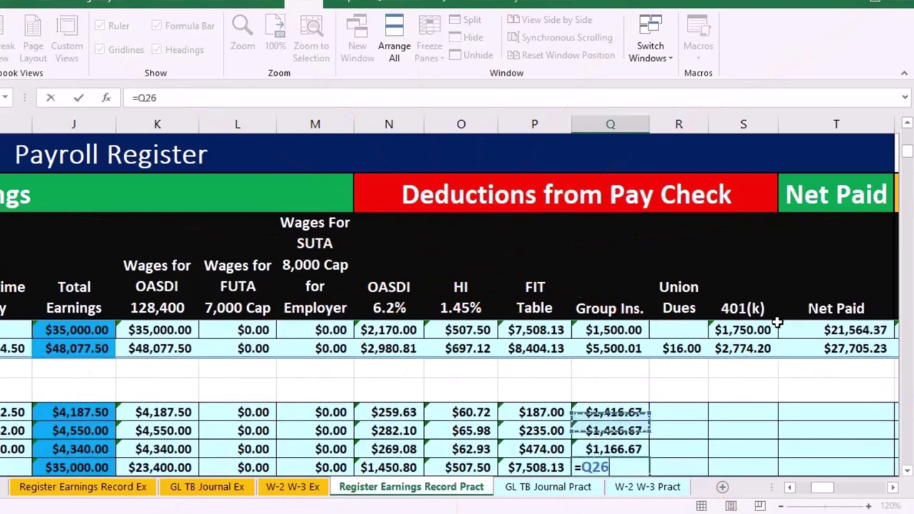
key(Return)
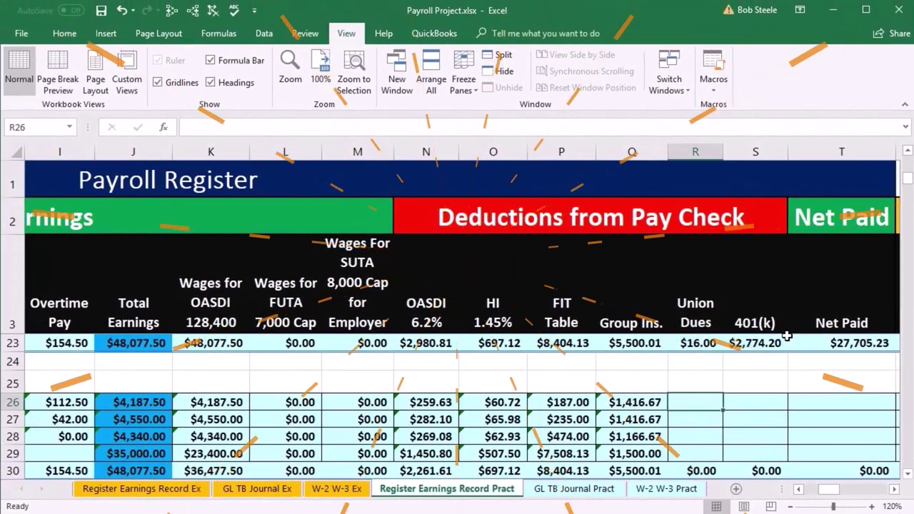
- Link the first employee's November union dues in R26 to the prior month's amount in R19
text(=)
key(Up)
key(Up)
key(Up)
key(Up)
key(Return)
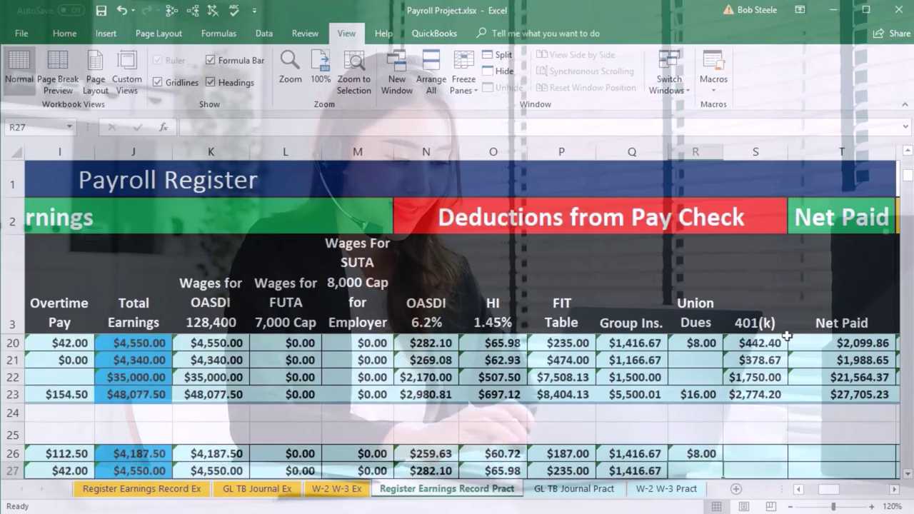
- Link the second employee's November union dues in R27 to the prior month's amount with =R20
text(=)
key(Up)
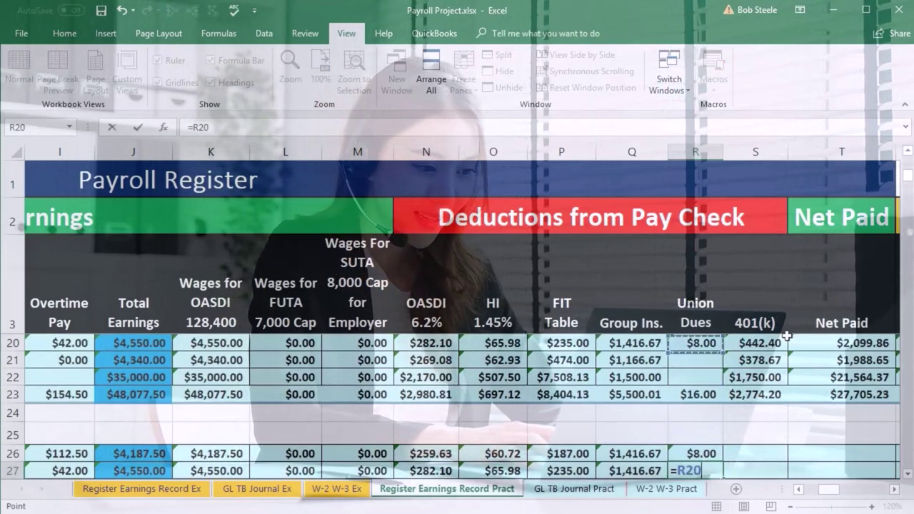
key(Return)
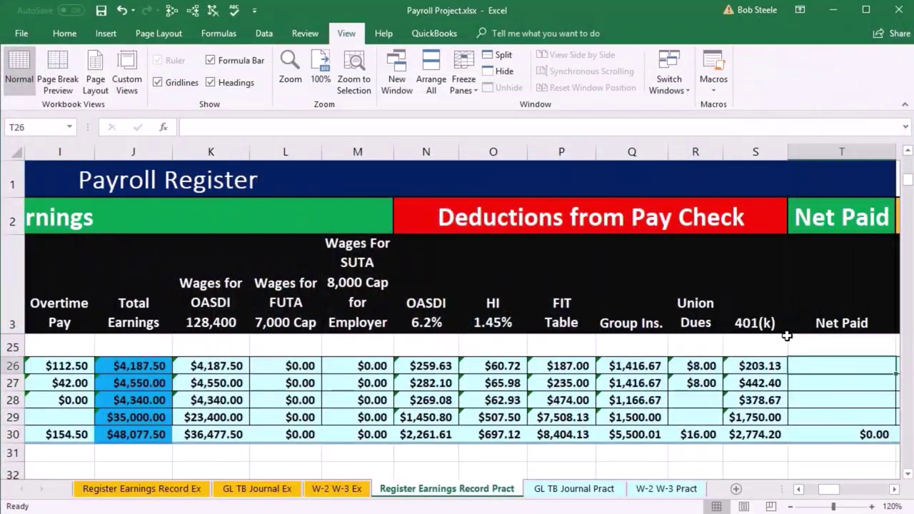
- Calculate the first employee's November net pay in T26 with the formula =J26-N26-O26-P26-Q26-R26-S26
text(=)
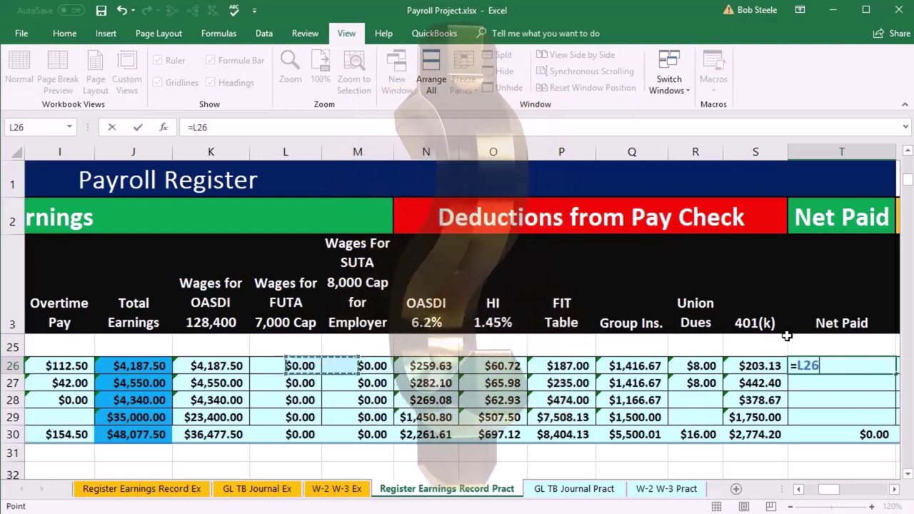
key(Left)
key(Left)
key(Left)
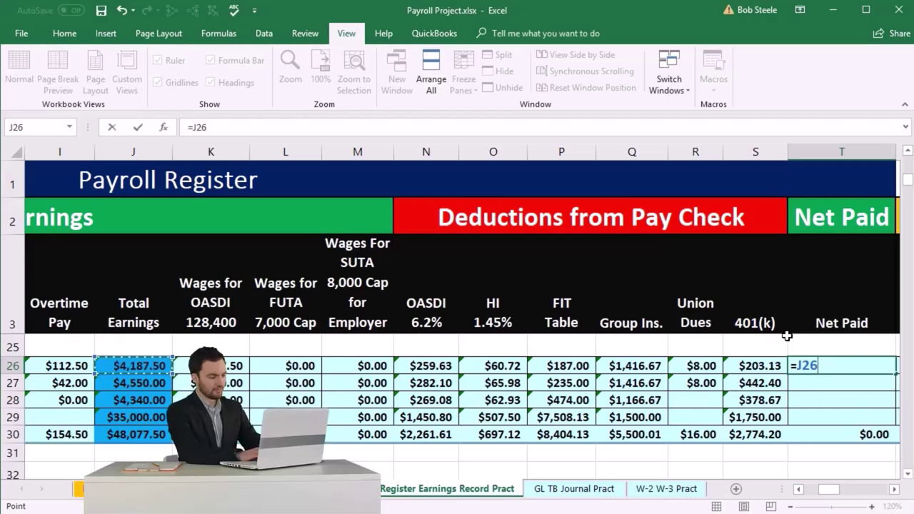
text(-)
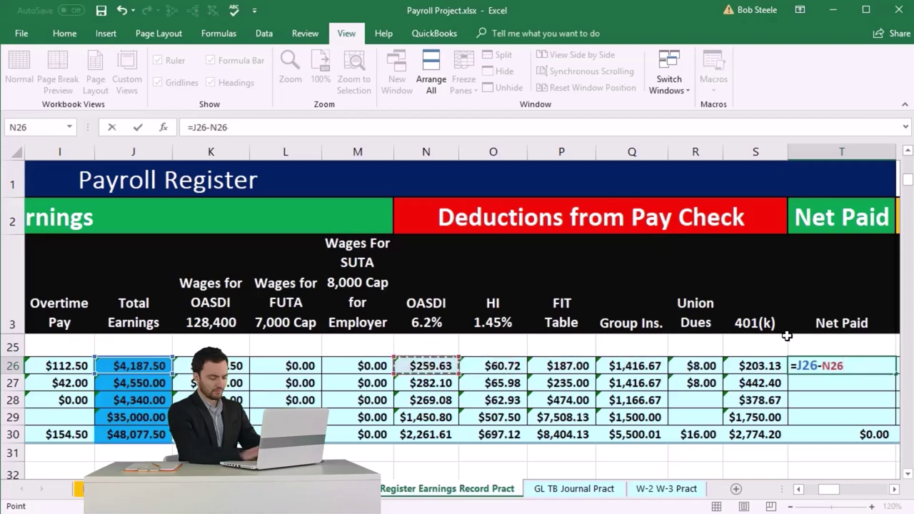
key(Left)
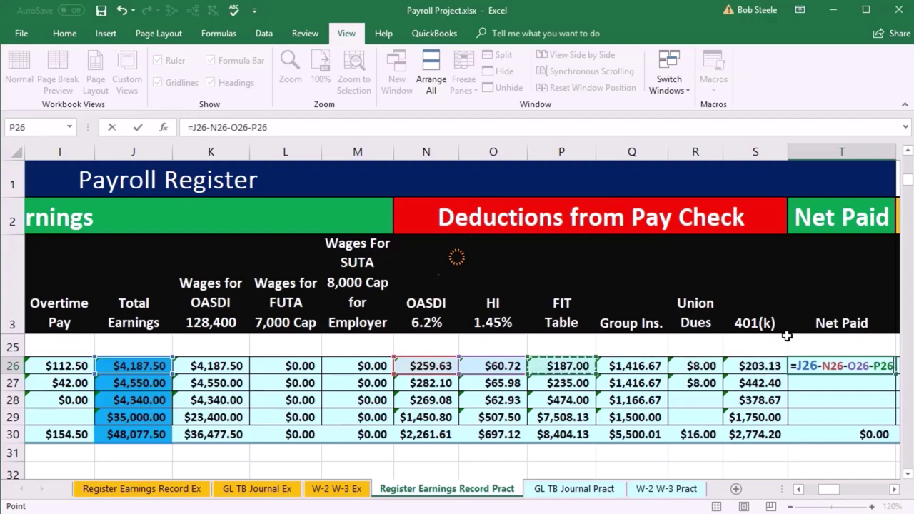
text(-N26)
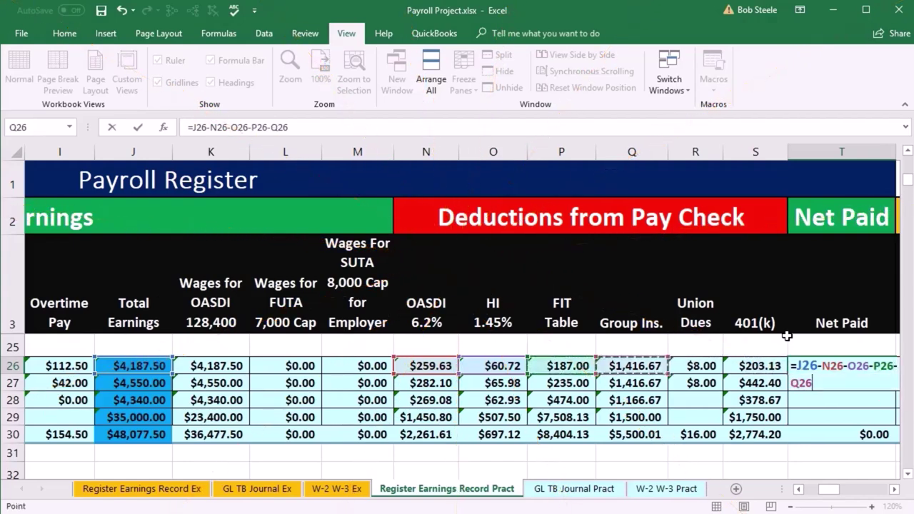
text(-)
key(Left)
key(Left)
text(-)
key(Left)
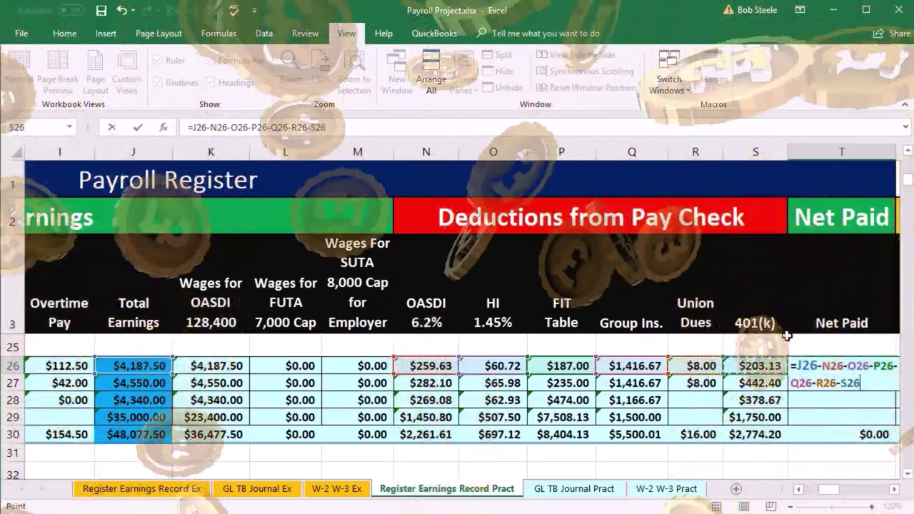
key(Return)
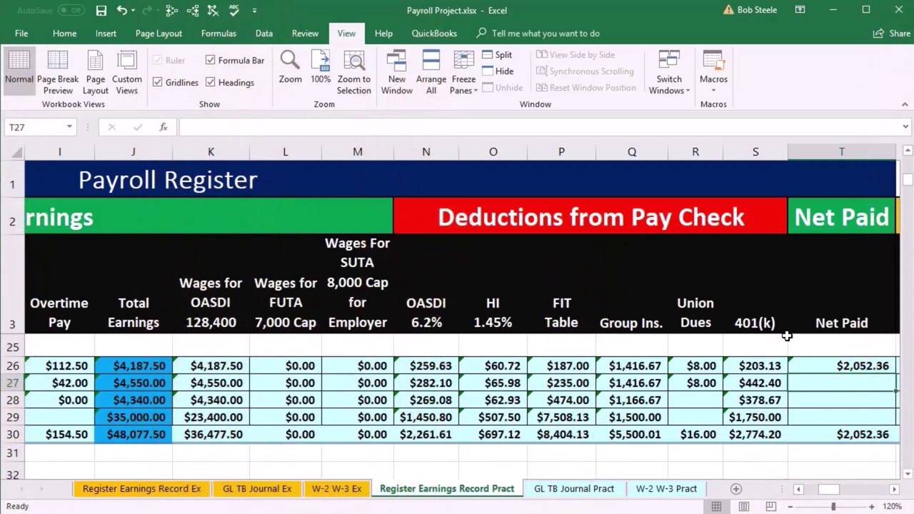
- Calculate the second employee's November net pay in T27 with the formula =J27-SUM(N27:S27)
text(=)
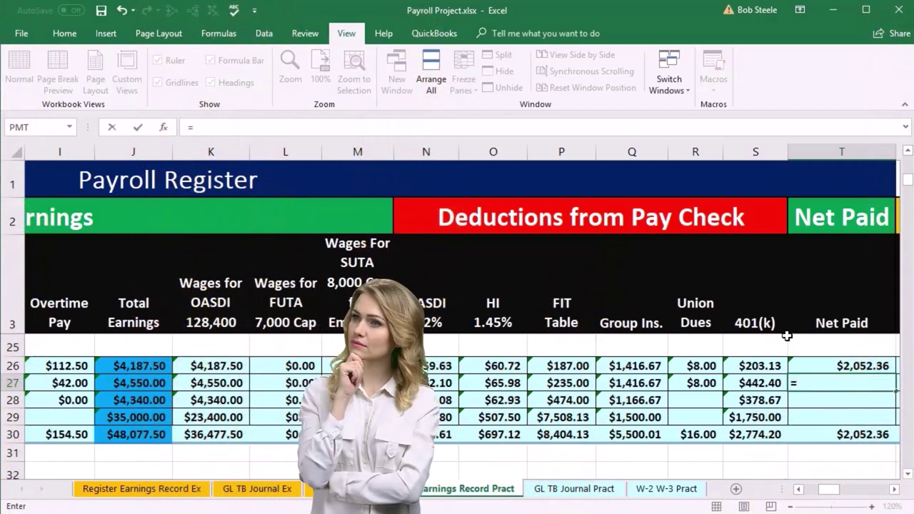
key(Left)
key(Left)
key(Left)
key(Left)
key(Left)
key(Left)
key(Left)
key(Left)
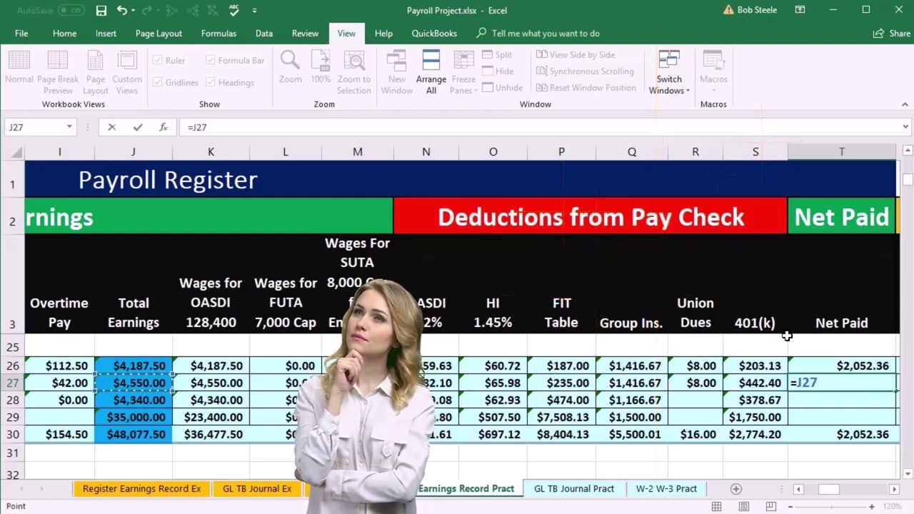
text(-sum)
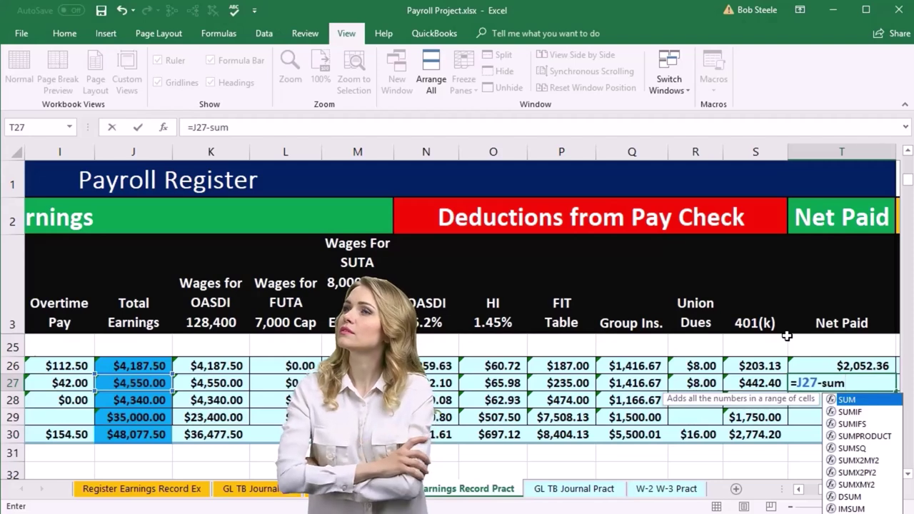
text(()
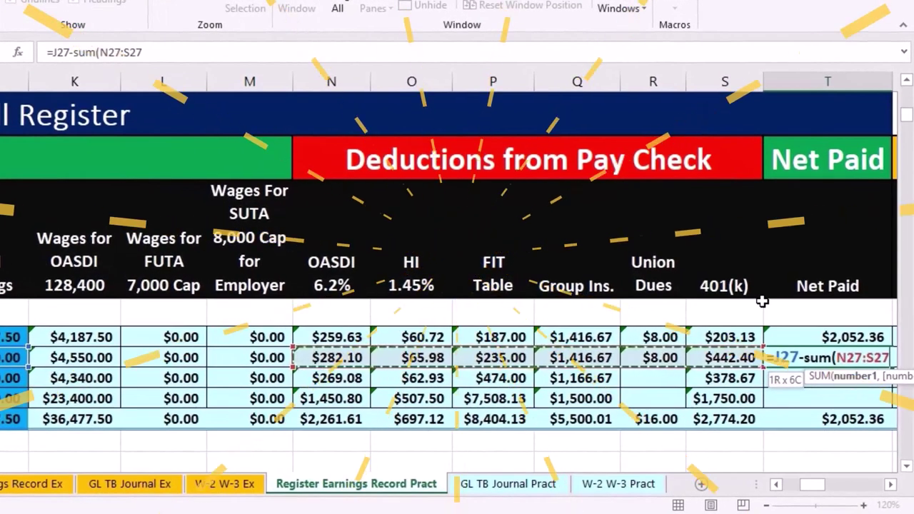
text())
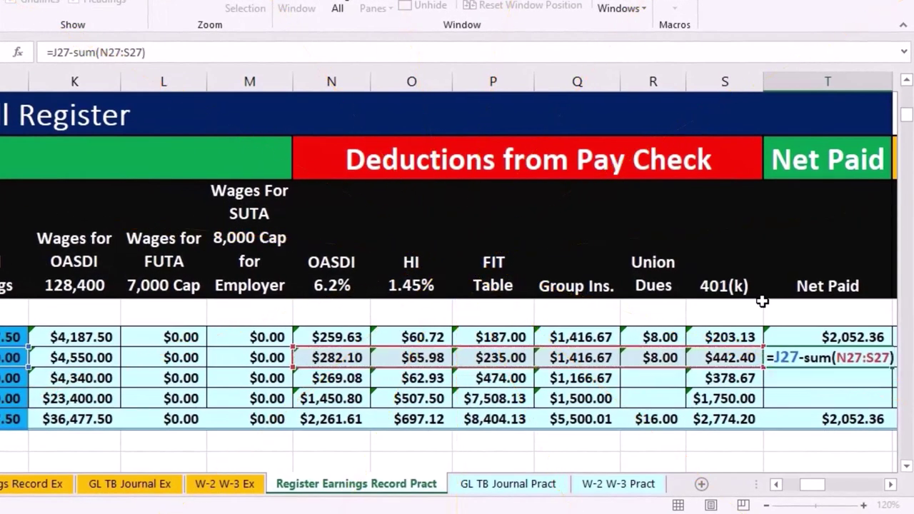
key(Return)
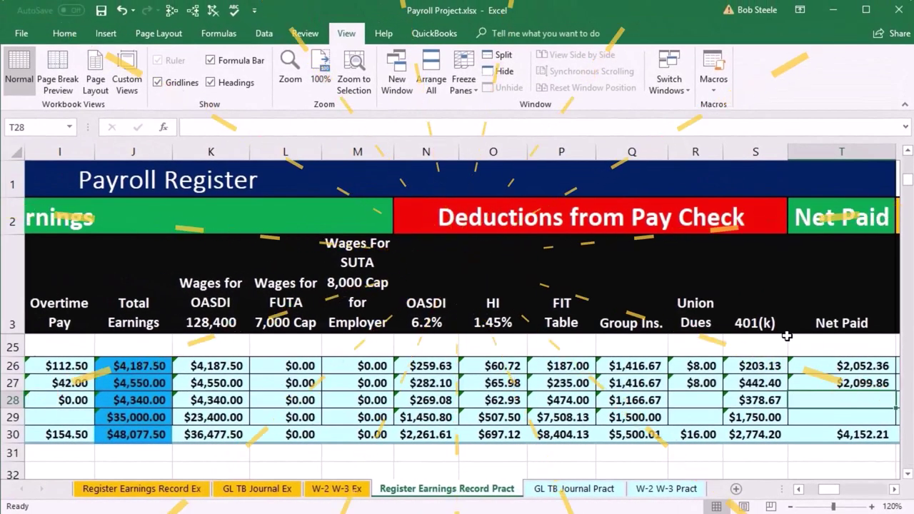
- Calculate the third employee's November net pay in T28 with the formula =J28-SUM(N28:S28)
text(=)
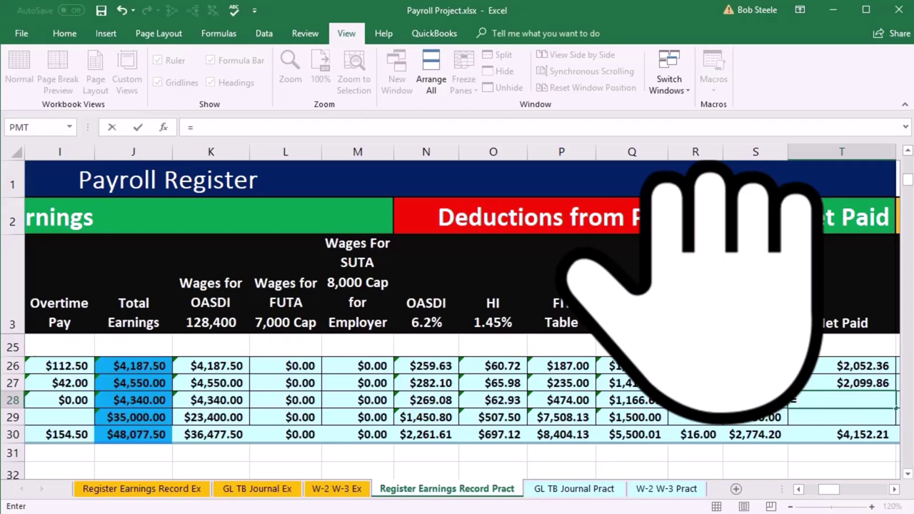
key(Left)
key(Left)
key(Left)
key(Left)
key(Left)
key(Left)
key(Left)
key(Left)
key(Left)
key(Left)
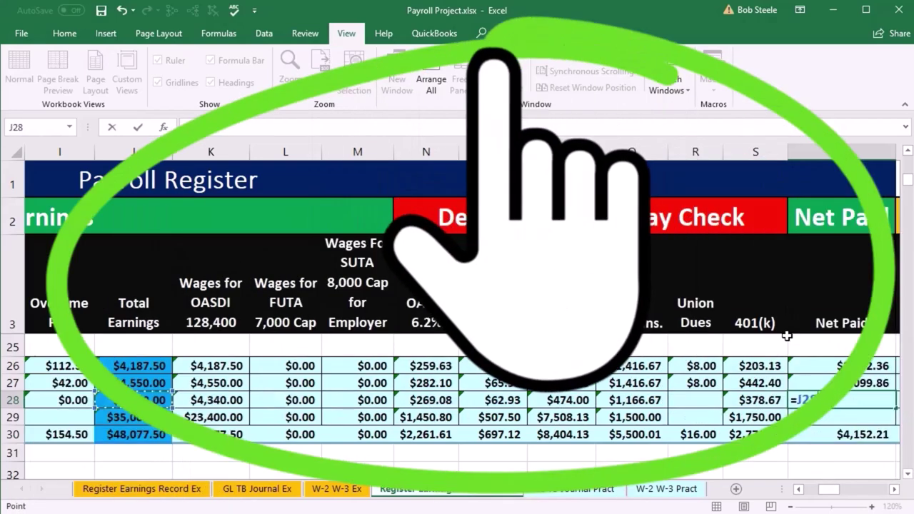
text(-)
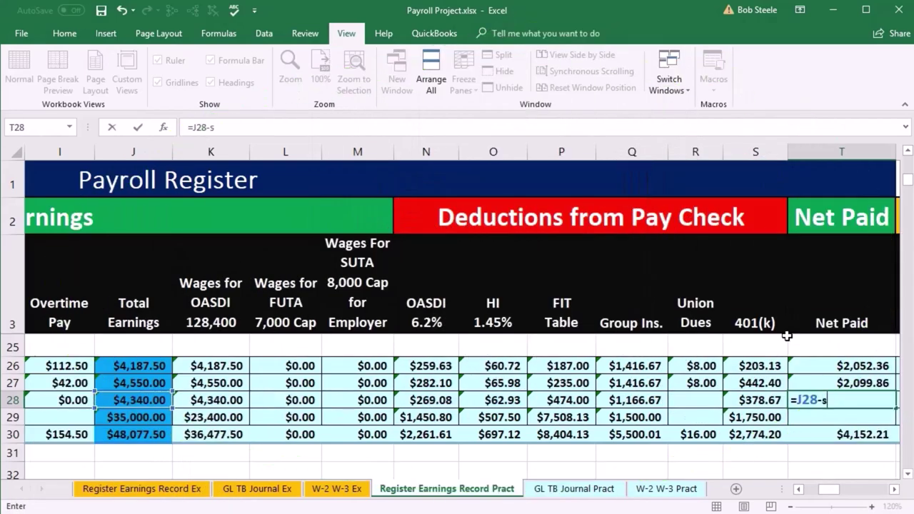
text(sum()
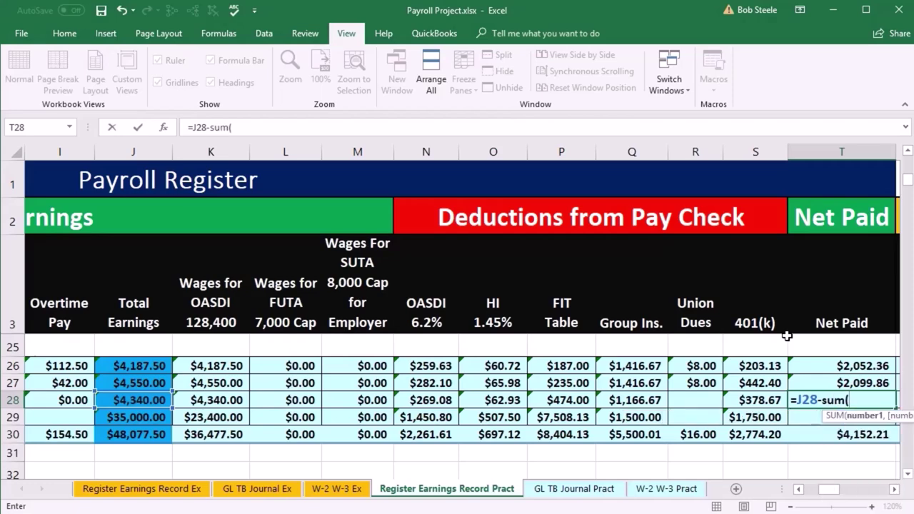
key(Left)
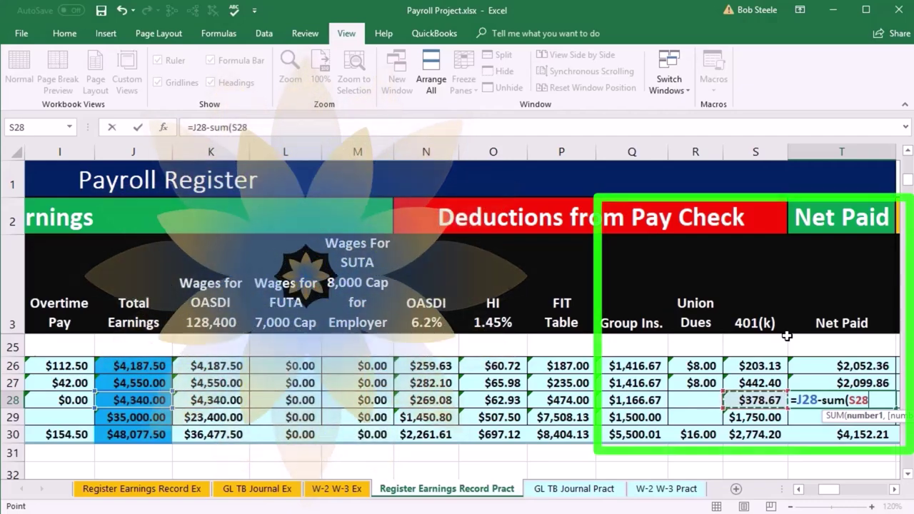
key(shift+Left)
key(shift+Left)
key(shift+Left)
key(shift+Left)
key(shift+Left)
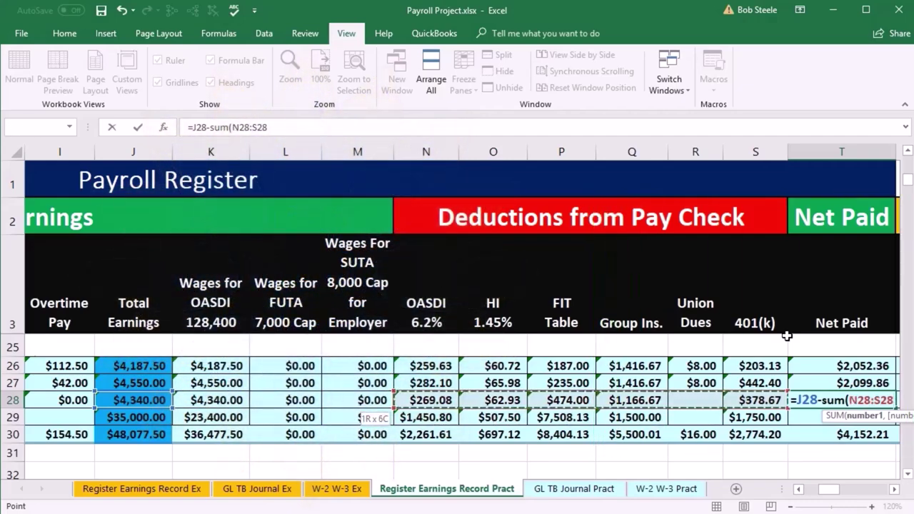
text())
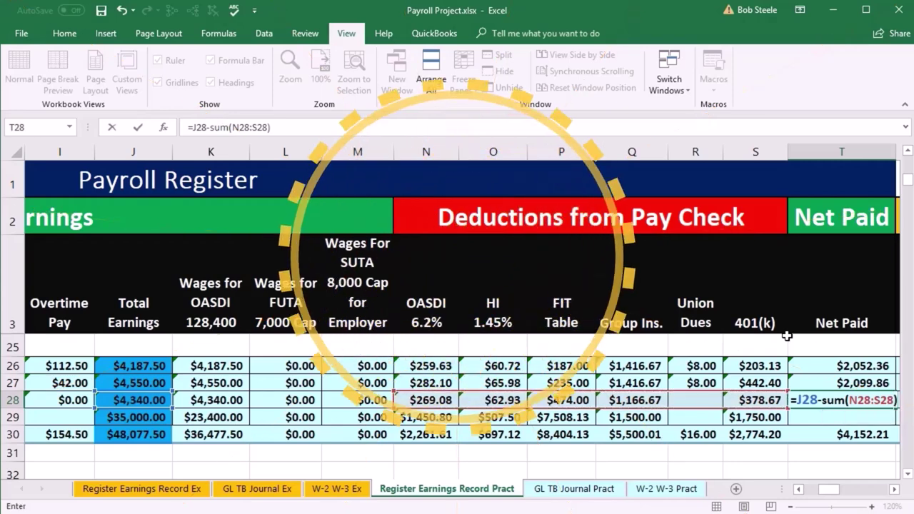
key(Return)
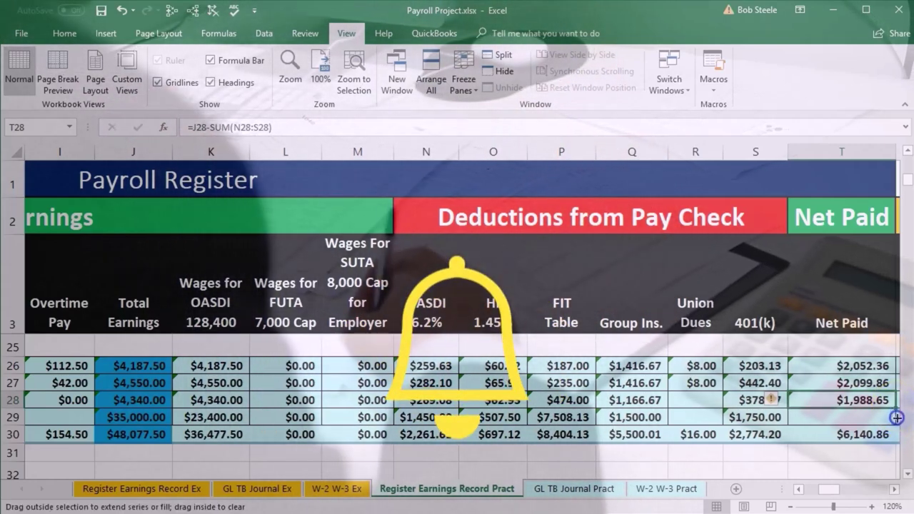
- Fill the net pay formula from T28 down to the fourth employee's T29 and check its cell references
drag(897, 410, 897, 422)
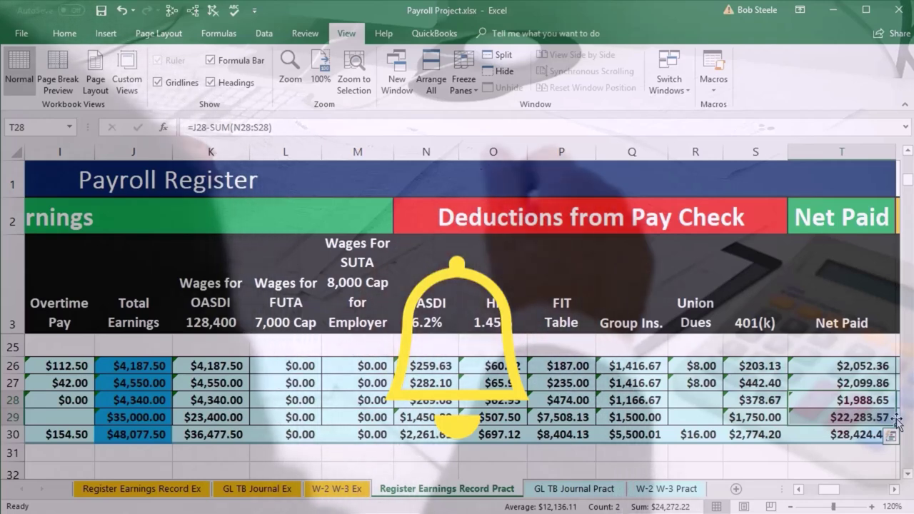
double_click(850, 417)
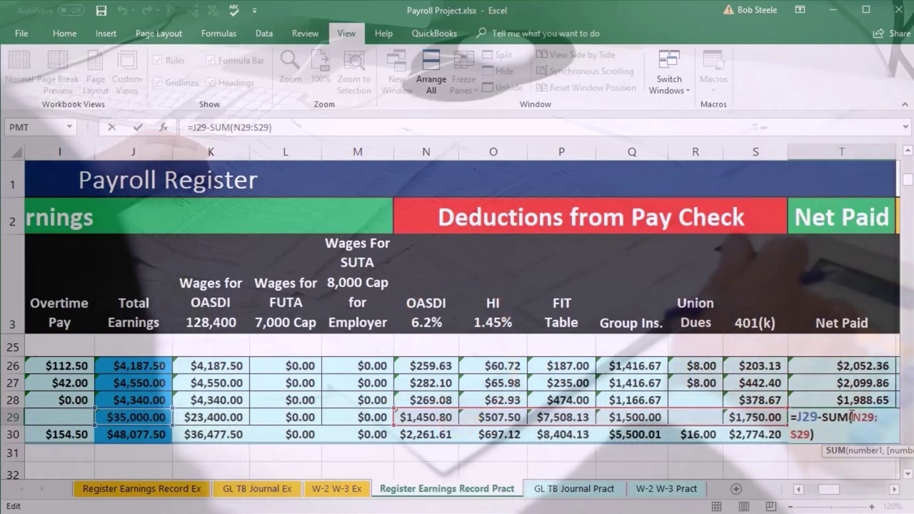
key(Return)
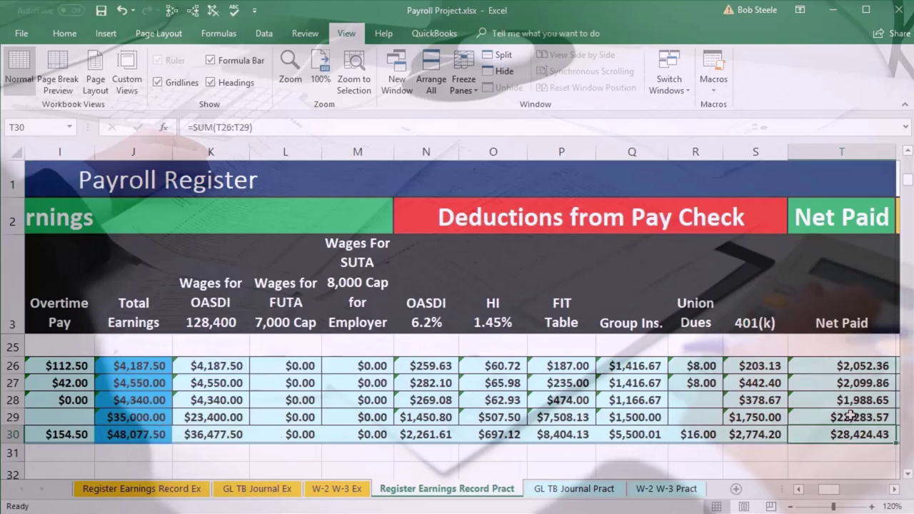
- Calculate the employer's November OASDI tax for the first employee in U26 with the formula =K26*.062
key(Right)
key(Up)
key(Up)
key(Up)
key(Up)
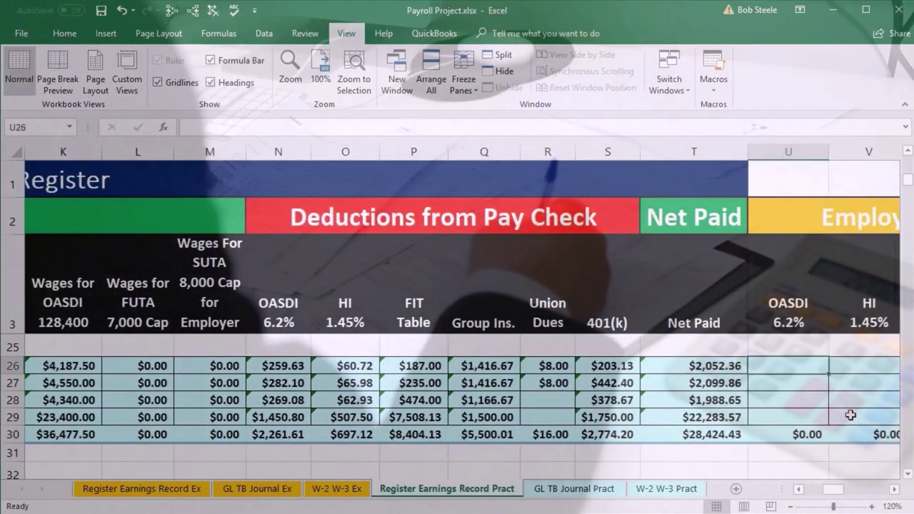
text(=)
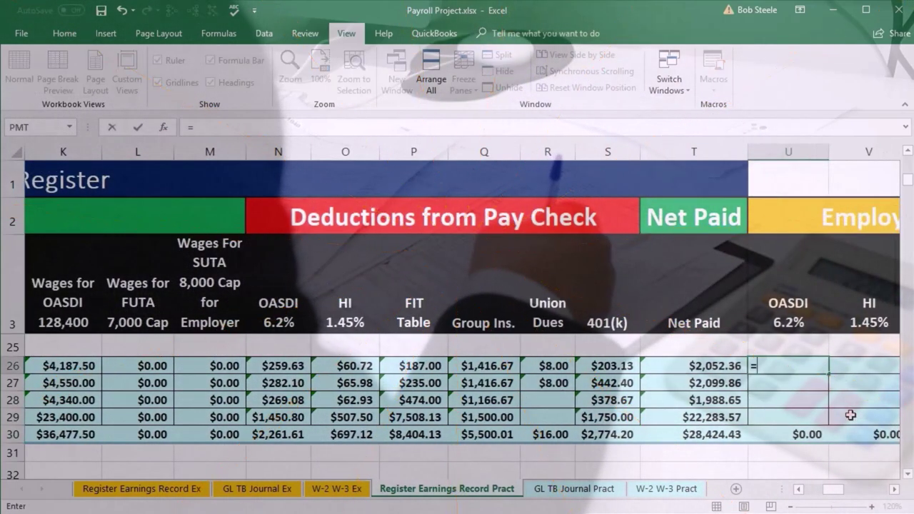
key(Left)
key(Left)
key(Left)
key(Left)
key(Left)
key(Left)
key(Left)
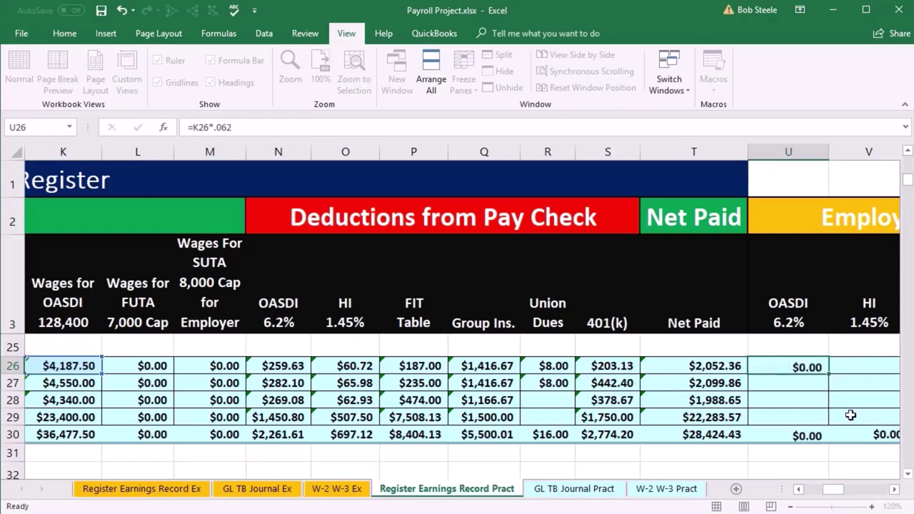
text(.062)
key(Return)
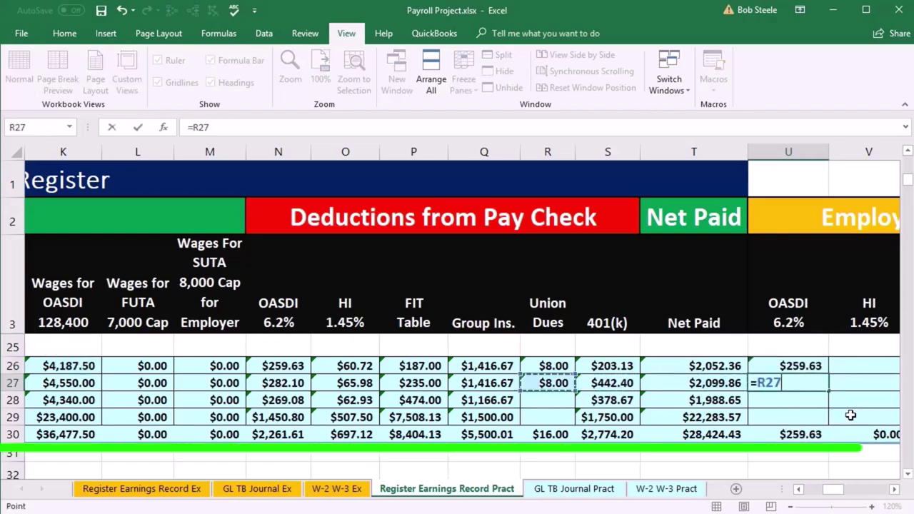
- Calculate the employer's November OASDI tax for the second employee in U27 with =K27*.062
key(Left)
key(Left)
key(Left)
key(Left)
key(Left)
key(Left)
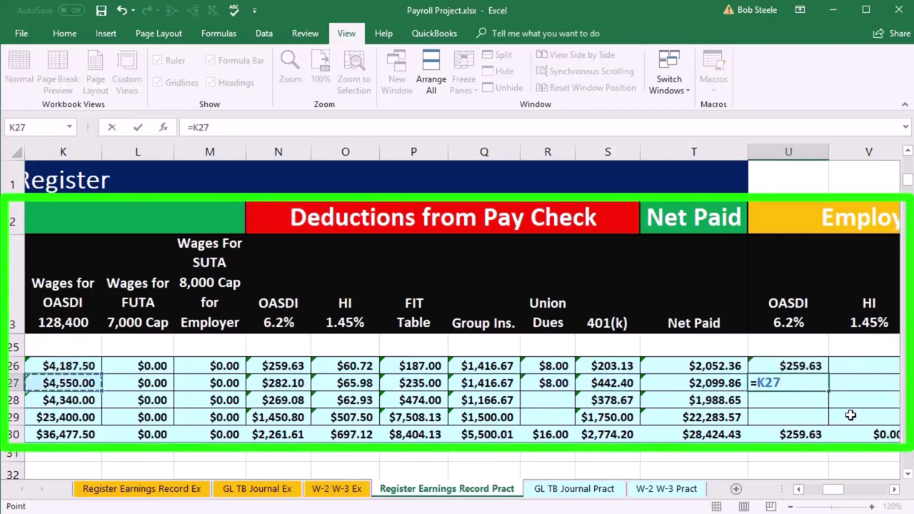
text(.062)
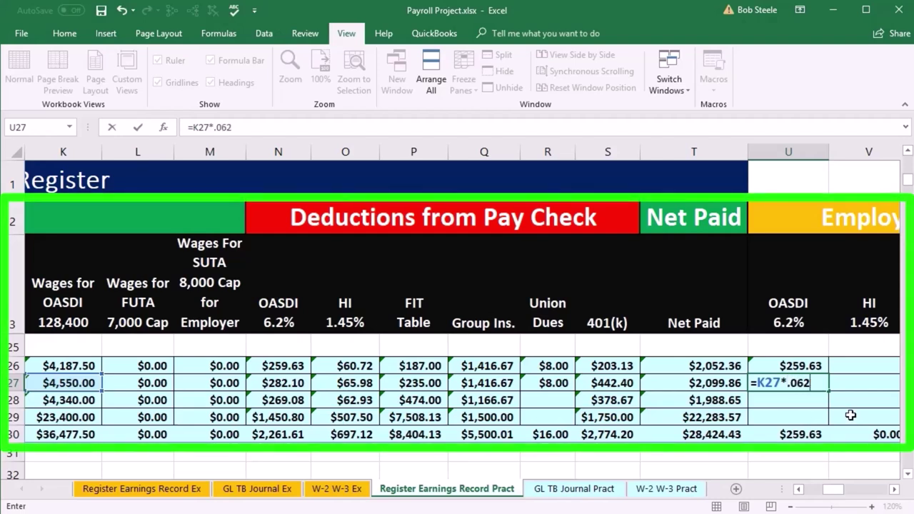
key(Return)
- Calculate the employer's OASDI tax for the third and fourth employees with =K28*.062 in U28 and =K29*.062 in U29
text(=)
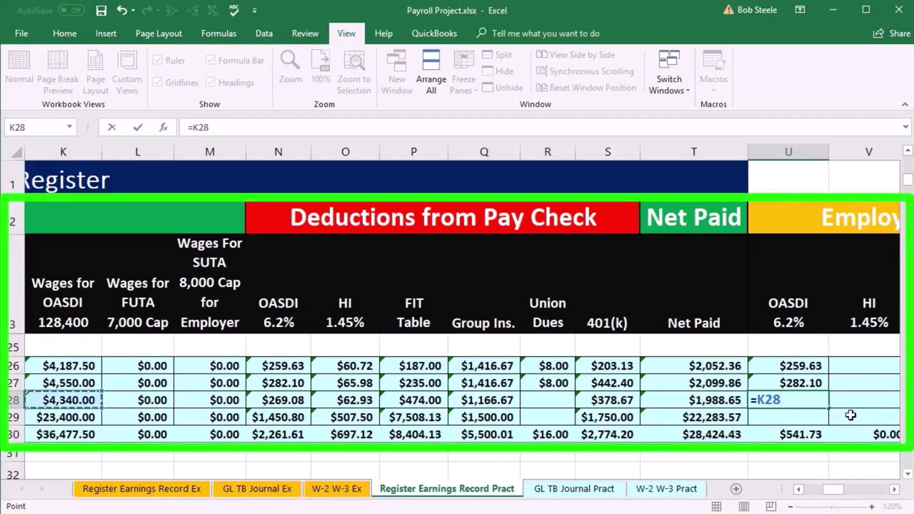
text(K28*.062)
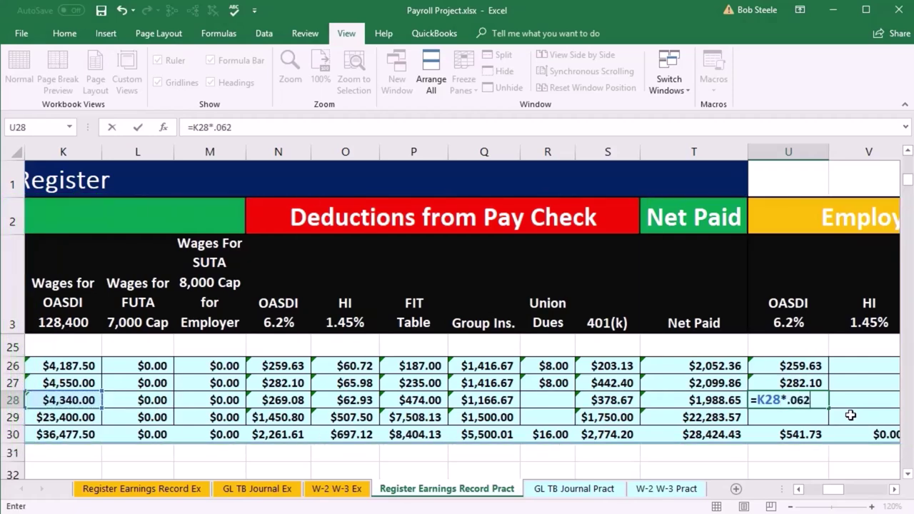
key(Return)
text(=)
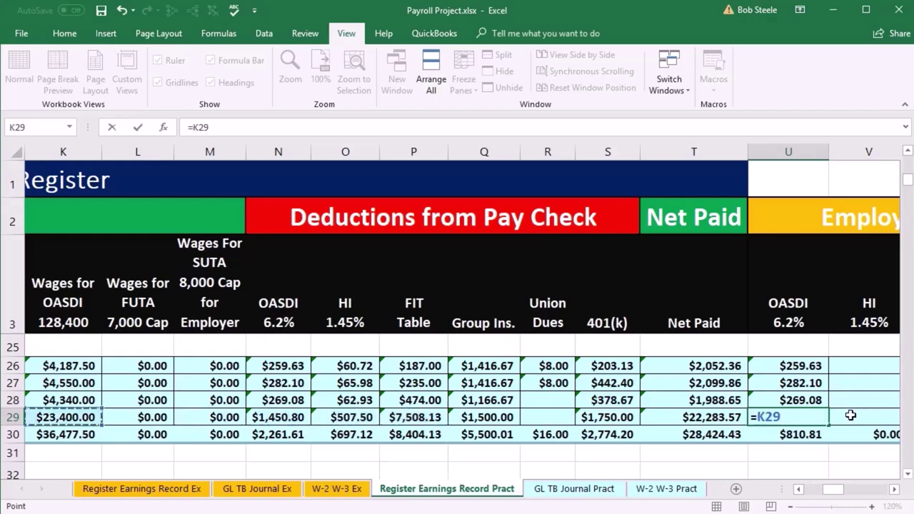
text(*.062)
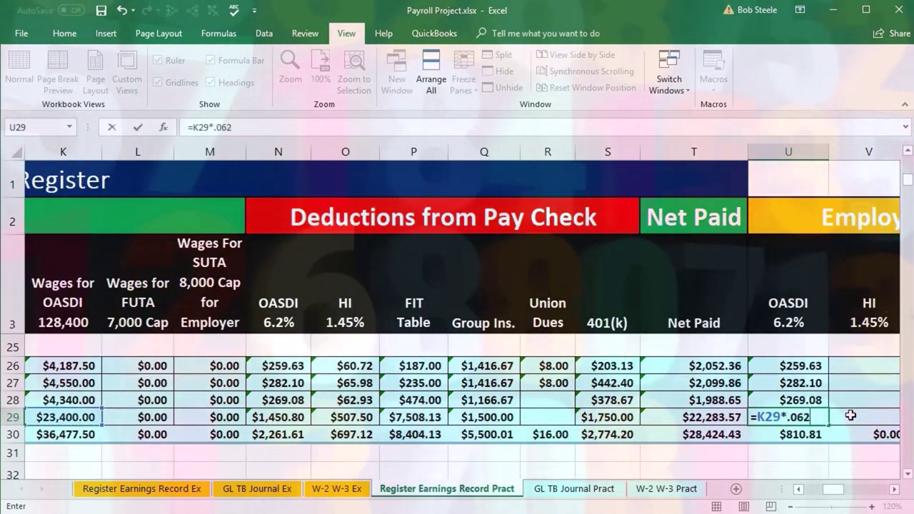
key(Return)
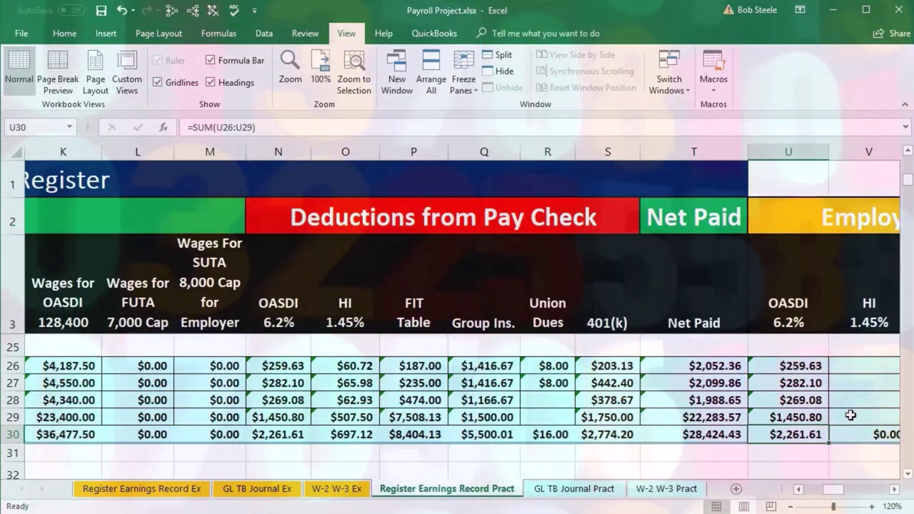
- Calculate the employer's November HI tax for the first employee in V26 with the formula =J26*.0145
key(Right)
key(Up)
key(Up)
key(Up)
key(Up)
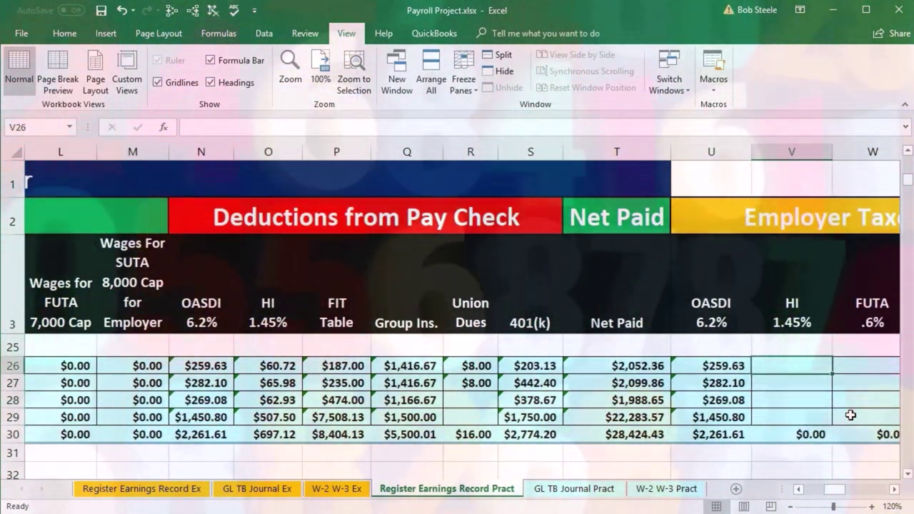
text(=)
key(Left)
key(Left)
key(Left)
key(Left)
key(Left)
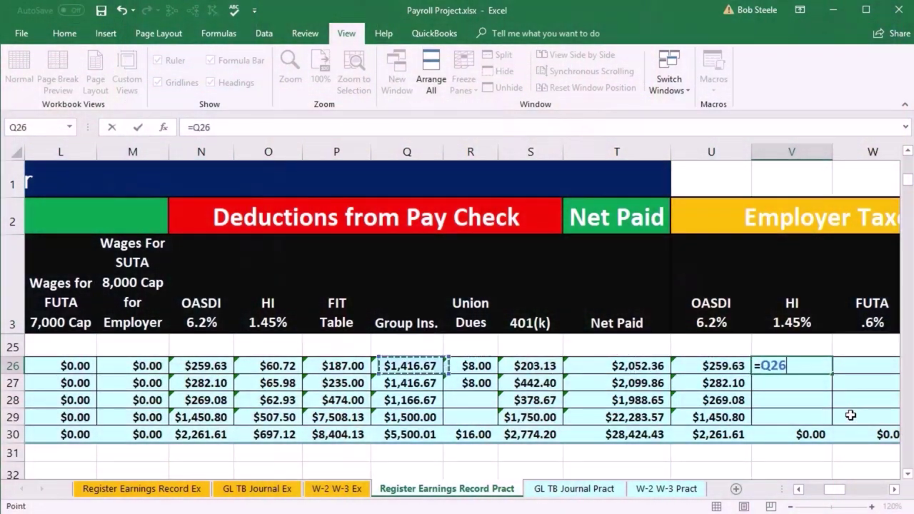
key(Left)
key(Left)
key(Left)
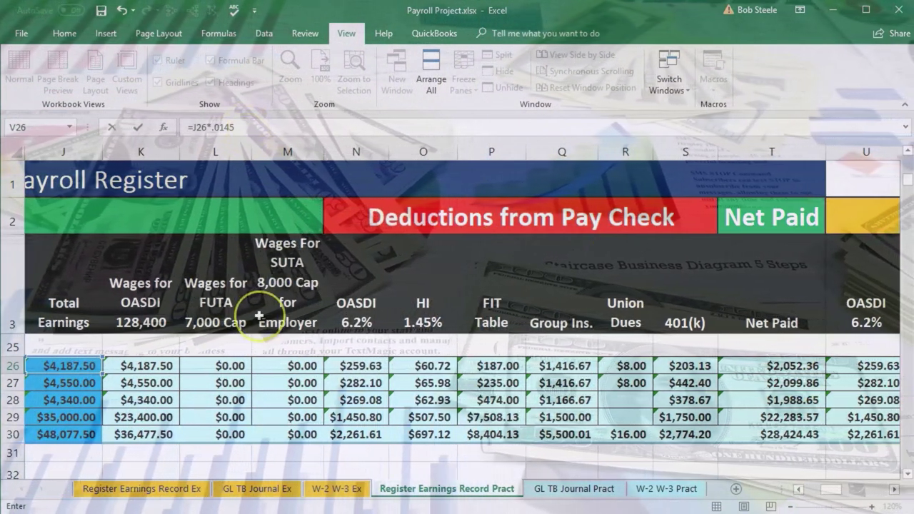
key(Return)
- Calculate the employer's November HI tax for the second employee in V27 with =J27*.0145
text(=)
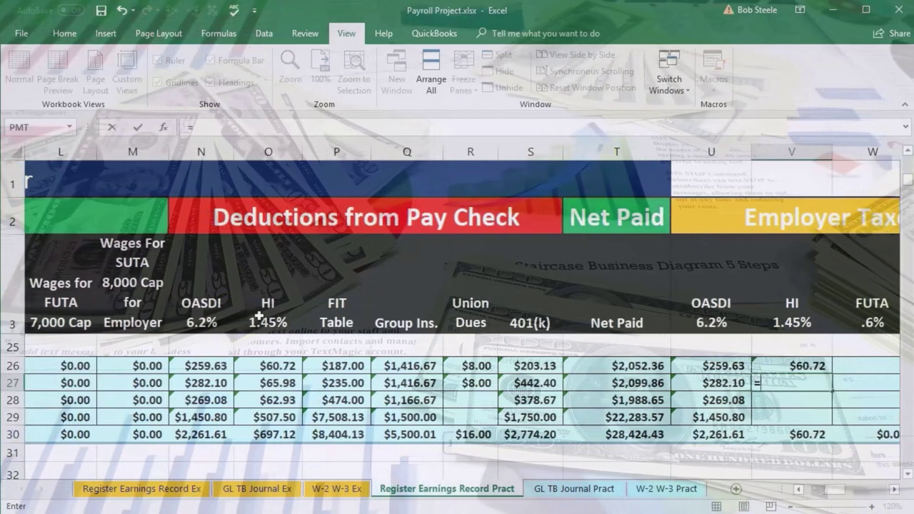
key(Left)
key(Left)
key(Left)
key(Left)
key(Left)
key(Left)
key(Left)
key(Left)
key(Left)
key(Left)
key(Left)
key(Left)
text(*)
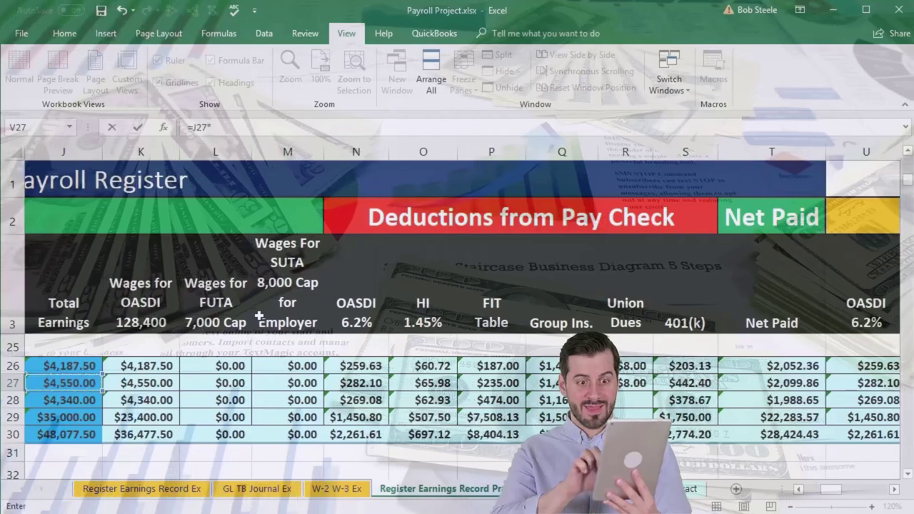
text(.0145)
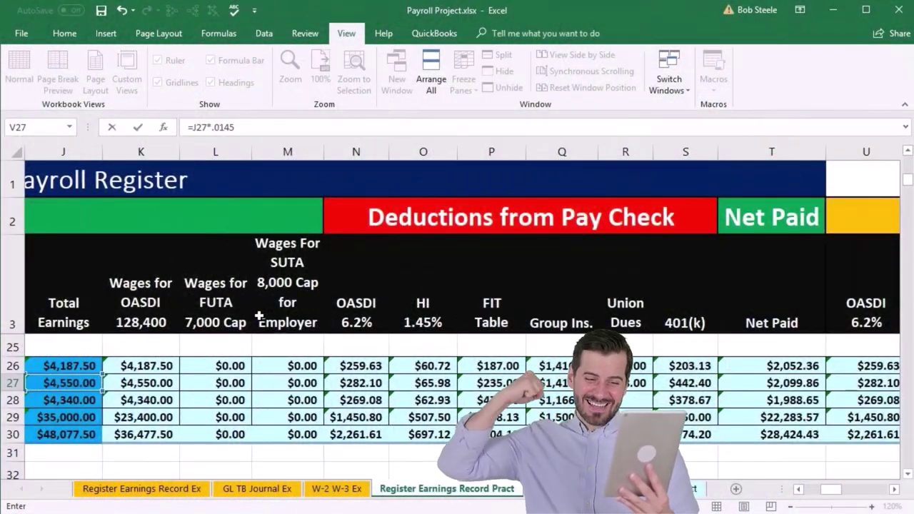
key(Return)
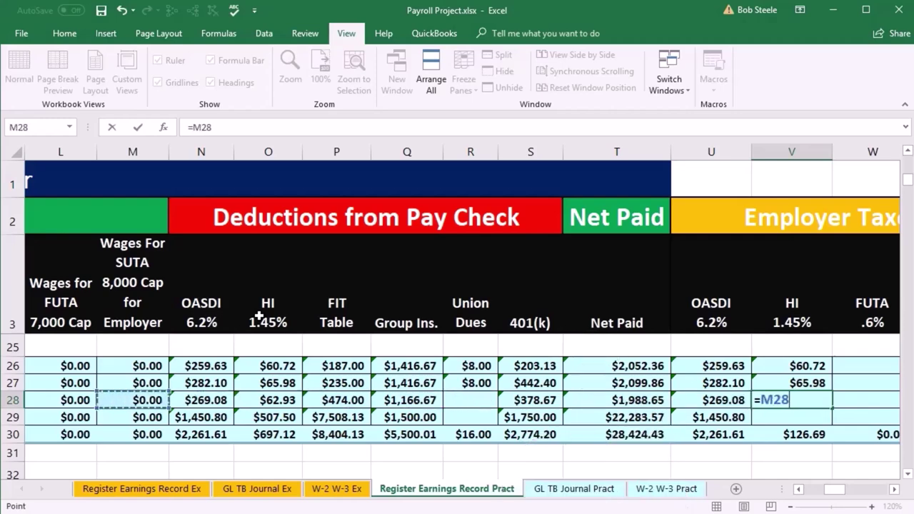
- Calculate the employer's November HI tax for the third employee in V28 with =J28*.0145
key(Left)
key(Left)
key(Left)
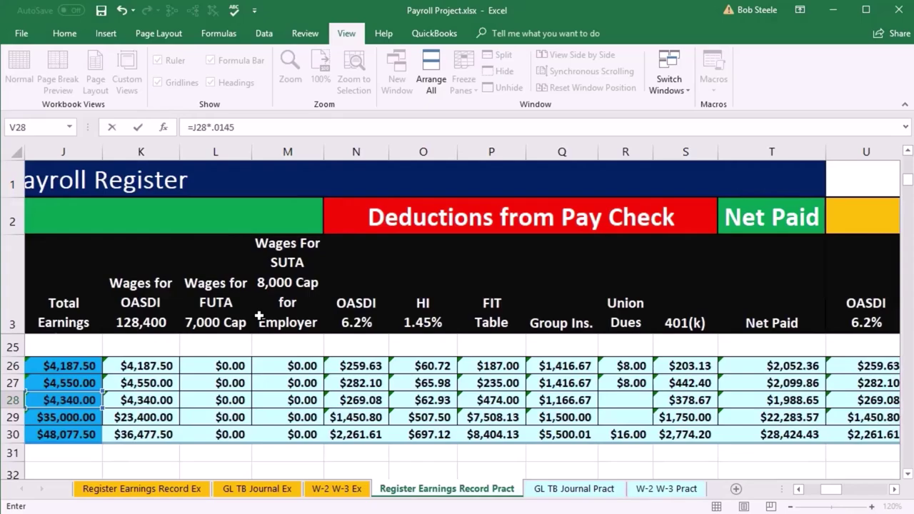
key(Return)
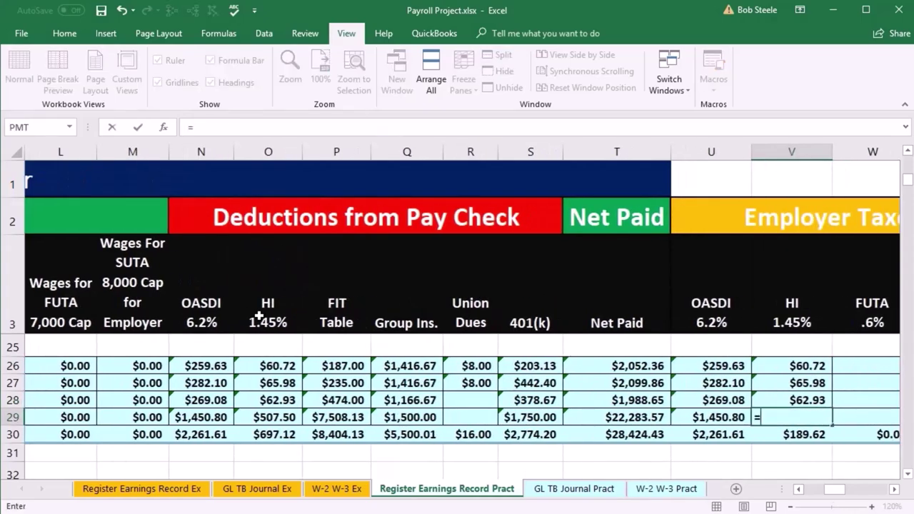
- Calculate the employer's November HI tax for the fourth employee in V29 as total earnings J29 times the 1.45% rate
text(=)
key(Left)
key(Left)
key(Left)
key(Left)
key(Left)
key(Left)
key(Left)
key(Left)
key(Left)
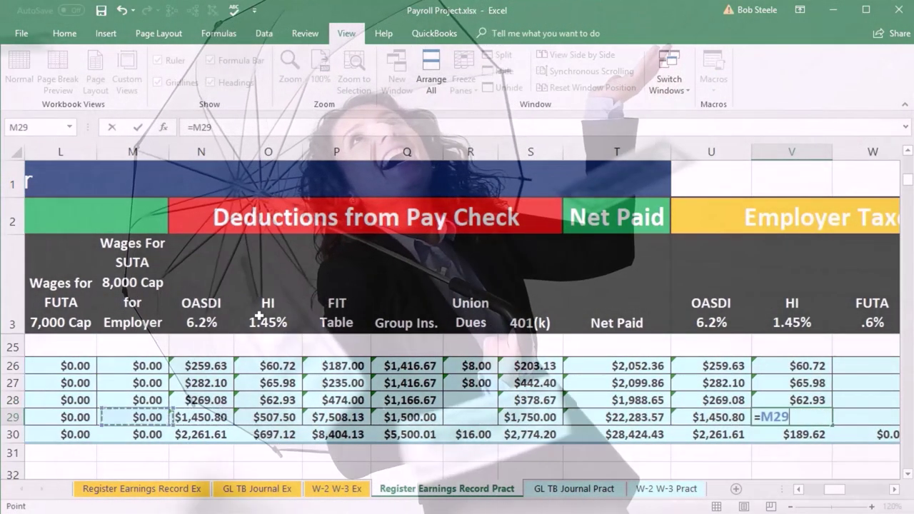
key(Left)
key(Left)
key(Left)
text(*)
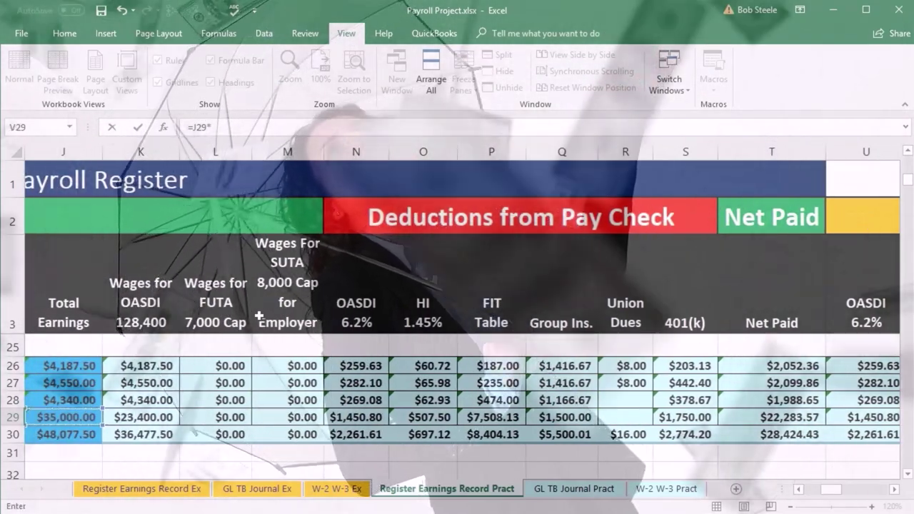
text(.015)
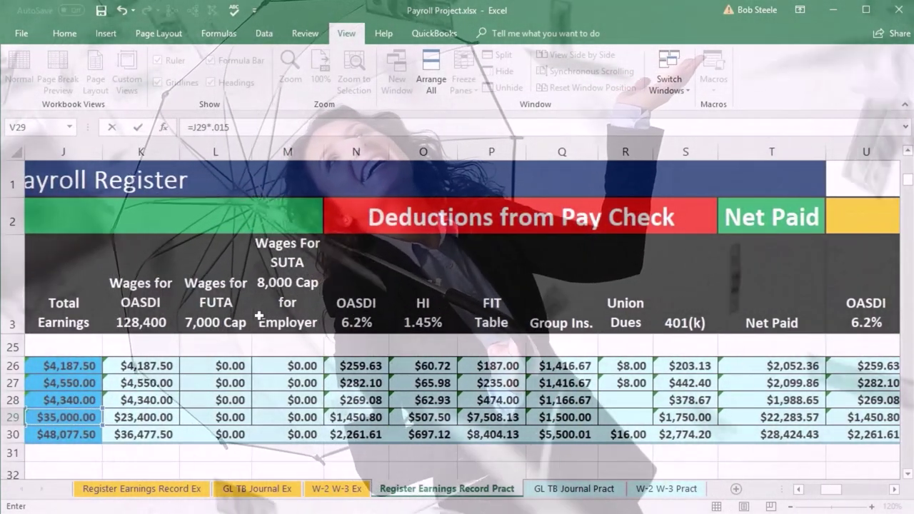
key(Return)
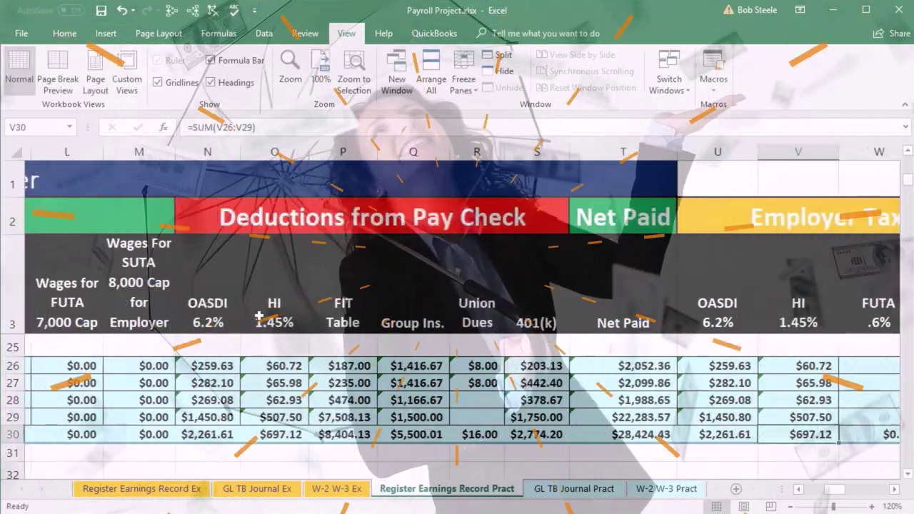
- Calculate the employer's November FUTA tax for the first employee in W26 with the formula =L26*.006
key(Right)
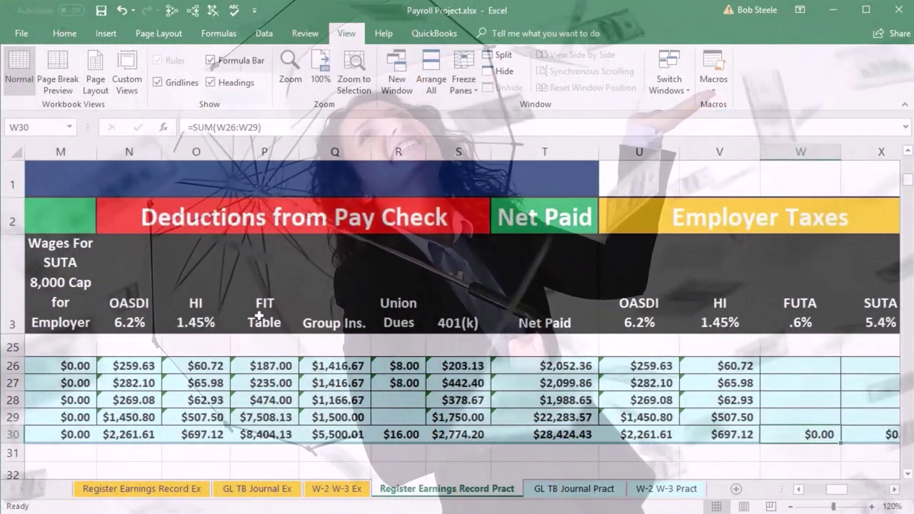
key(Up)
key(Up)
key(Up)
key(Up)
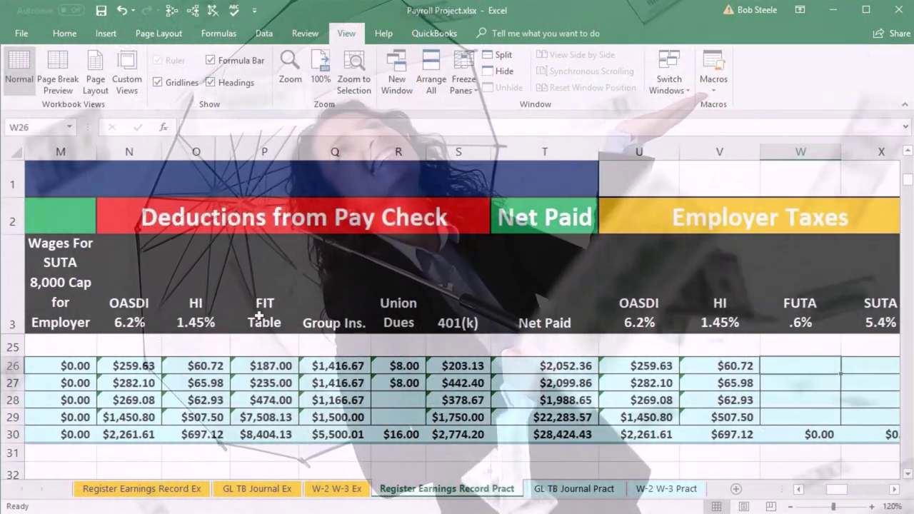
text(=)
key(Left)
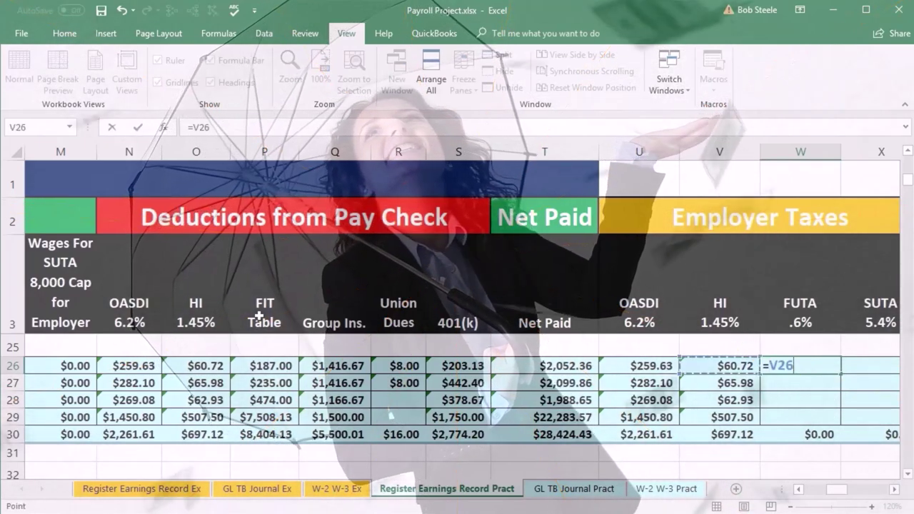
key(Left)
key(Left)
key(Left)
key(Left)
key(Left)
key(Left)
key(Left)
key(Left)
key(Left)
key(Left)
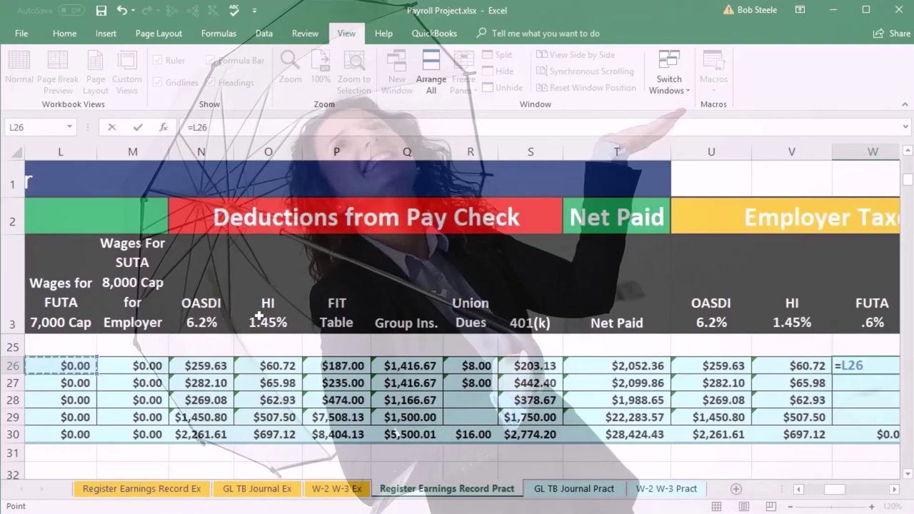
text(*.00)
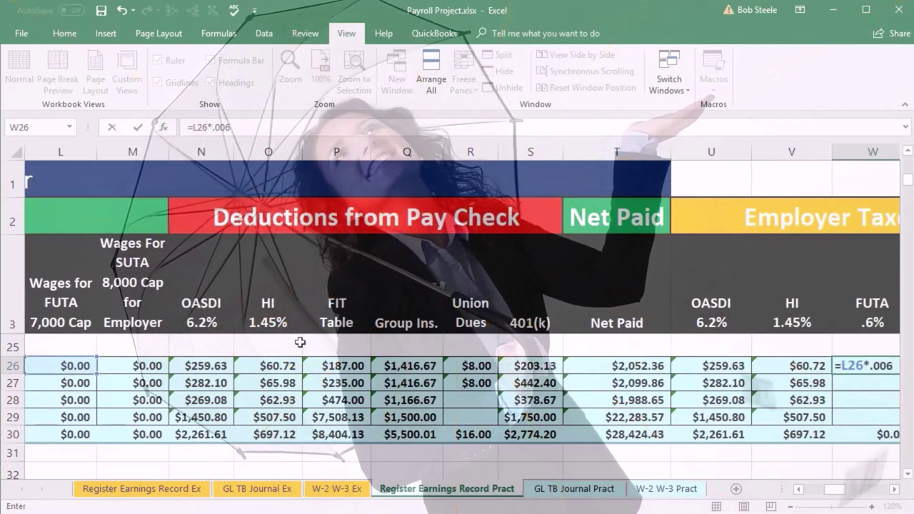
text(6)
key(Tab)
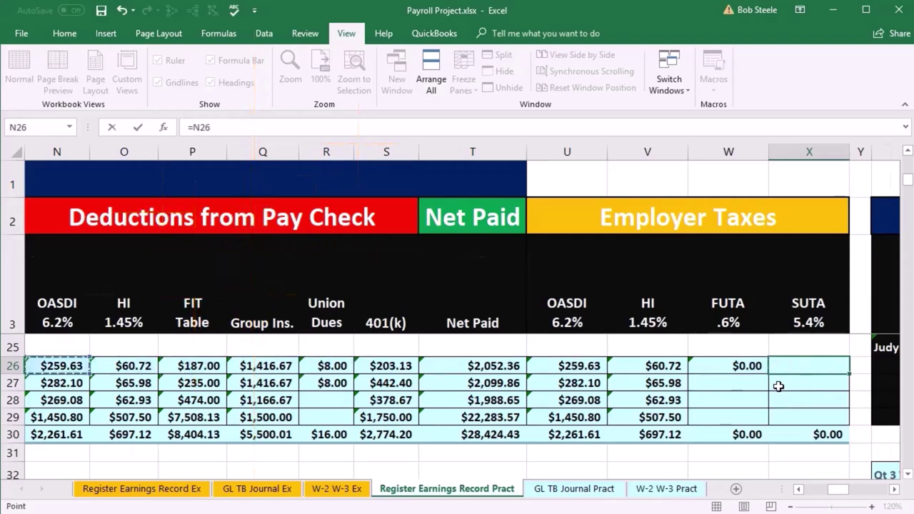
- Calculate the employer's November SUTA tax for the first employee in X26 with the formula =M26*.054
key(Left)
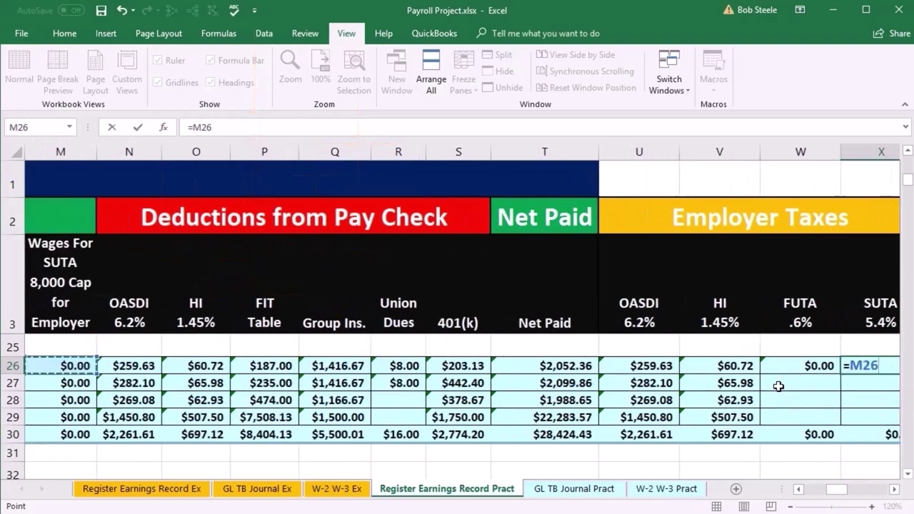
text(.)
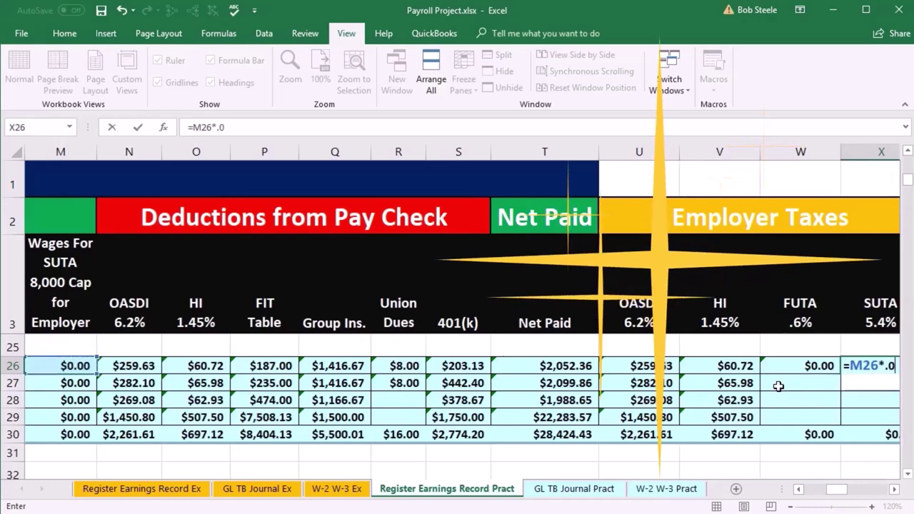
text(054)
key(Return)
key(Right)
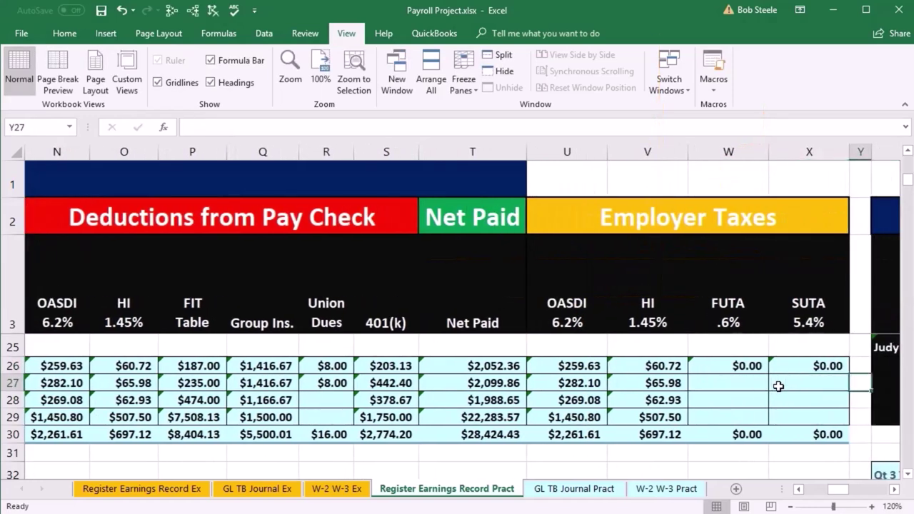